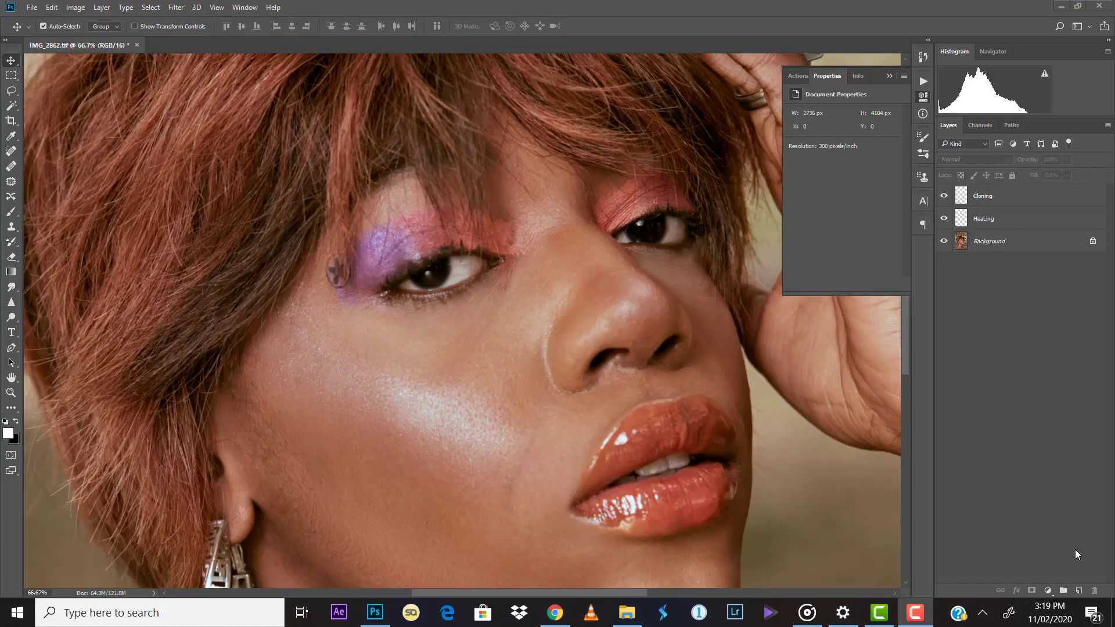
Examine the retouched portrait as a whole and the face's skin texture up close
left_click(839, 449)
key("ctrl+0")
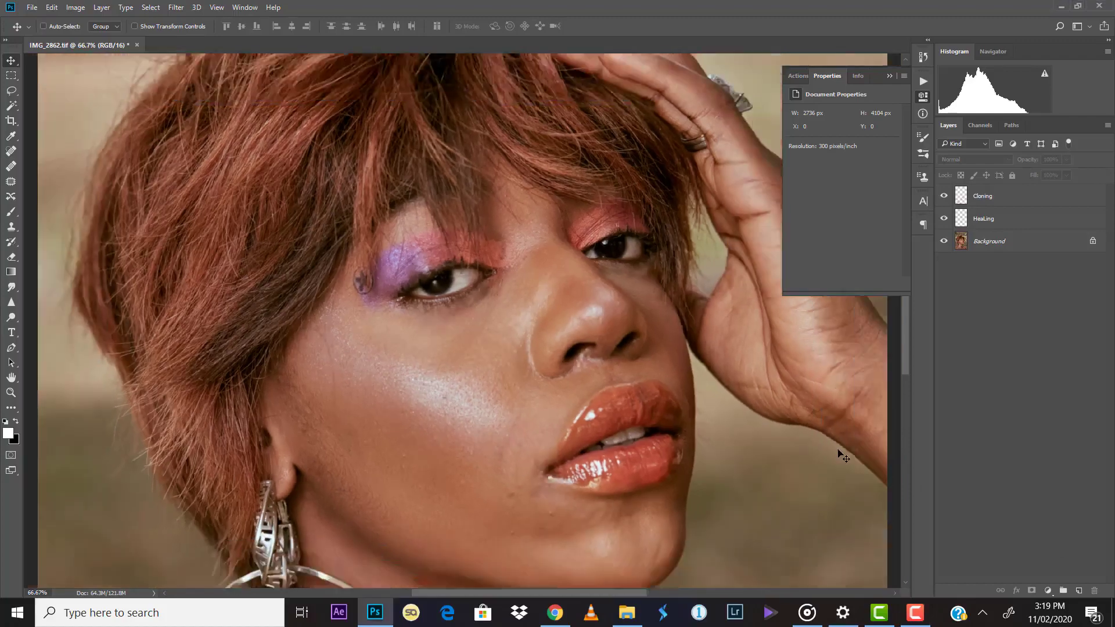
key("ctrl+plus")
key("ctrl+plus")
key("ctrl+plus")
key("ctrl+plus")
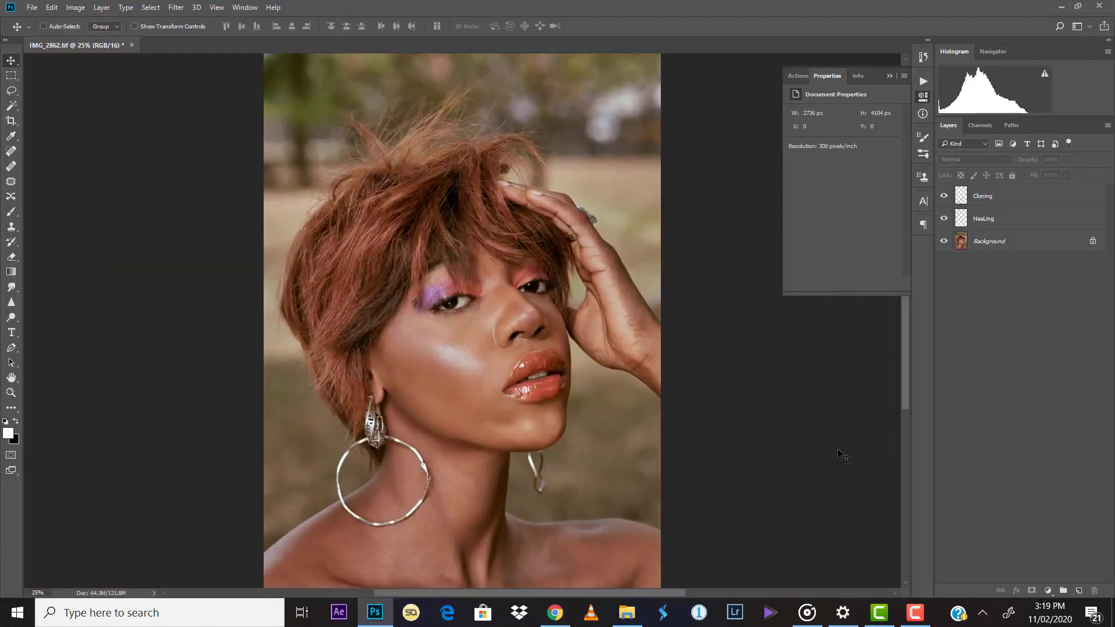
key("ctrl+plus")
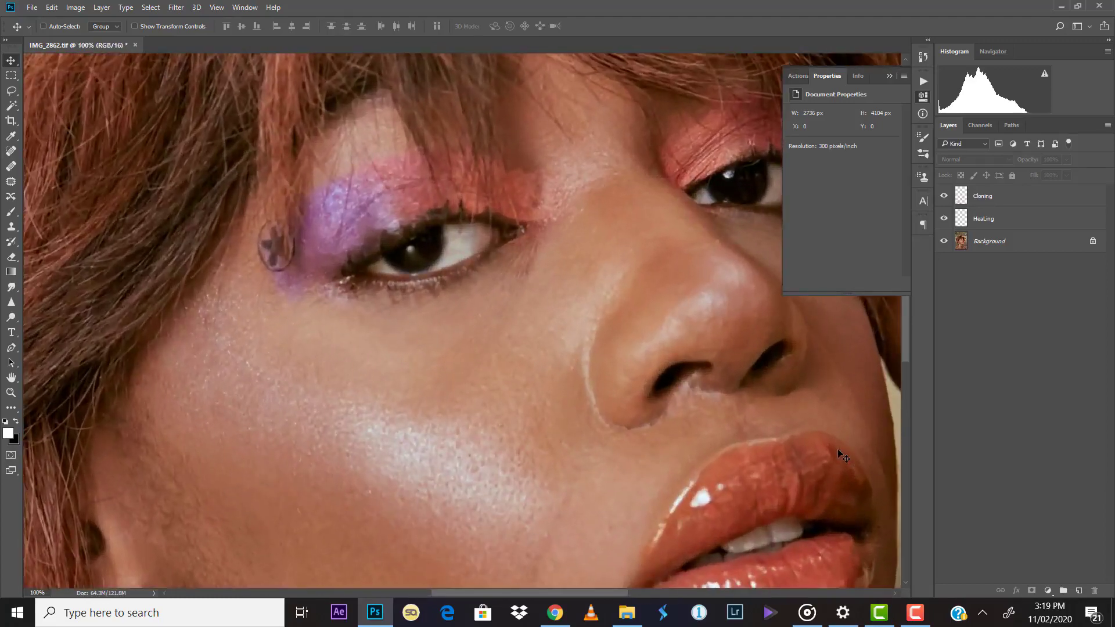
key("ctrl+minus")
key("ctrl+minus")
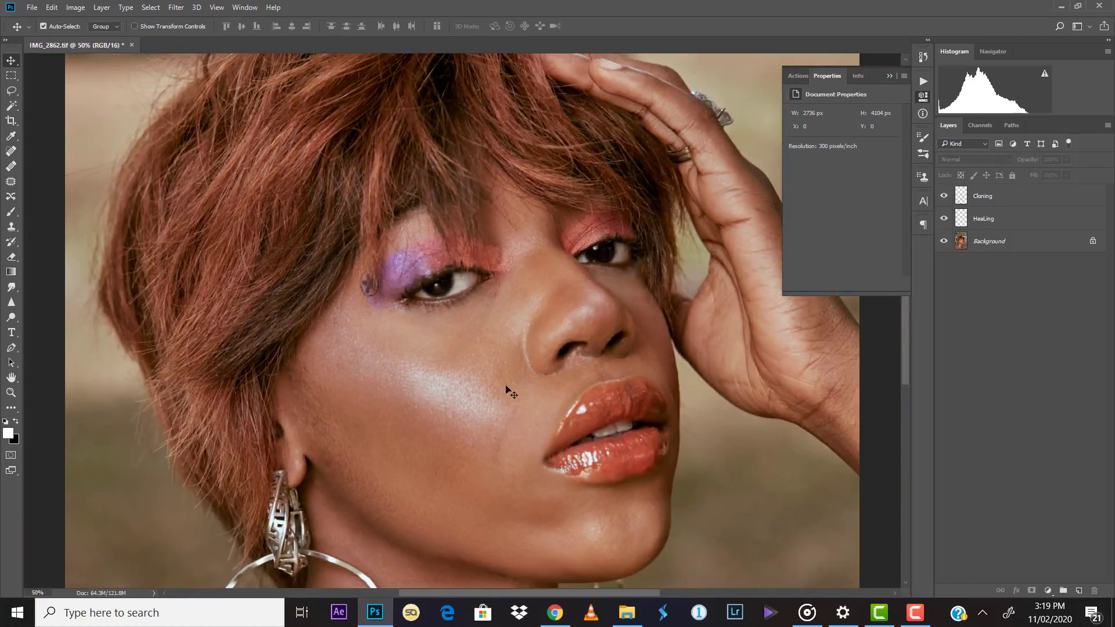
Stamp the Cloning, HeaLing and Background layers into a new merged layer on top and duplicate that layer
left_click(488, 432)
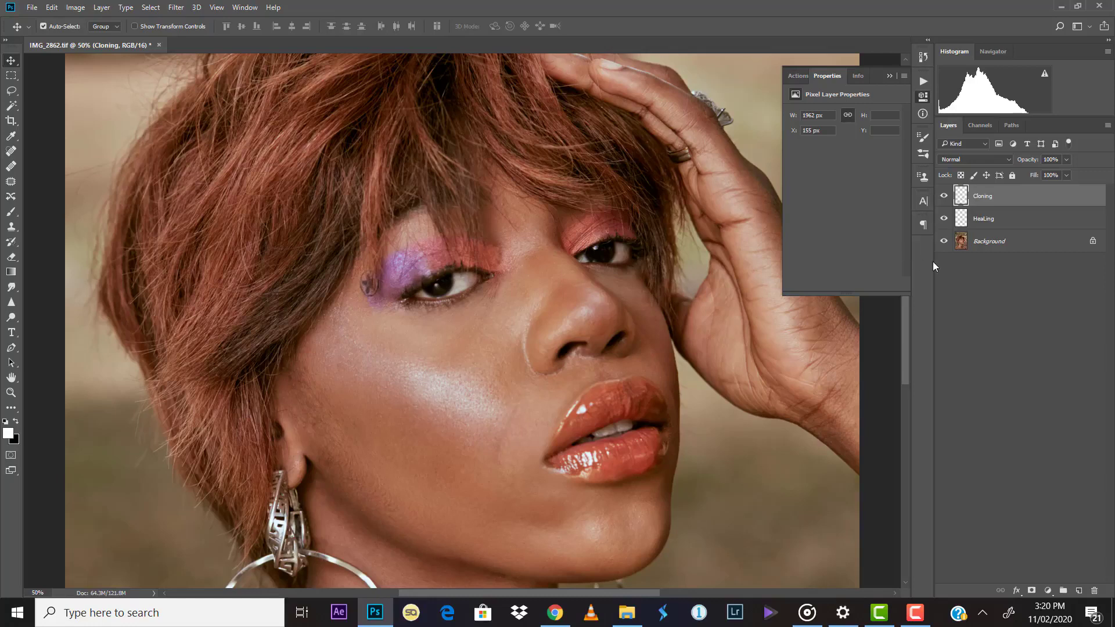
left_click(1000, 242, "shift")
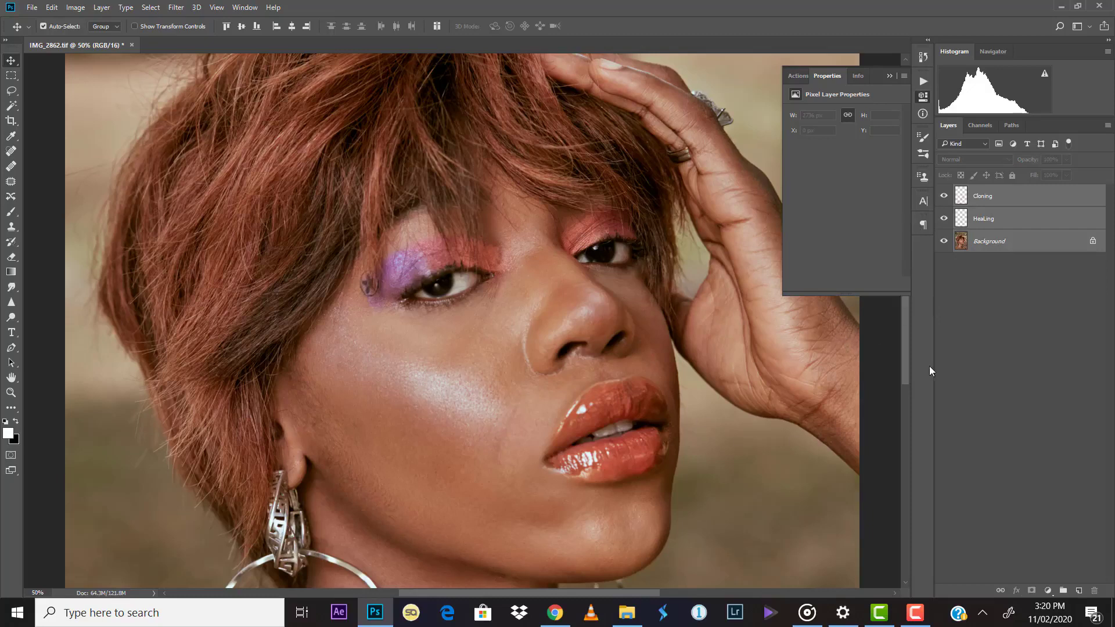
key("ctrl")
key("ctrl+shift")
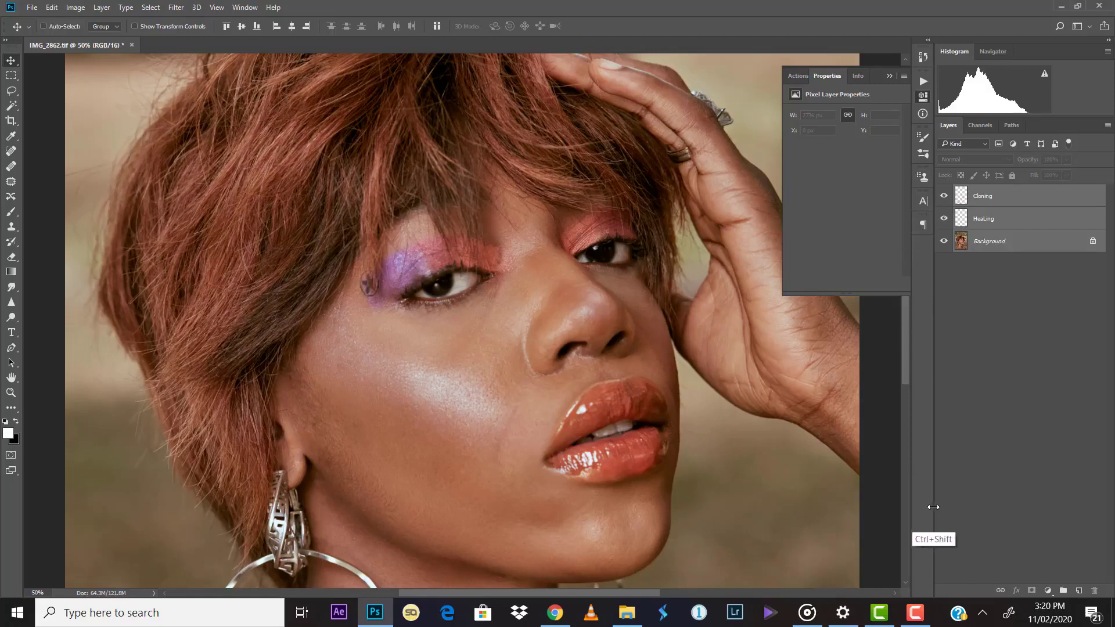
key("ctrl+shift+alt+e")
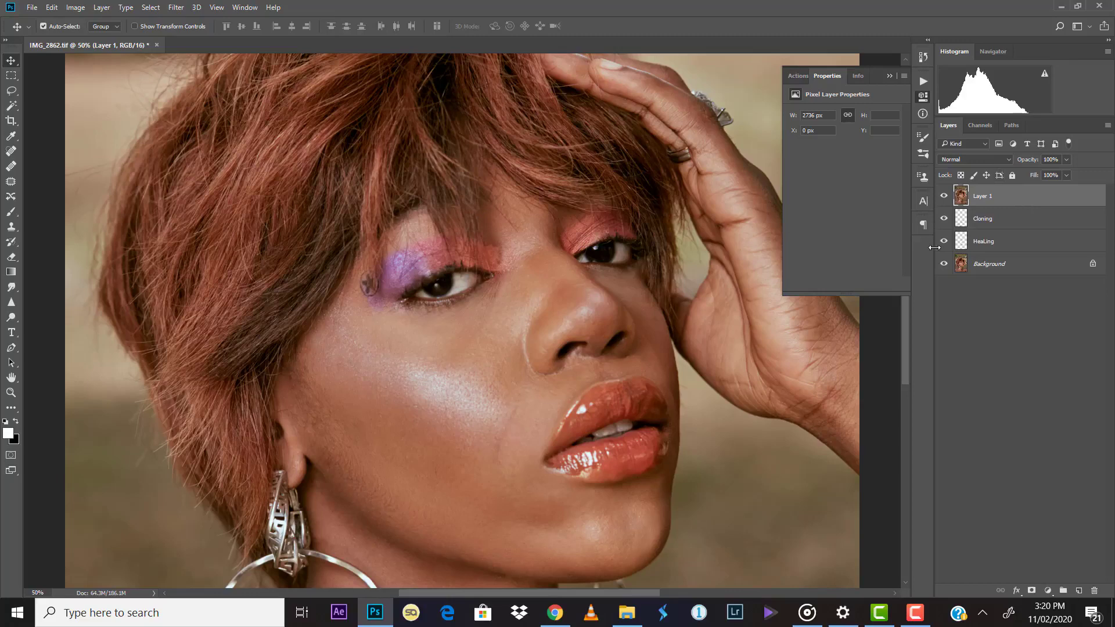
key("ctrl+j")
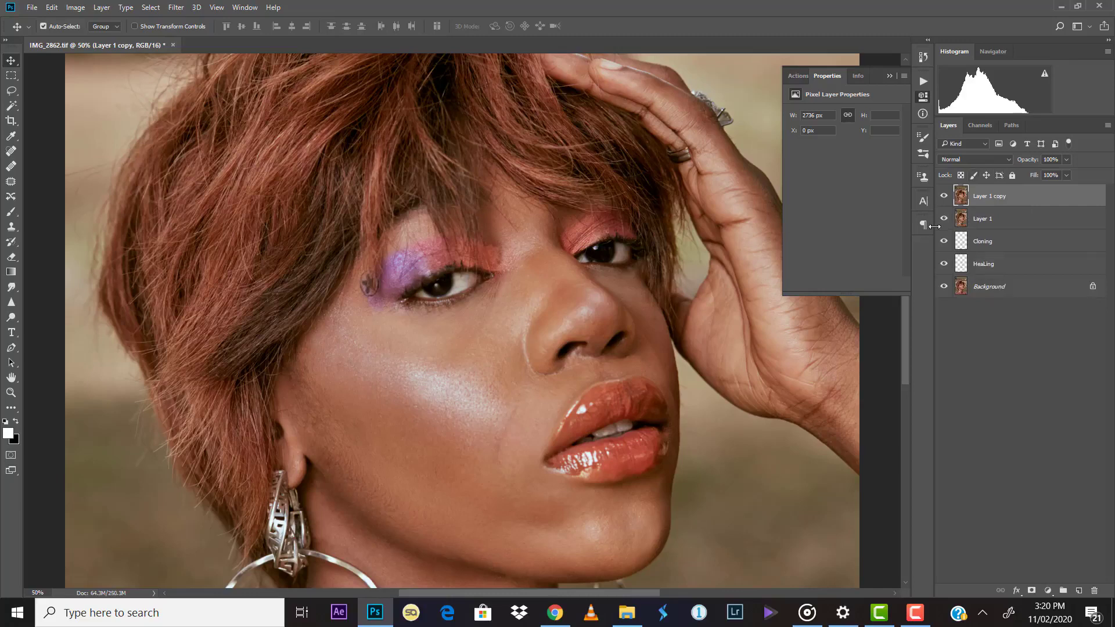
Rename the lower merged layer Low and its copy above it High
double_click(988, 219)
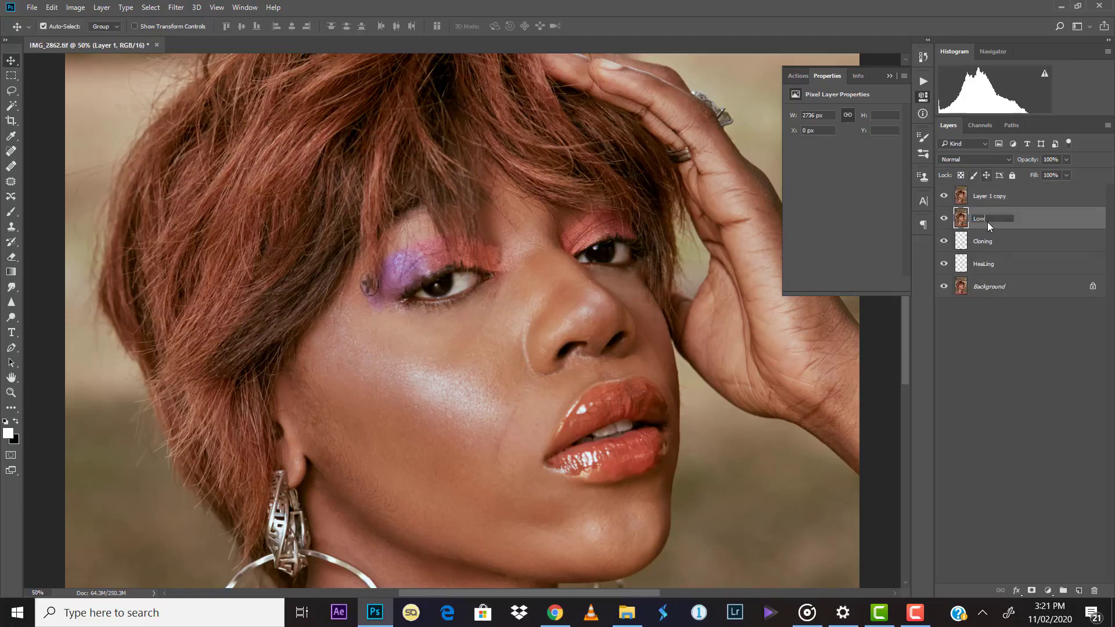
key("Return")
left_click(988, 199)
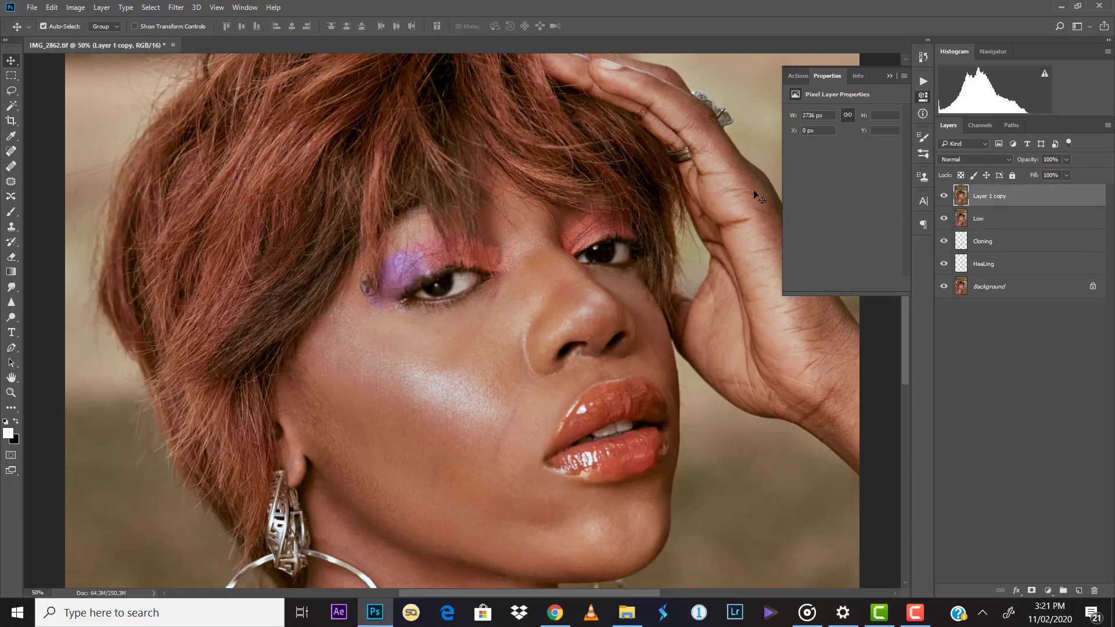
double_click(992, 198)
key("Return")
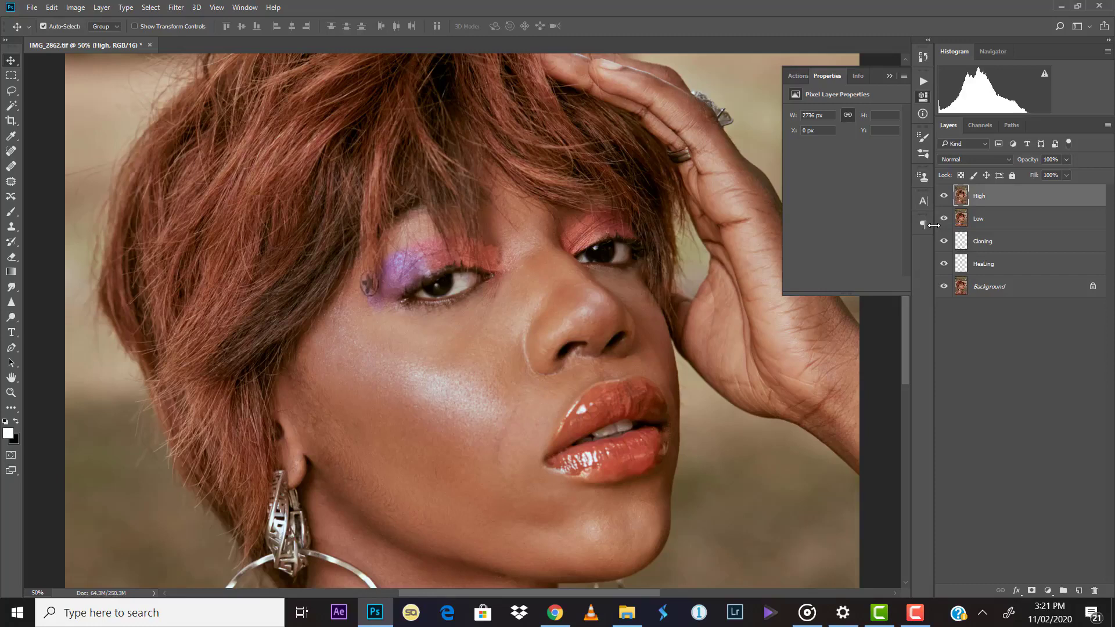
Hide the High layer and make the Low layer active
left_click(944, 196)
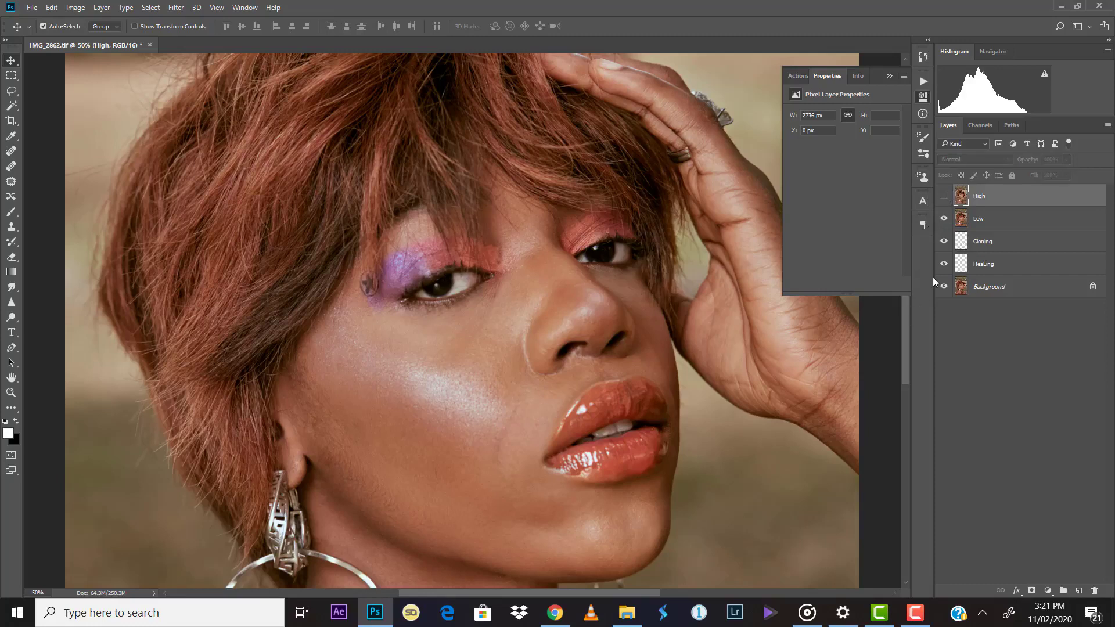
left_click(1002, 219)
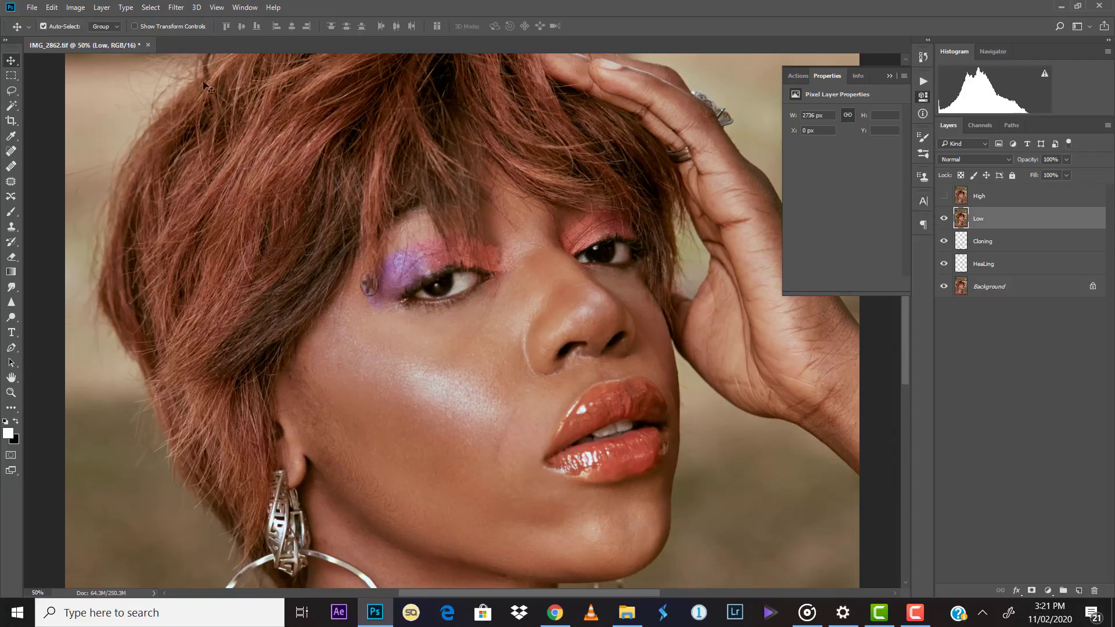
left_click(177, 11)
mouse_move(232, 169)
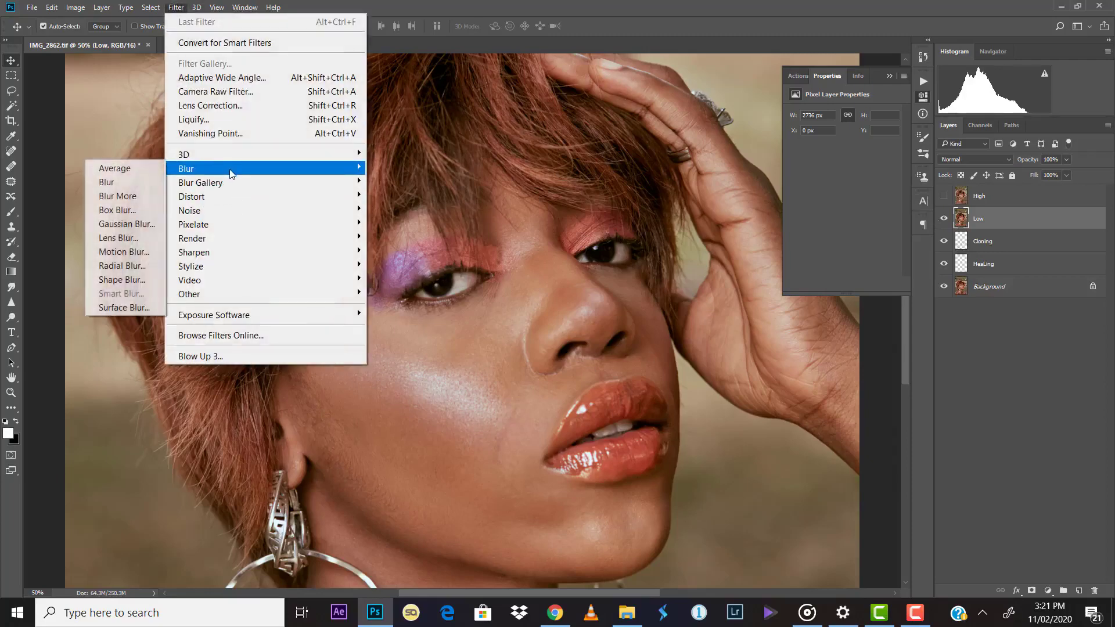
left_click(127, 223)
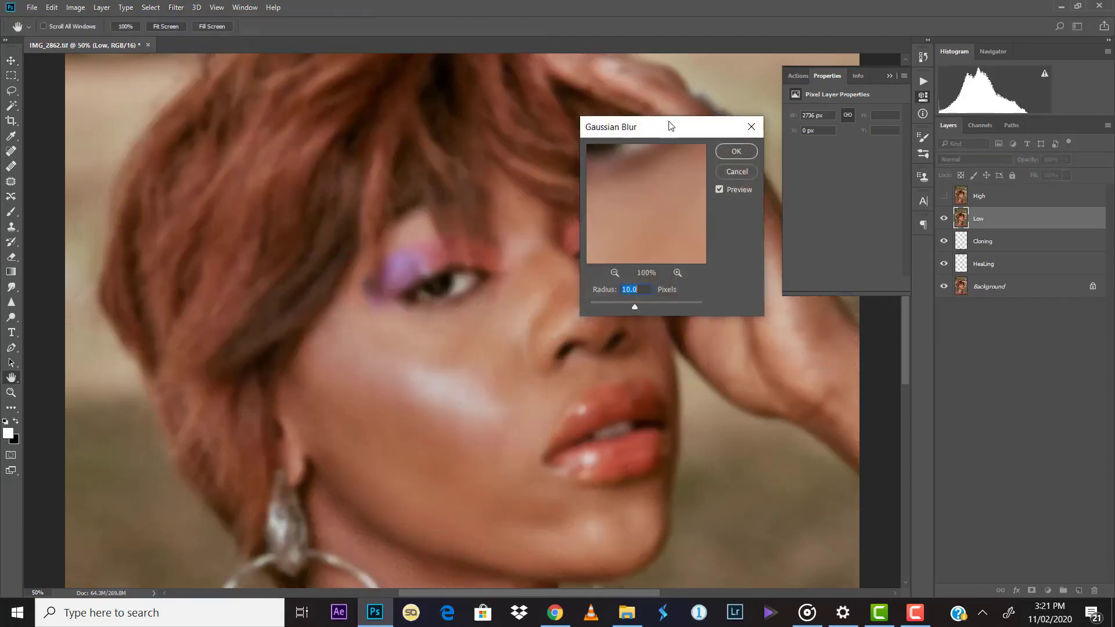
left_click_drag(670, 138, 688, 106)
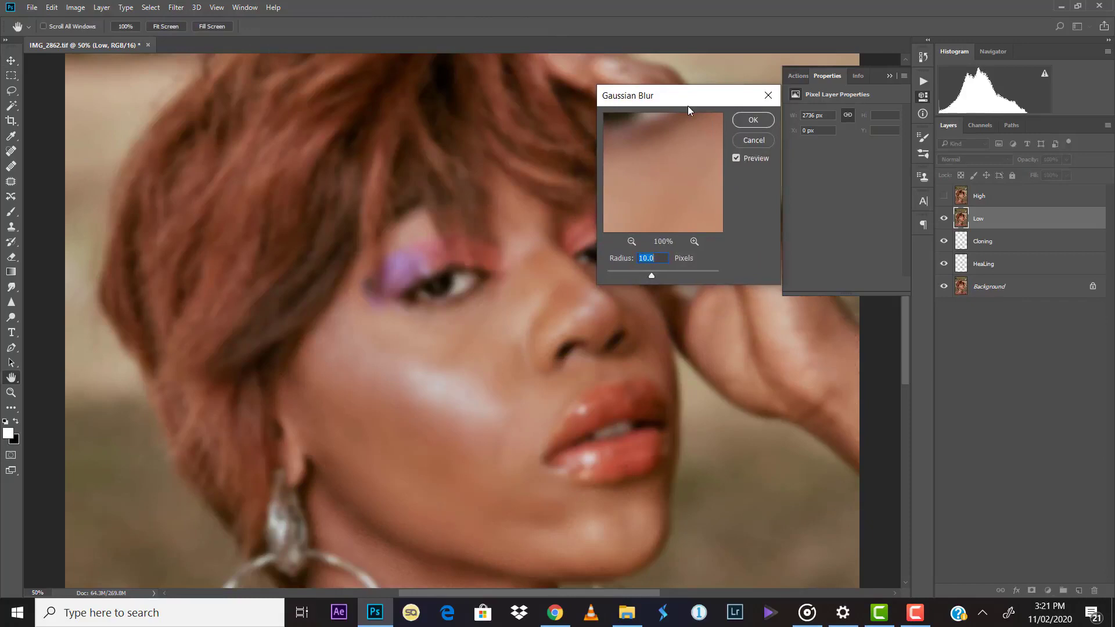
left_click(754, 141)
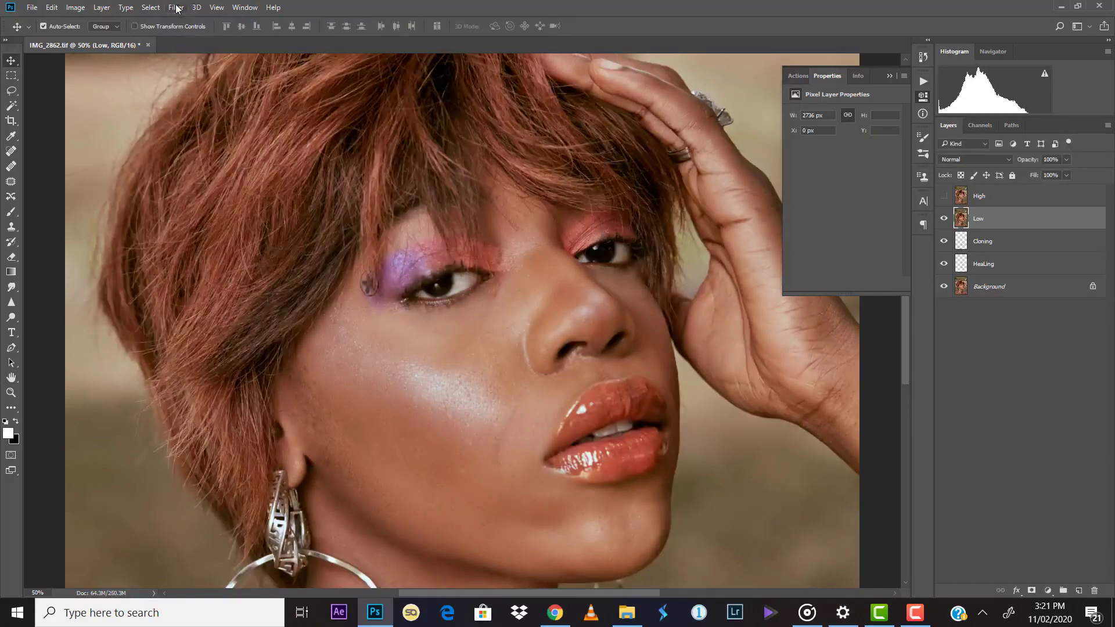
Open the Gaussian Blur filter on the Low layer and move its dialog away from the face
left_click(176, 7)
mouse_move(253, 168)
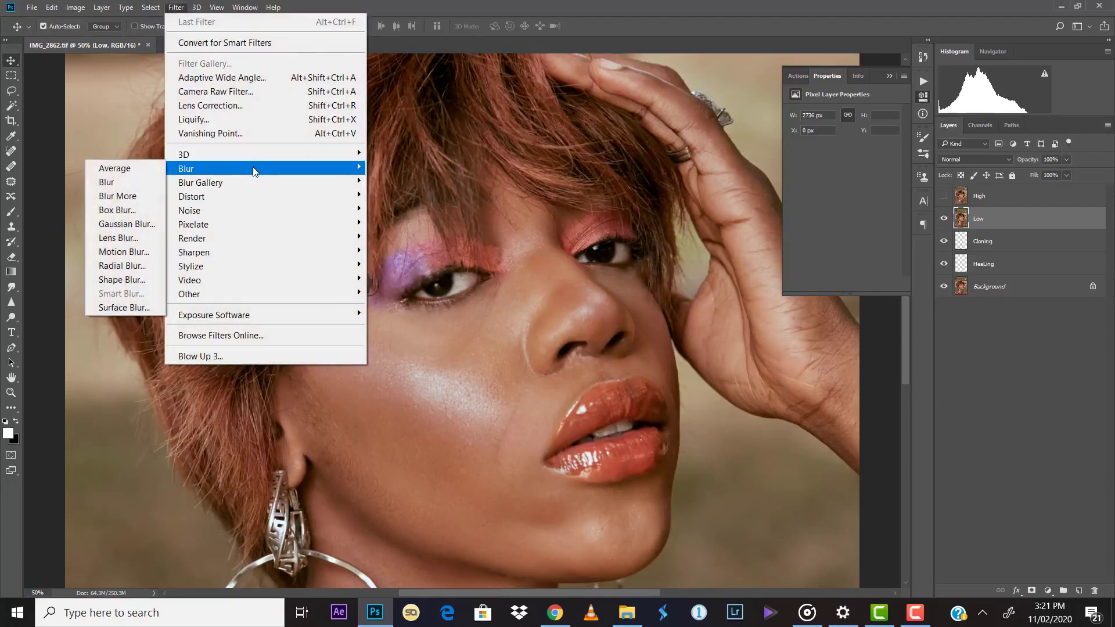
left_click(133, 224)
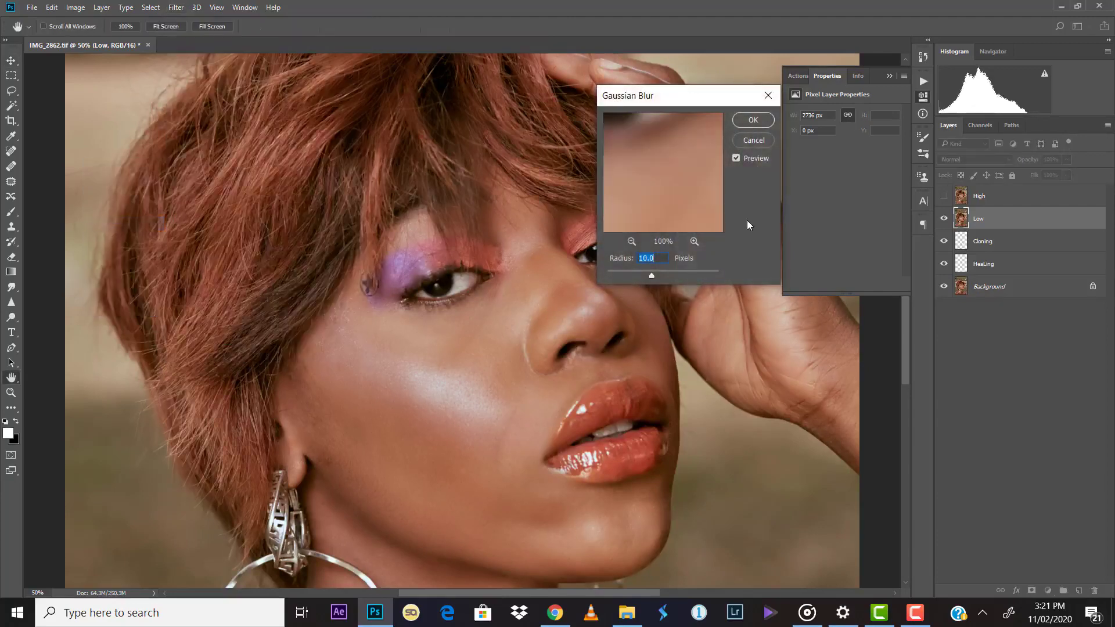
left_click_drag(697, 99, 793, 120)
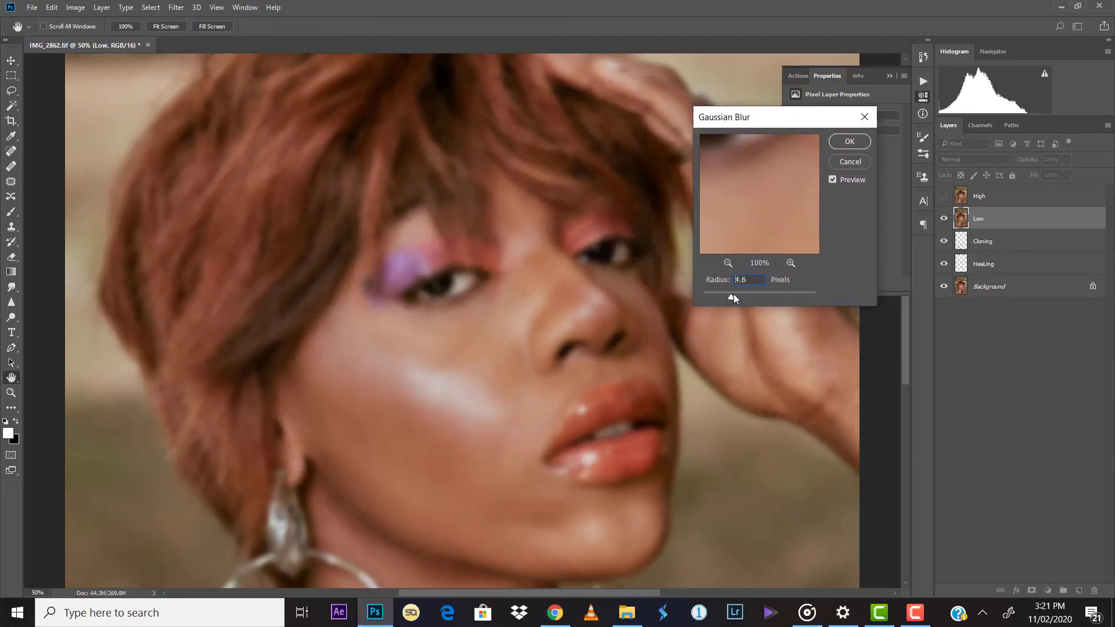
Try different Gaussian Blur radii between about 2.5 and 15.3 pixels on the Low layer, comparing the skin texture
left_click_drag(753, 298, 731, 297)
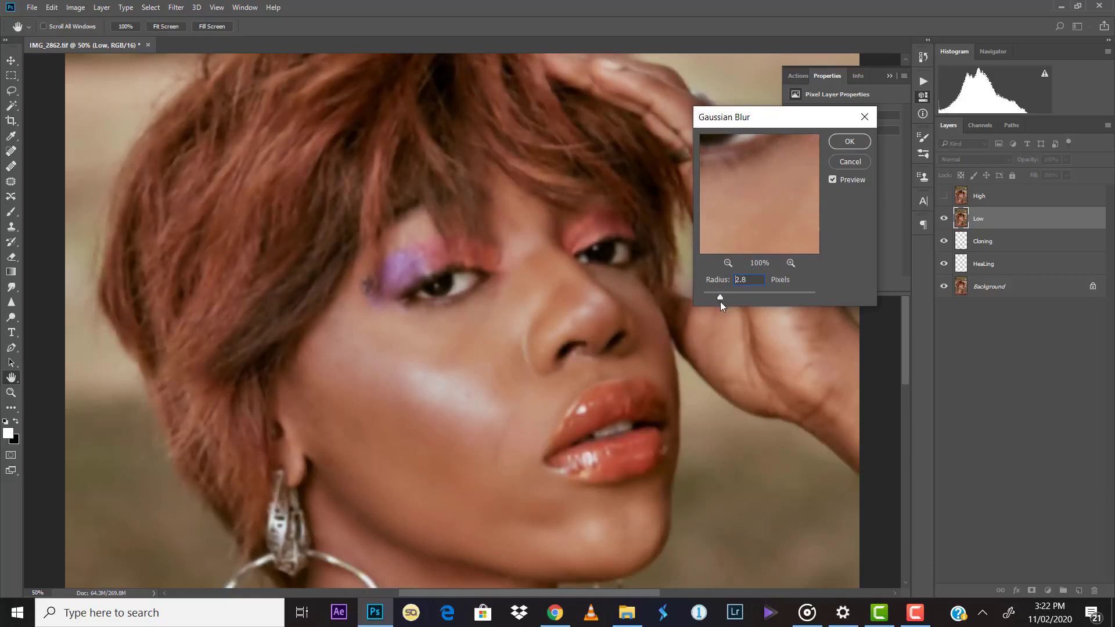
left_click_drag(720, 301, 727, 301)
left_click_drag(726, 299, 724, 295)
left_click_drag(749, 294, 748, 292)
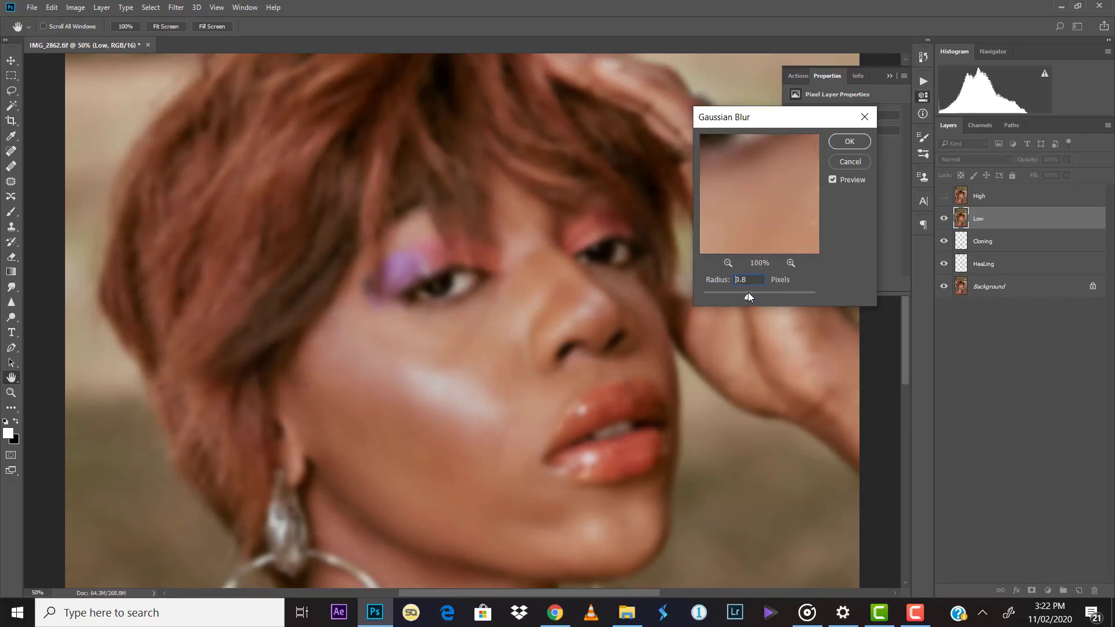
type("15.3")
left_click_drag(748, 291, 726, 291)
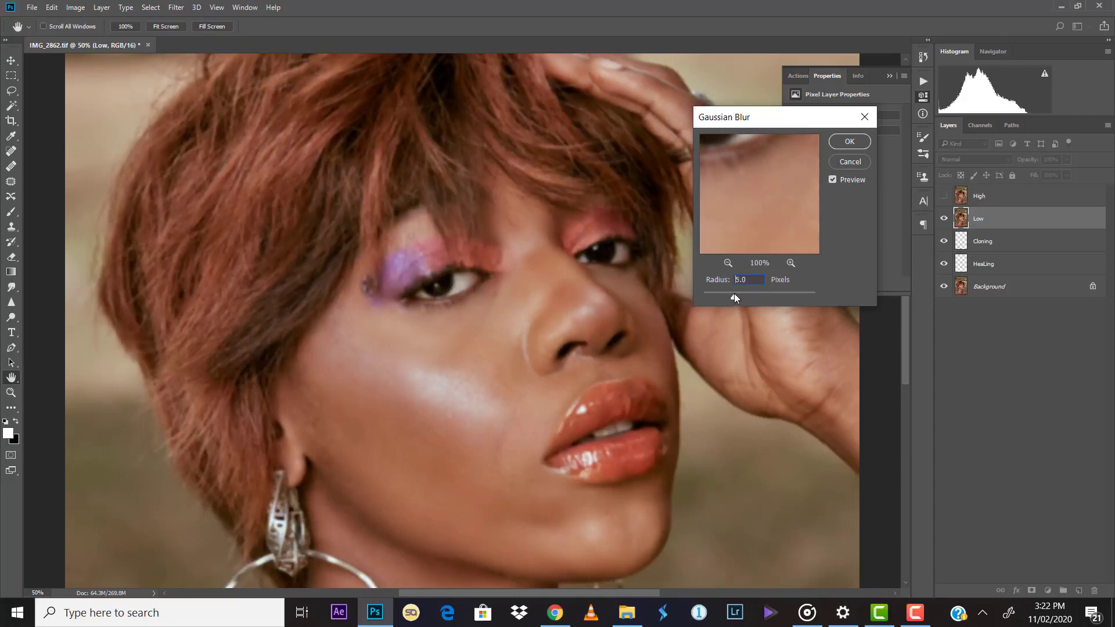
key("Down")
key("Down")
left_click_drag(733, 297, 710, 305)
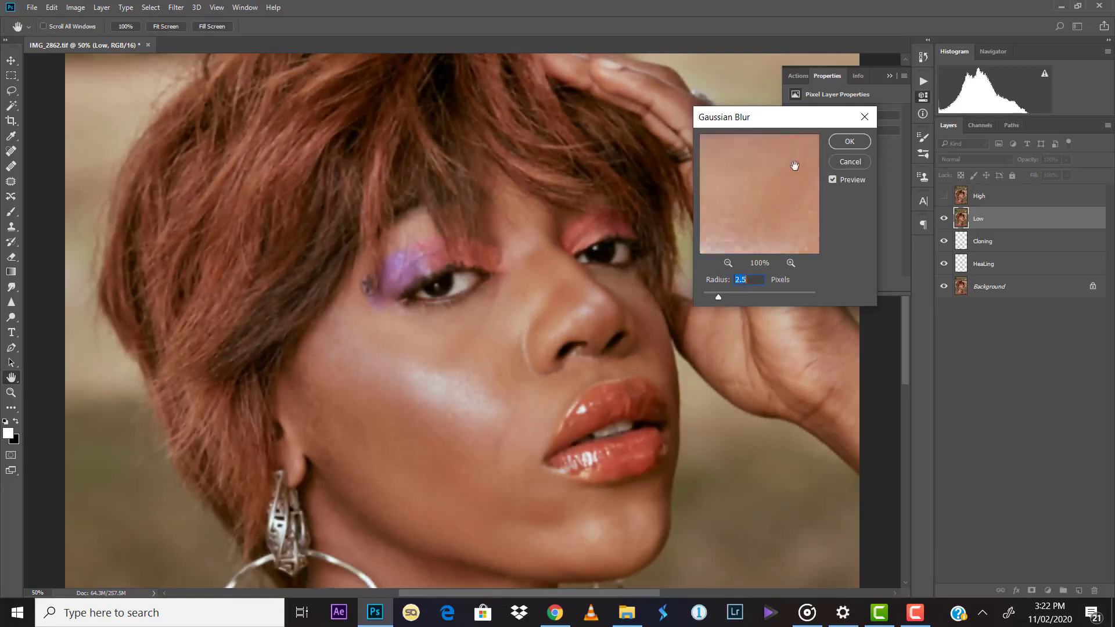
Check the blur preview on the highlighted skin and apply Gaussian Blur to the Low layer with a 10-pixel radius
left_click_drag(796, 166, 762, 205)
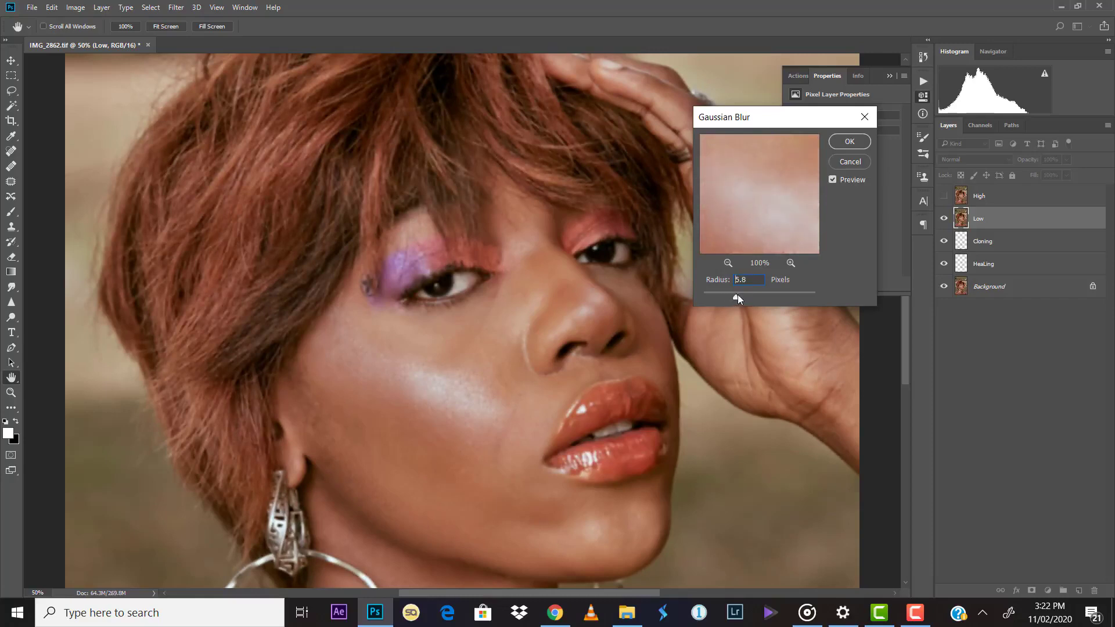
left_click_drag(738, 294, 739, 295)
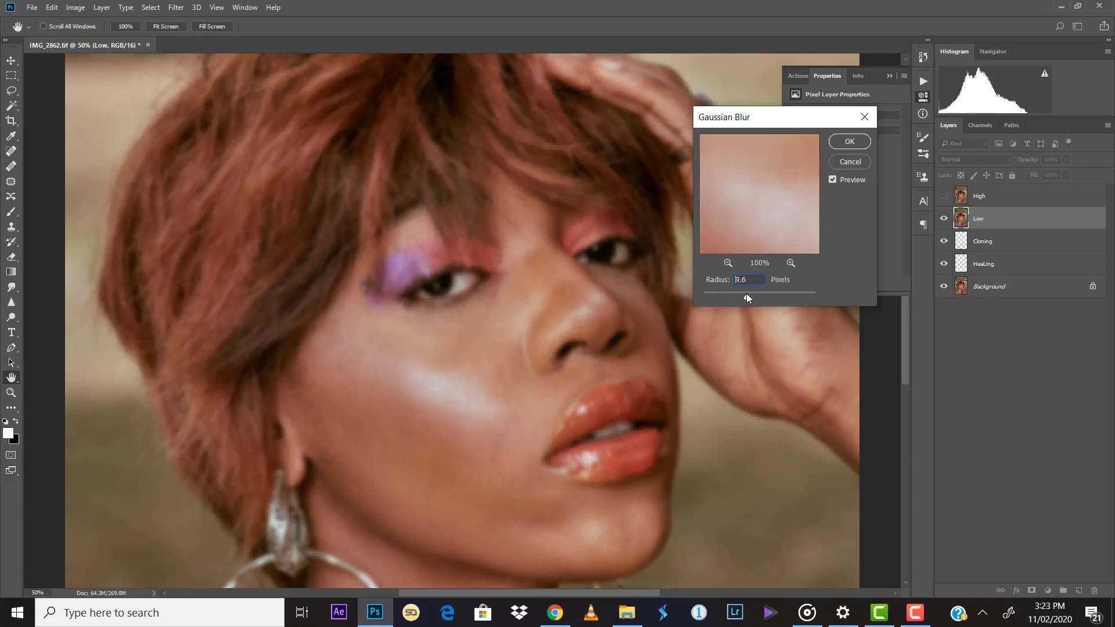
left_click_drag(746, 294, 744, 294)
type("10")
left_click(849, 141)
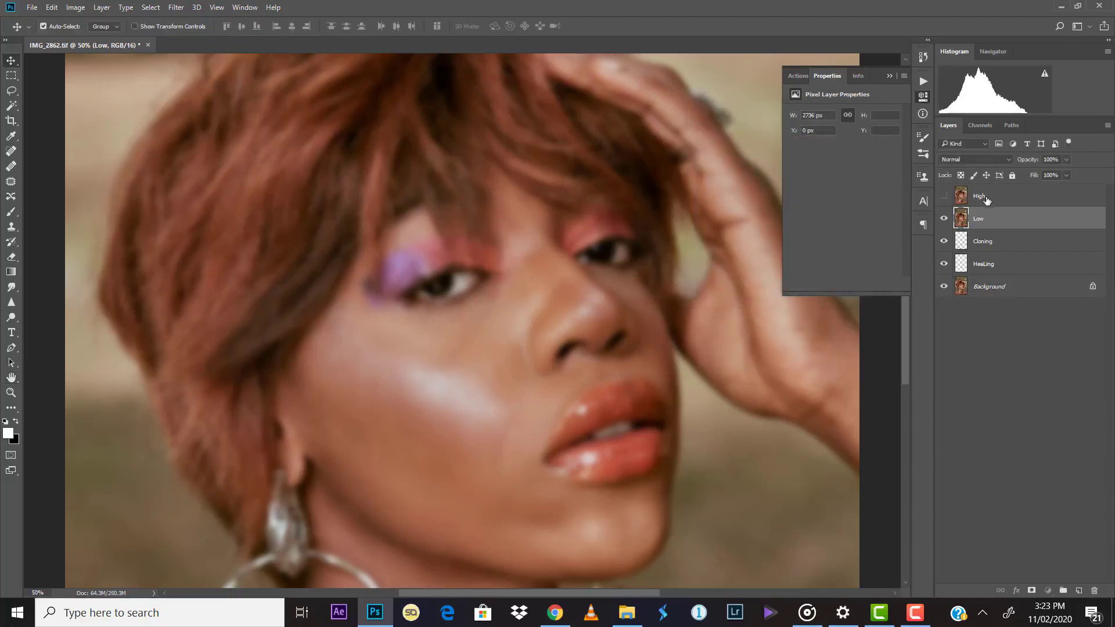
Make the High layer active and turn its visibility back on
key("alt+bracketright")
left_click(944, 196)
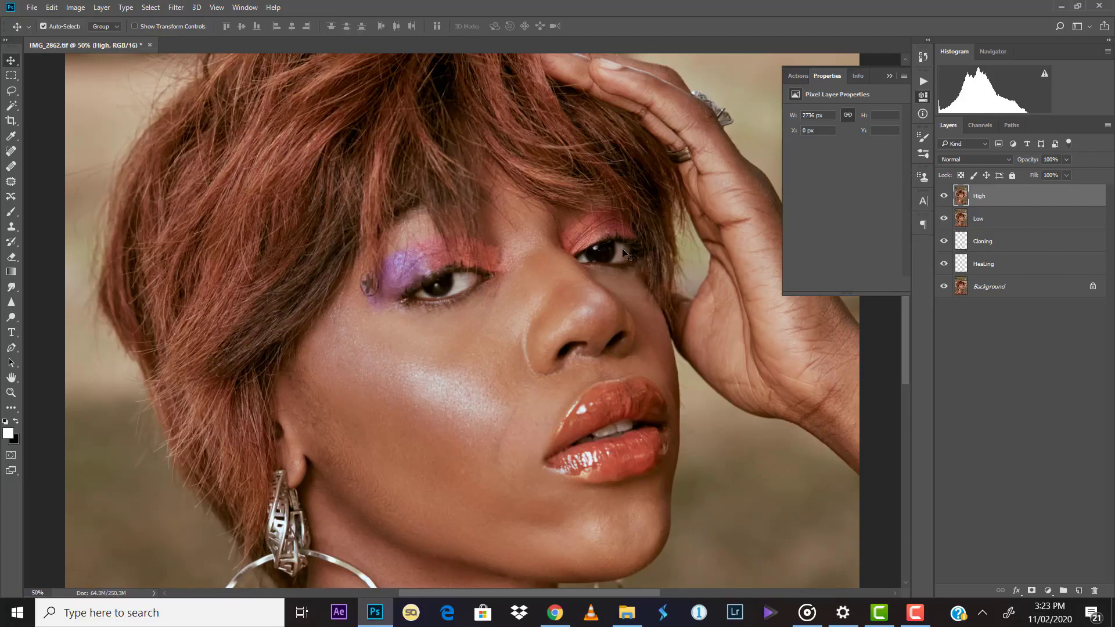
key("ctrl")
key("ctrl+minus")
key("ctrl+minus")
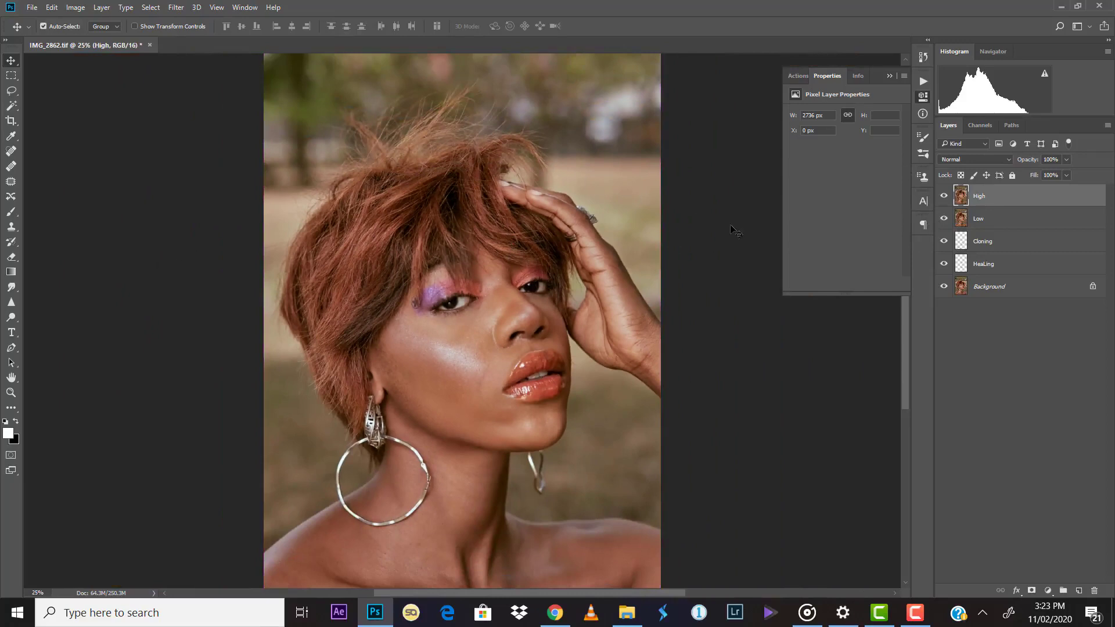
Start Apply Image on the High layer with the Low layer as source and Subtract blending
left_click(76, 8)
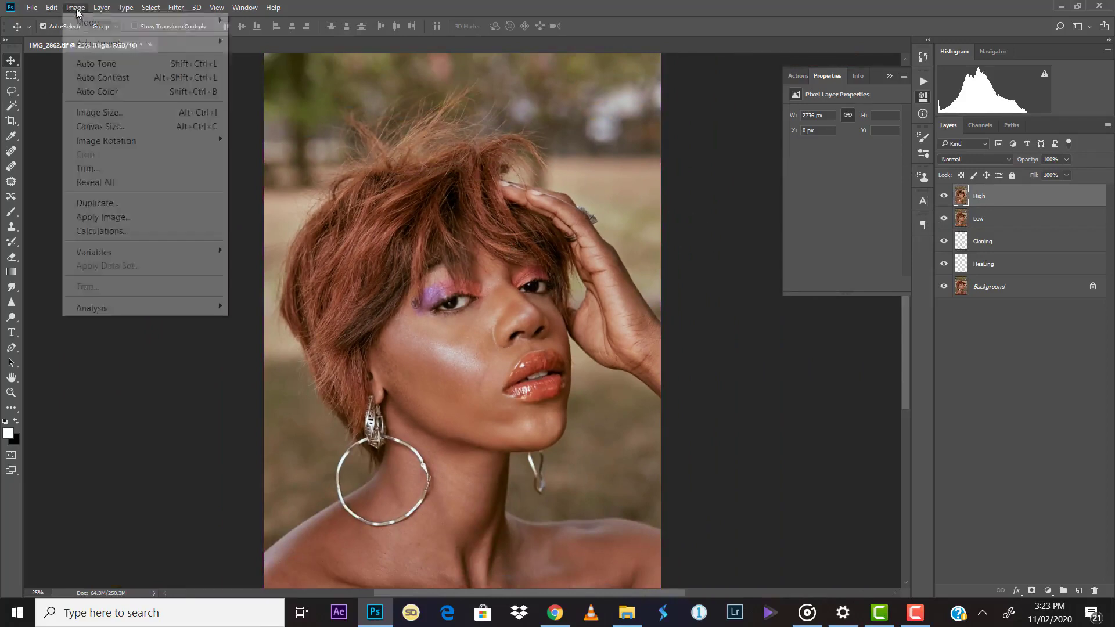
left_click(147, 221)
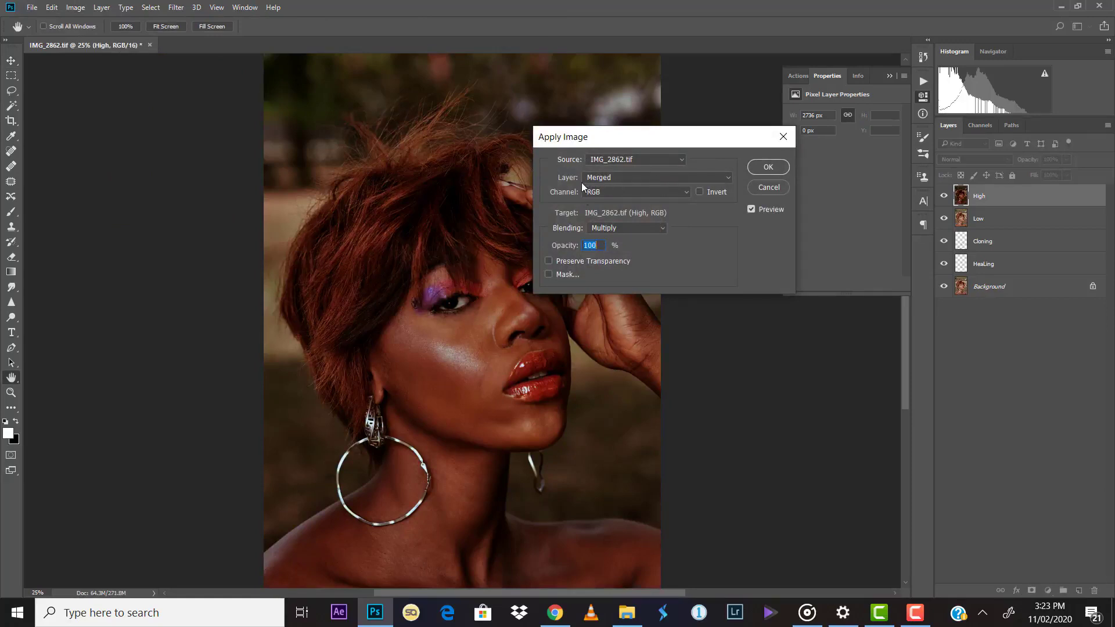
left_click(675, 177)
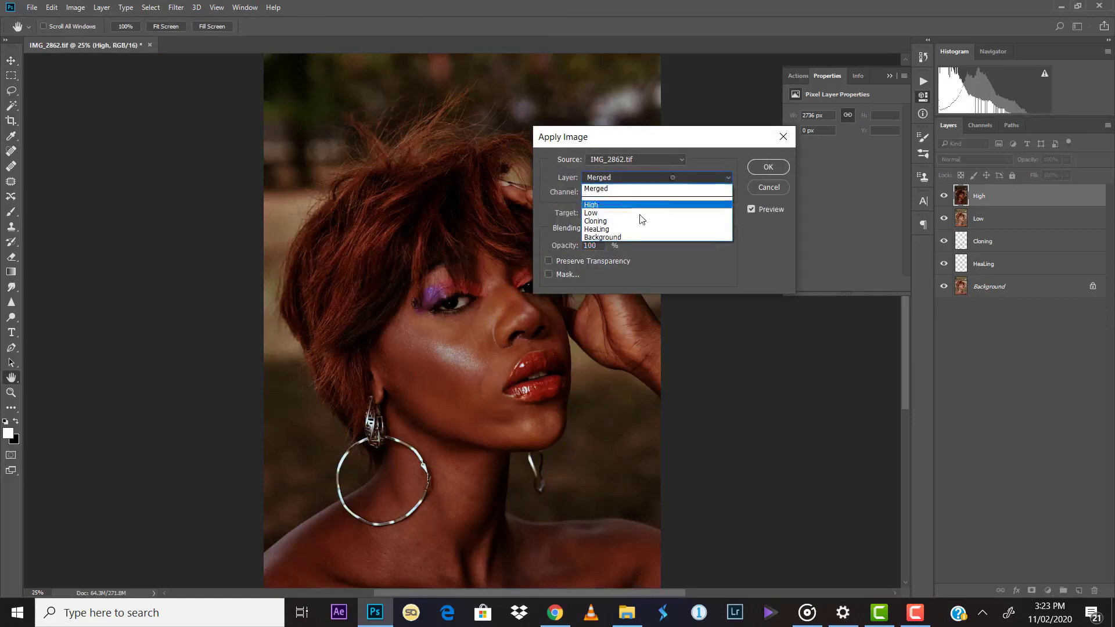
left_click(618, 215)
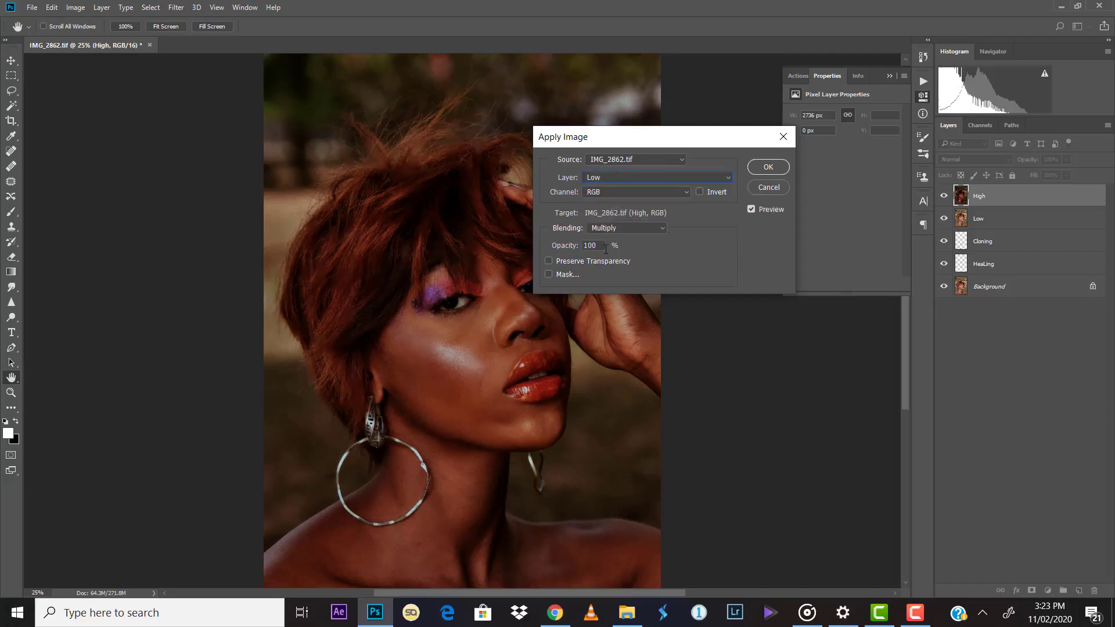
left_click(635, 226)
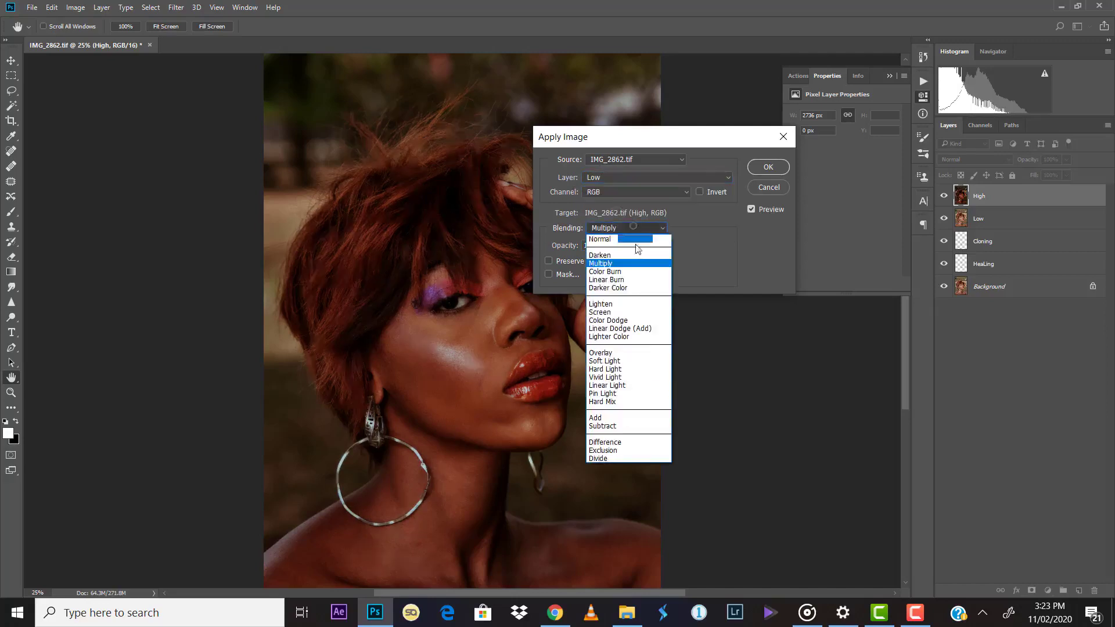
left_click(628, 427)
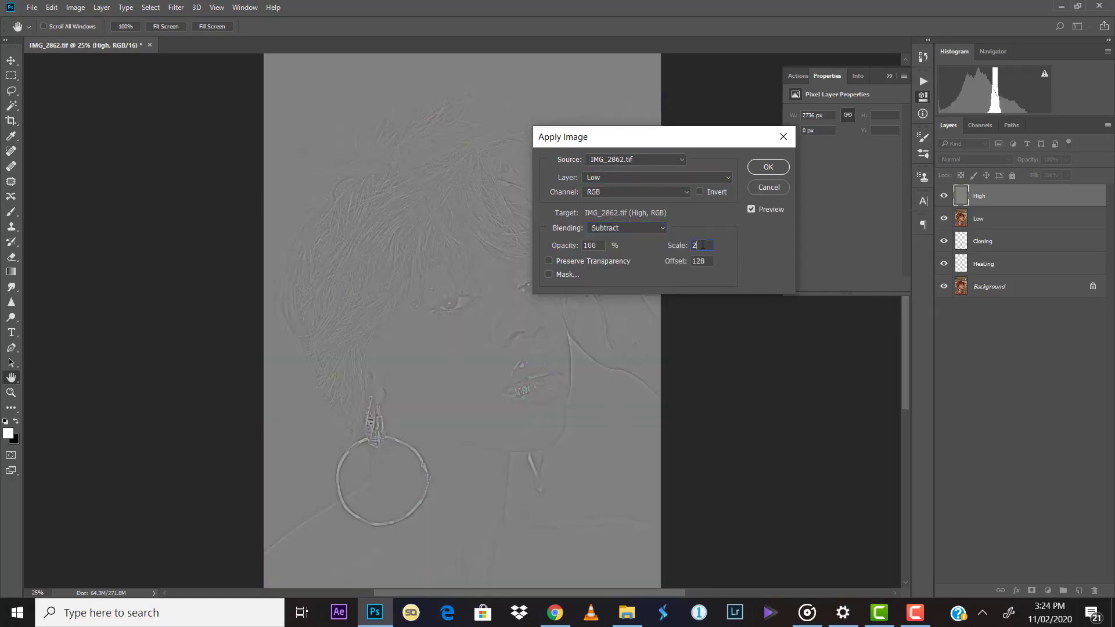
Try a scale of 1 and an offset of 0 in the Apply Image settings
left_click_drag(701, 245, 663, 242)
type("1")
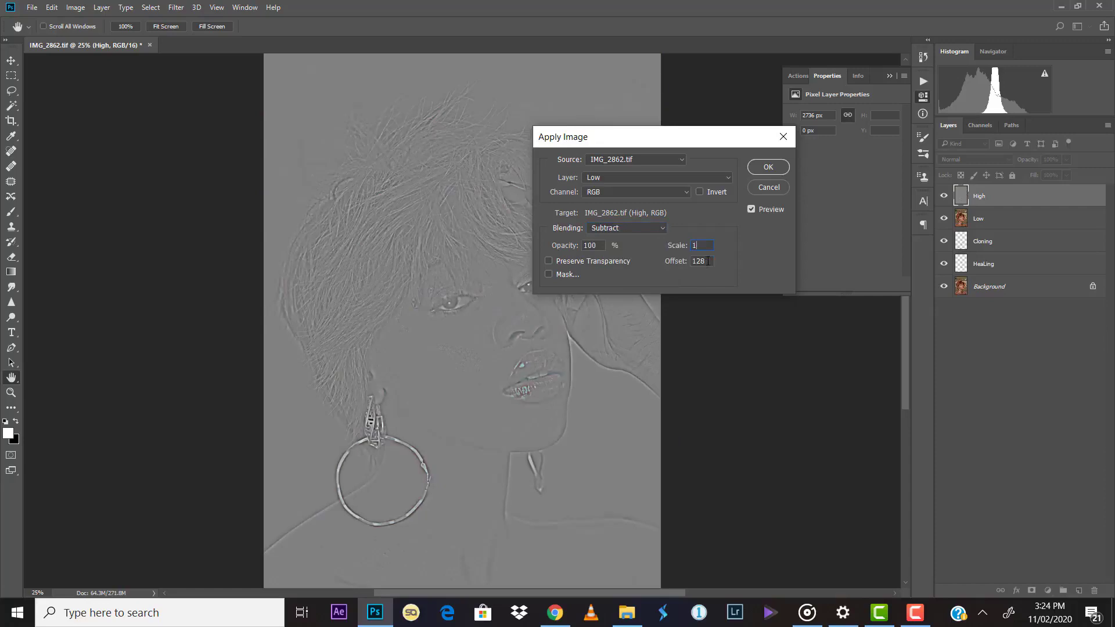
key("Tab")
type("0")
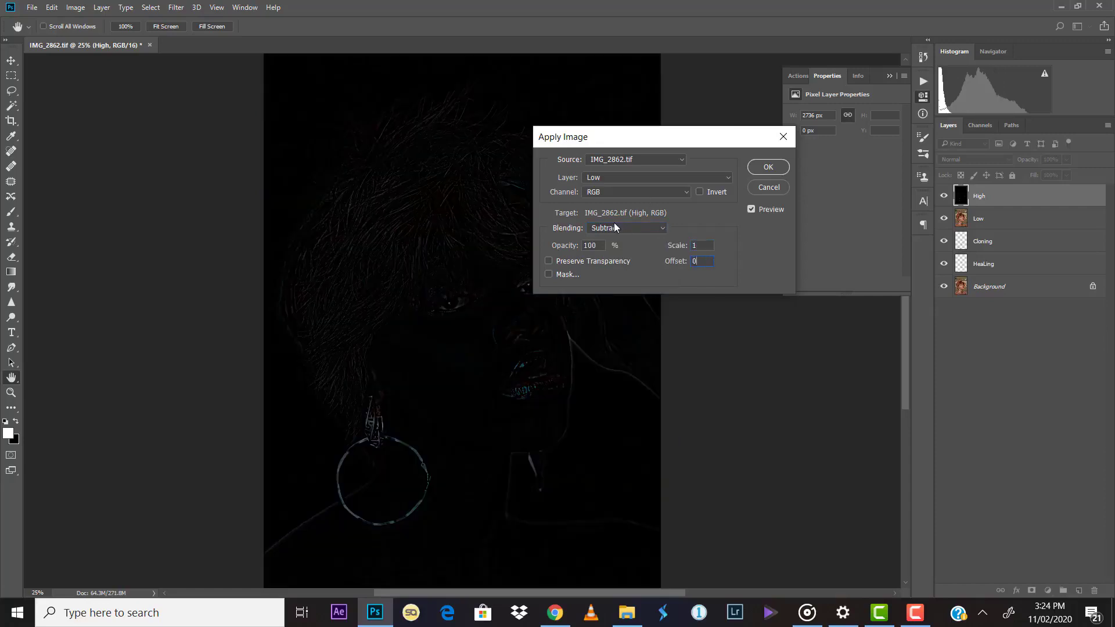
Set the Apply Image scale to 2 and offset to 128, and apply the subtraction to the High layer
key("shift+Tab")
type("2")
key("Tab")
type("12")
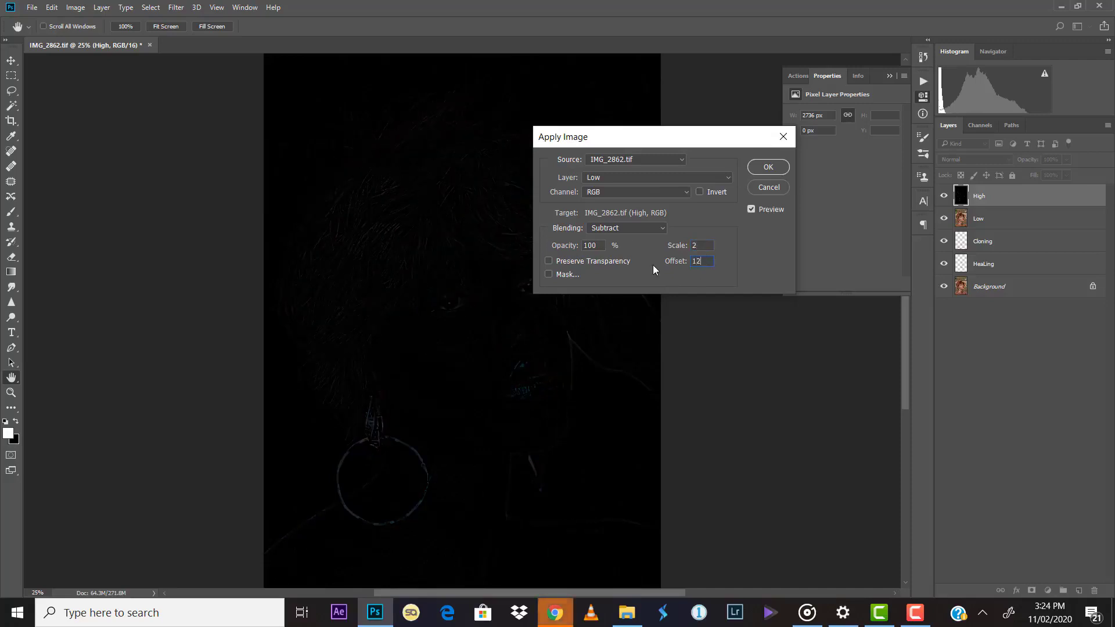
type("8")
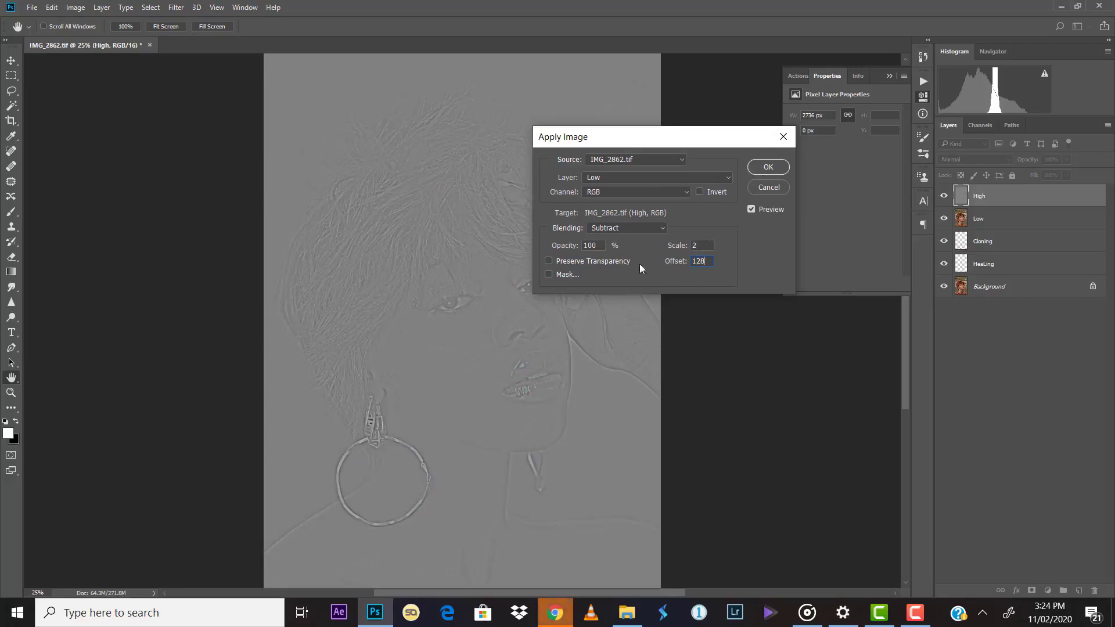
left_click(768, 168)
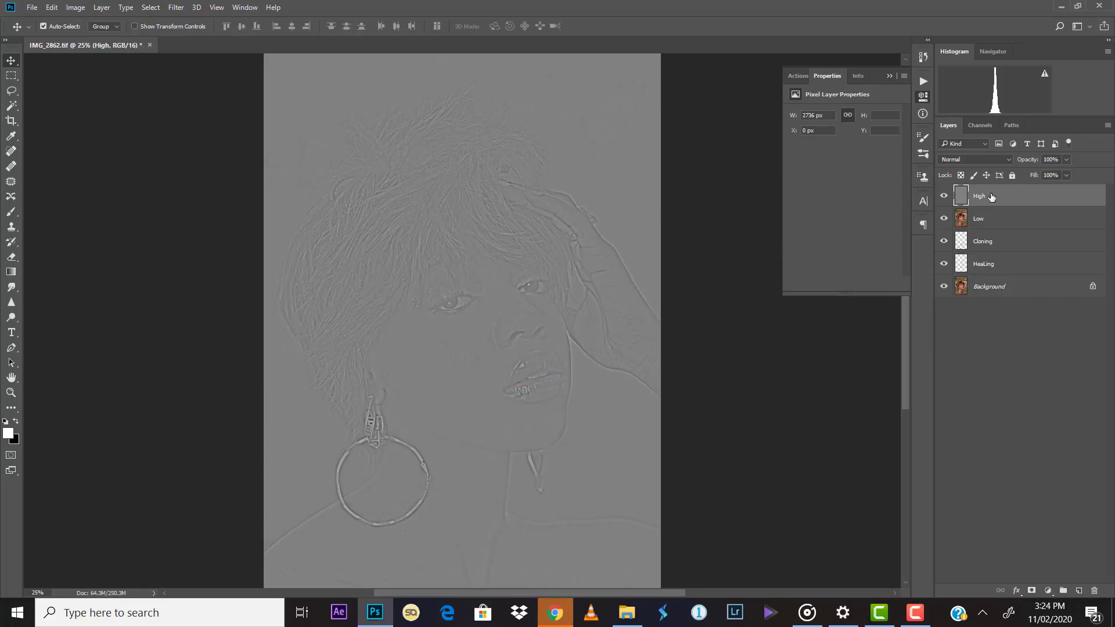
Set the High layer's blend mode to Linear Light
left_click(960, 159)
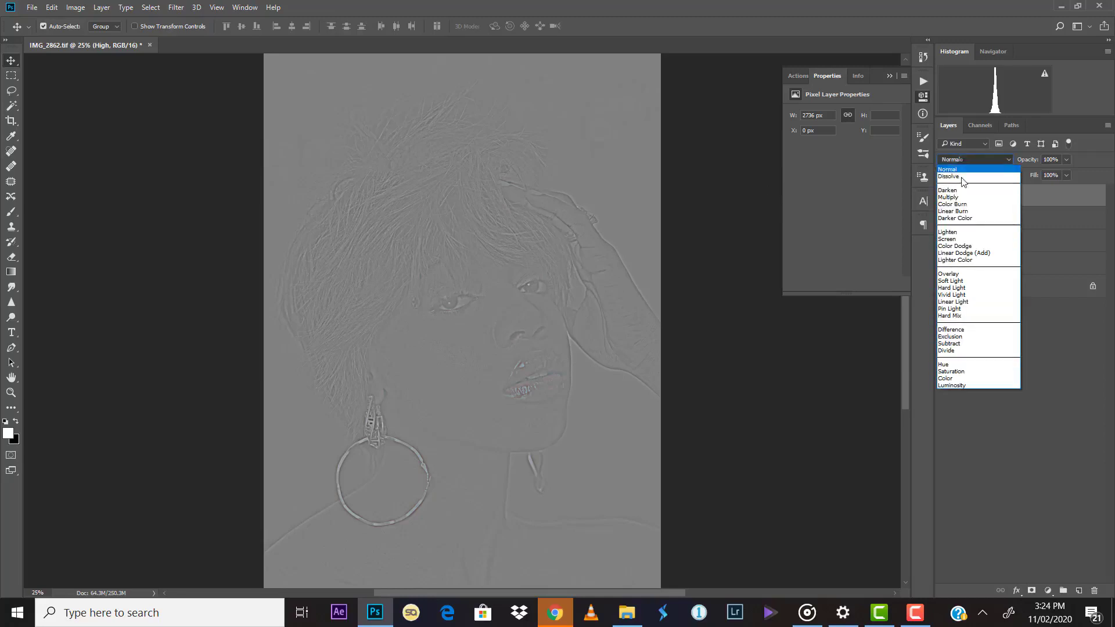
left_click(964, 302)
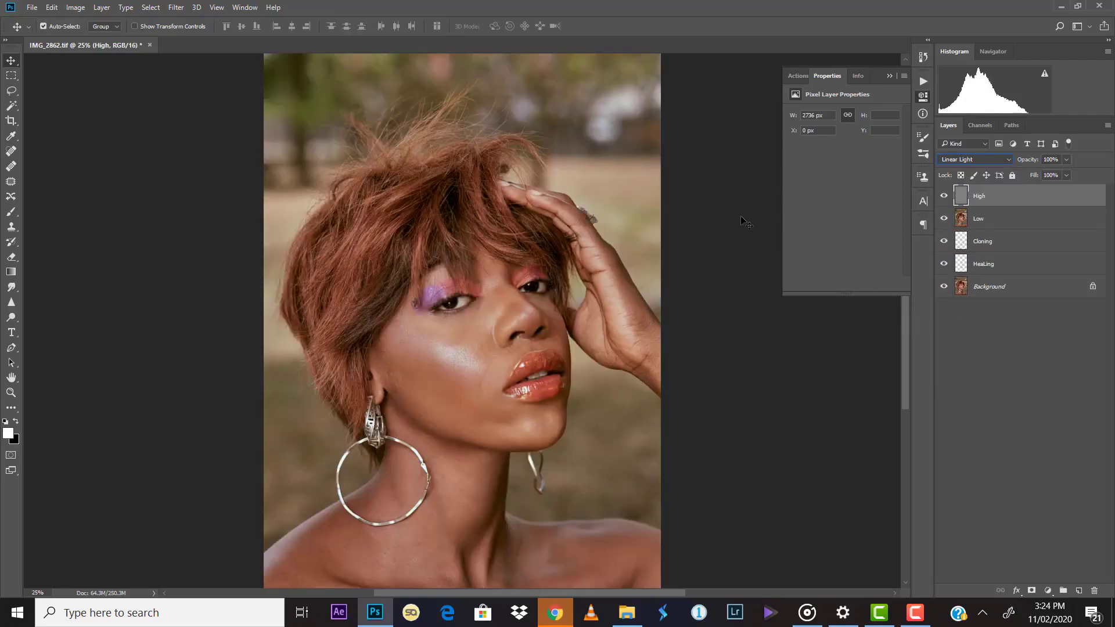
Hide and show the High and Low layers in turn to compare texture and tone on the face
key("ctrl+plus")
key("ctrl+plus")
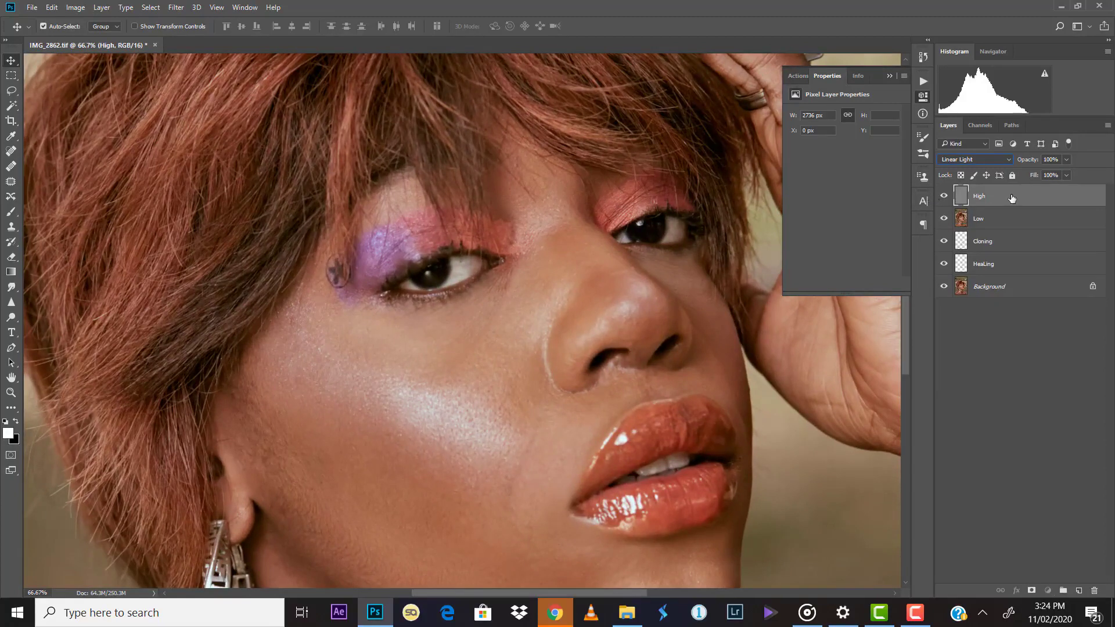
key("alt+bracketleft")
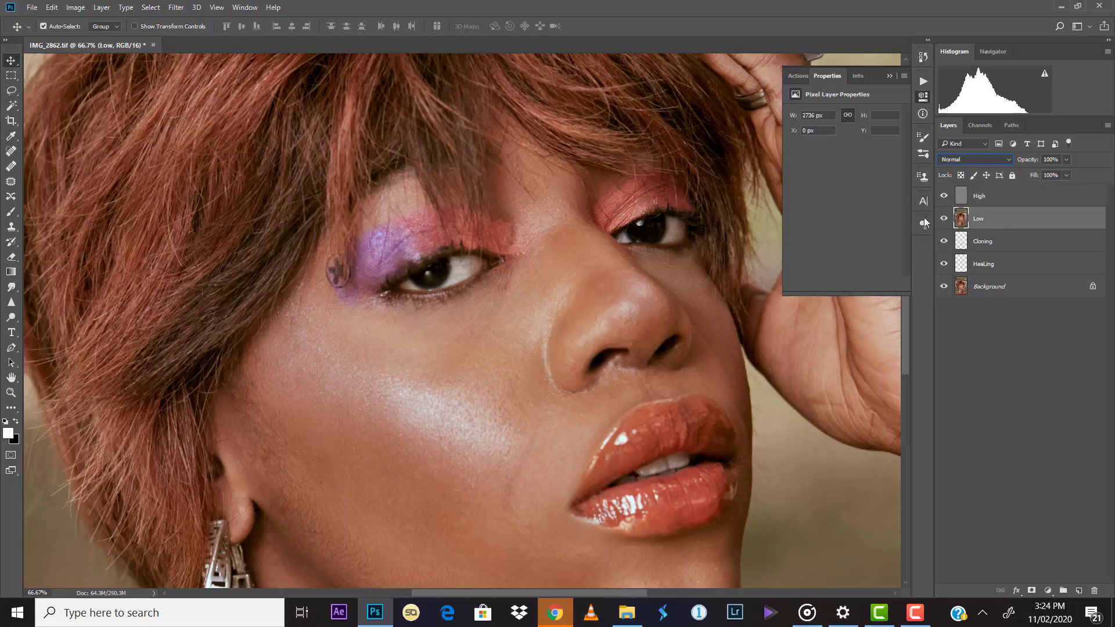
left_click(944, 196)
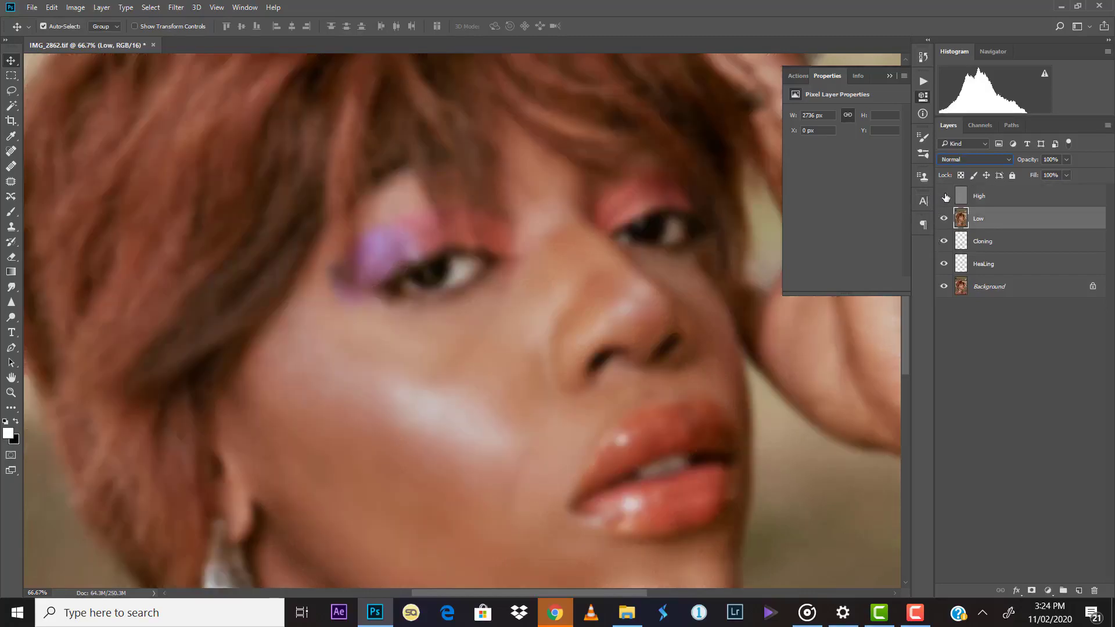
left_click(945, 197)
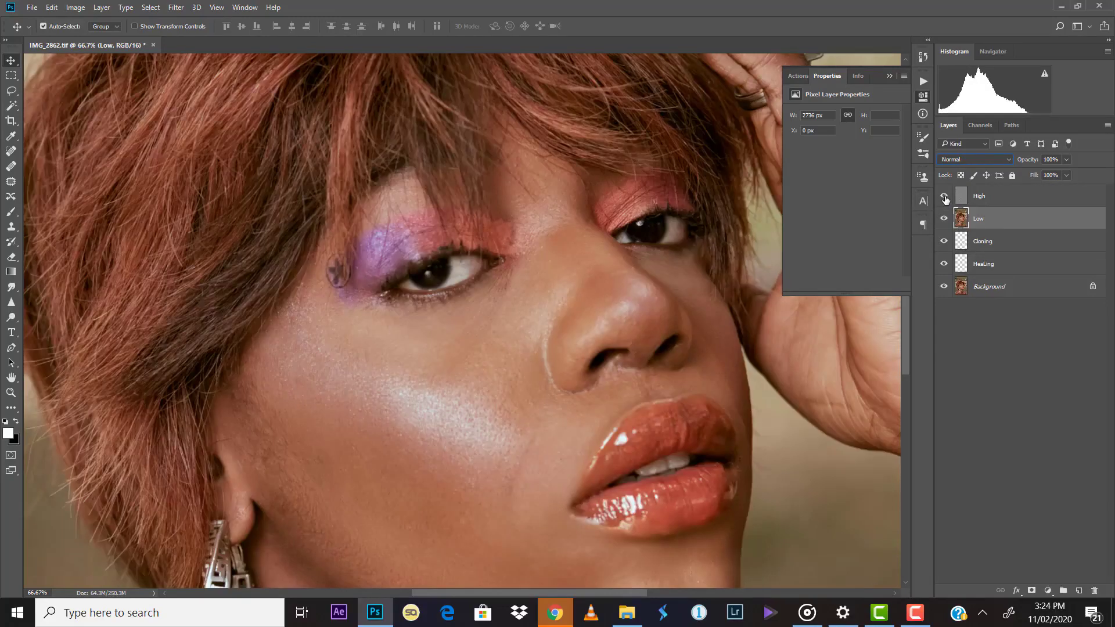
left_click(943, 219)
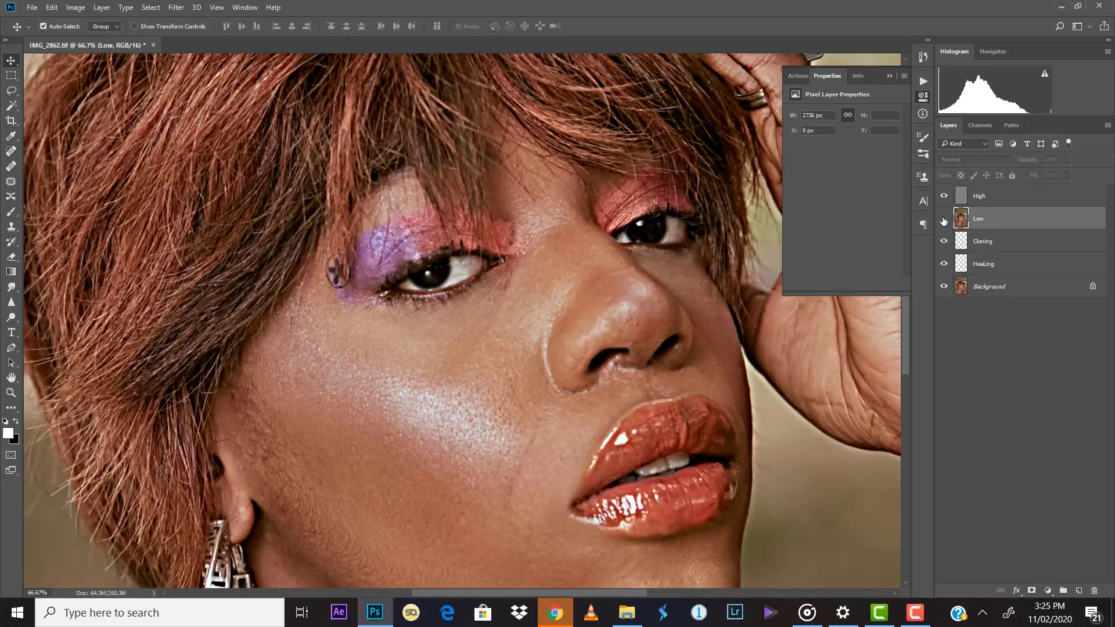
left_click(943, 219)
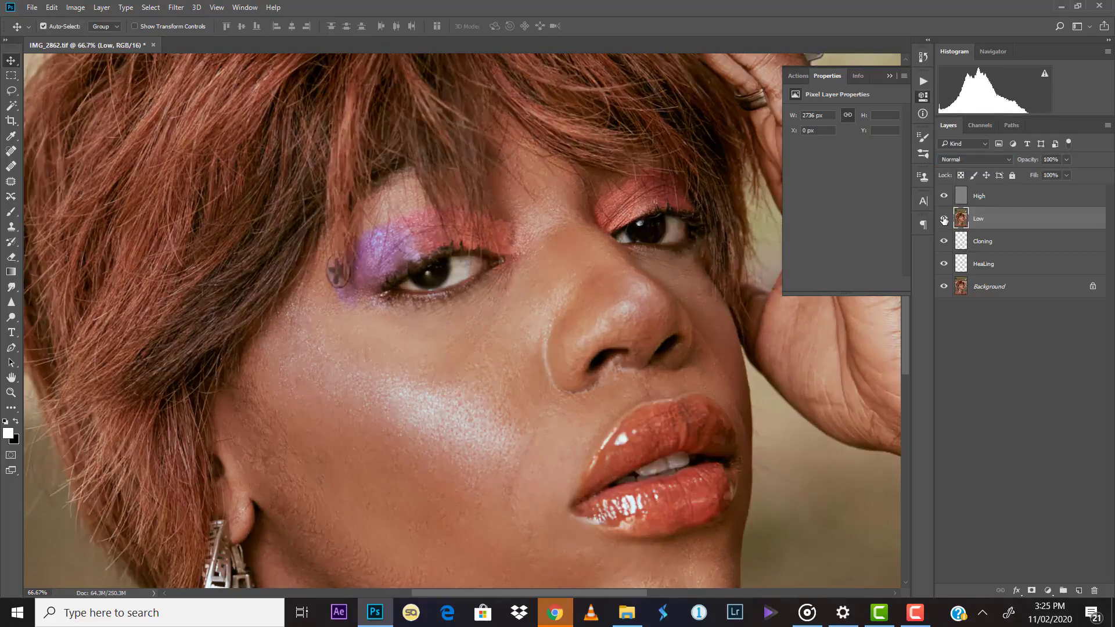
Group the High and Low layers together and name the group FS
left_click(1006, 200, "shift")
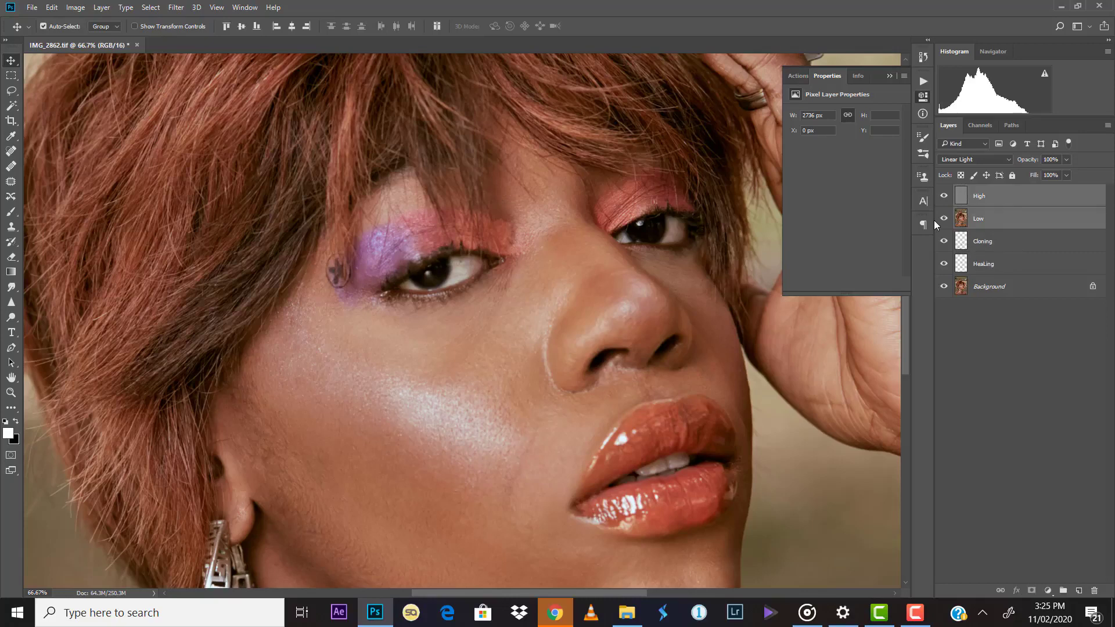
key("ctrl+g")
double_click(987, 192)
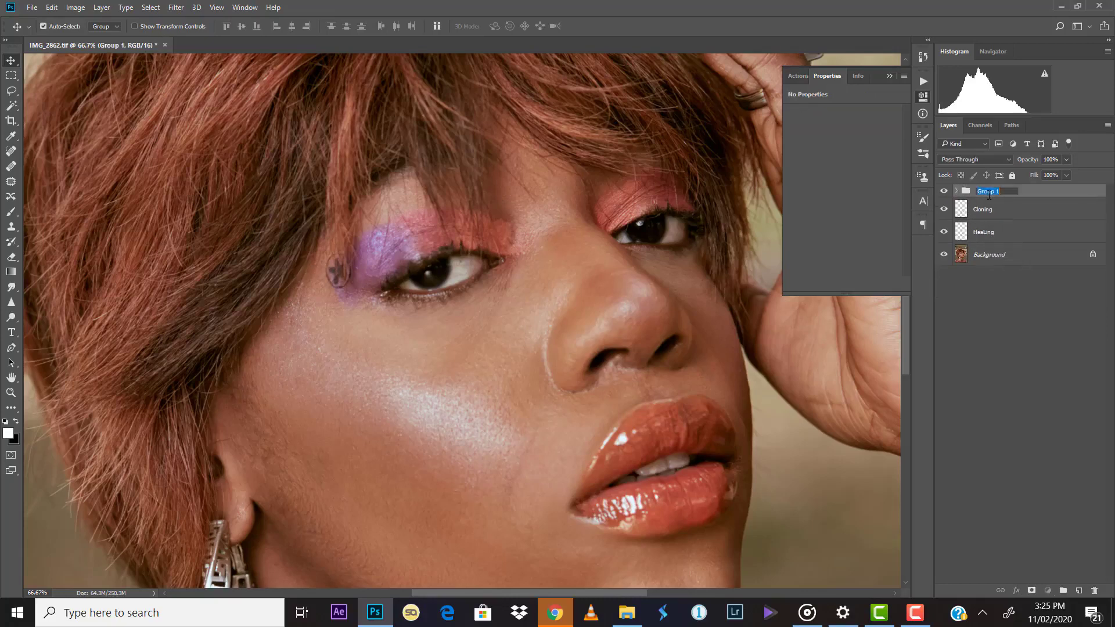
type("FS")
key("Return")
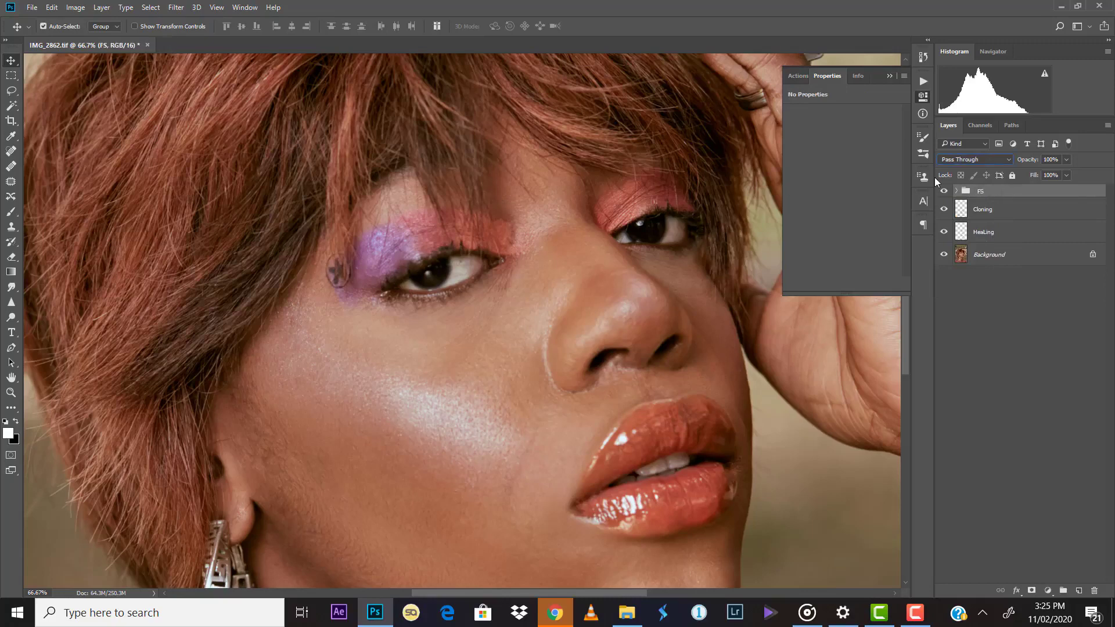
Expand the FS group and duplicate the Low layer inside it
left_click(957, 191)
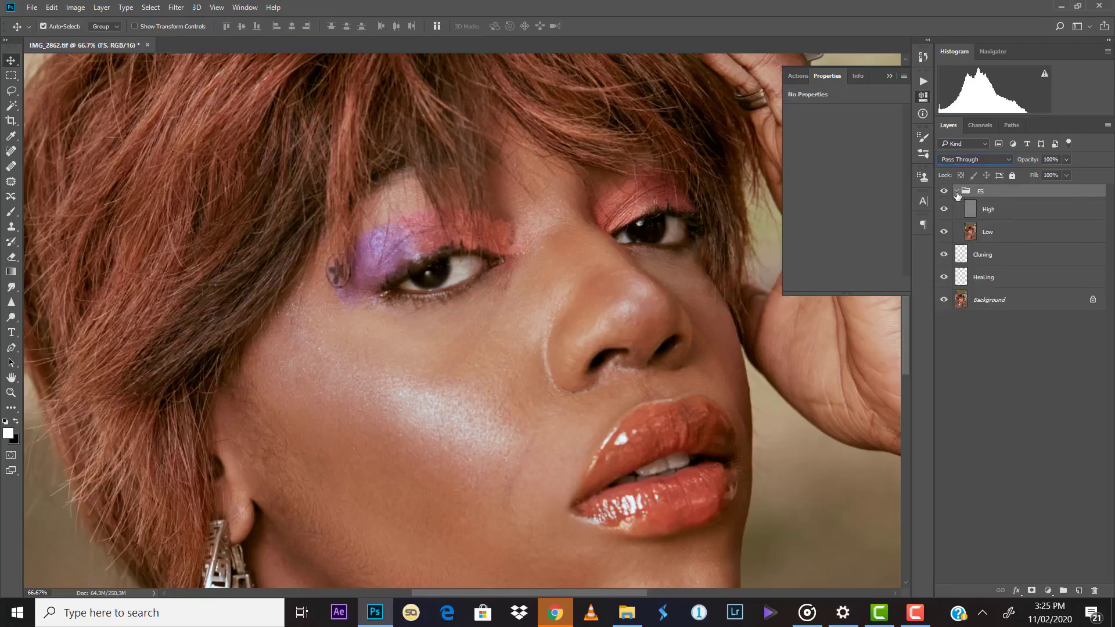
left_click(1003, 212)
left_click(1006, 233)
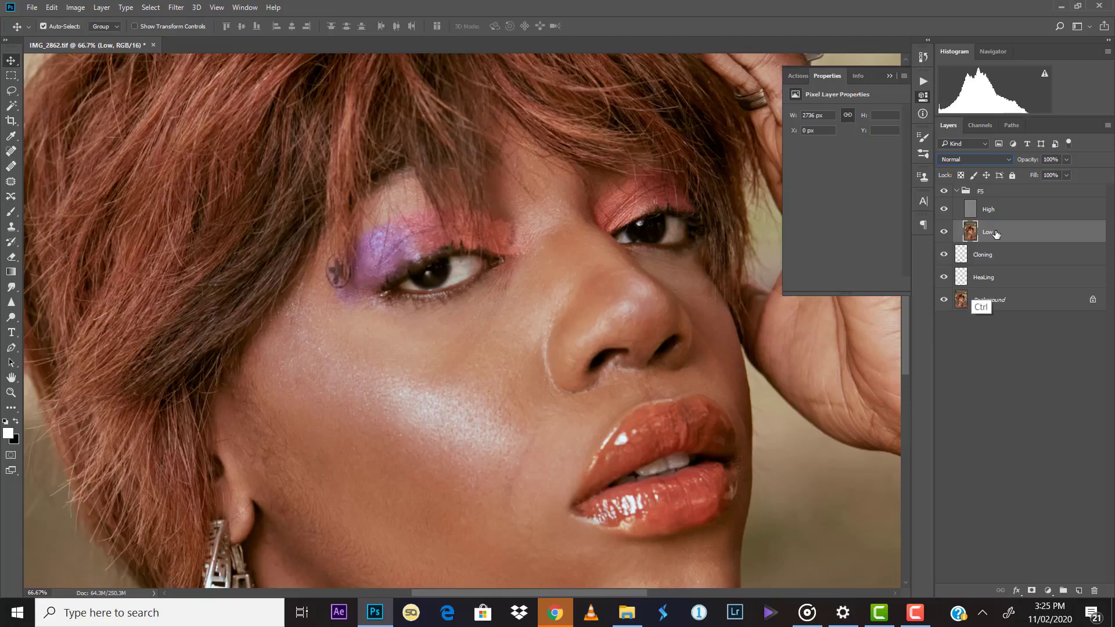
key("ctrl+j")
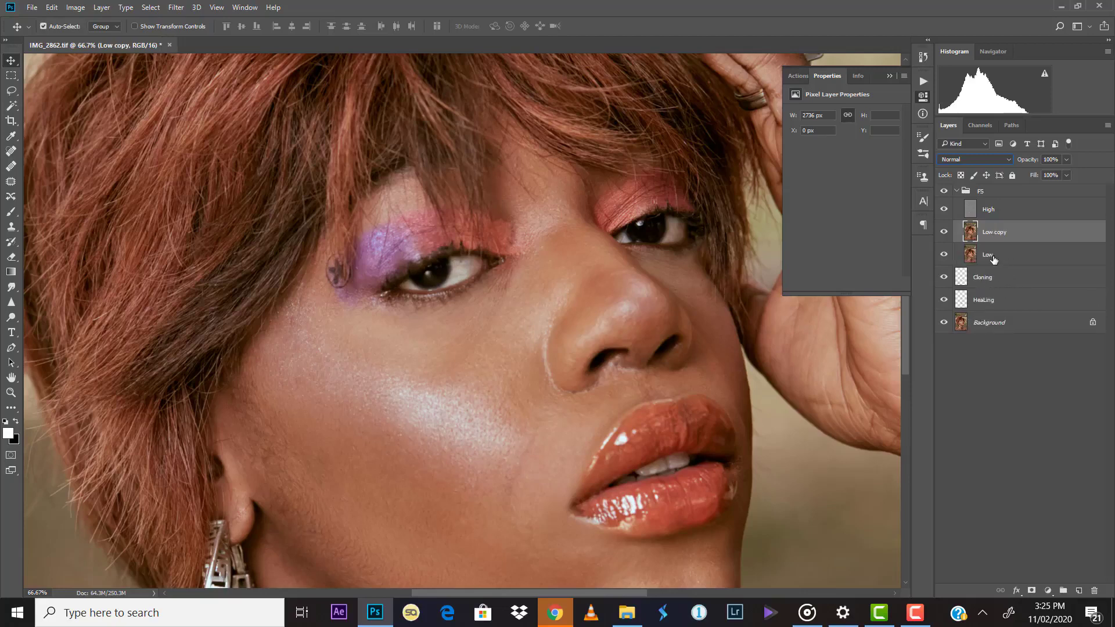
Clip the Low copy layer to the Low layer beneath it and make Low copy active
left_click(994, 256)
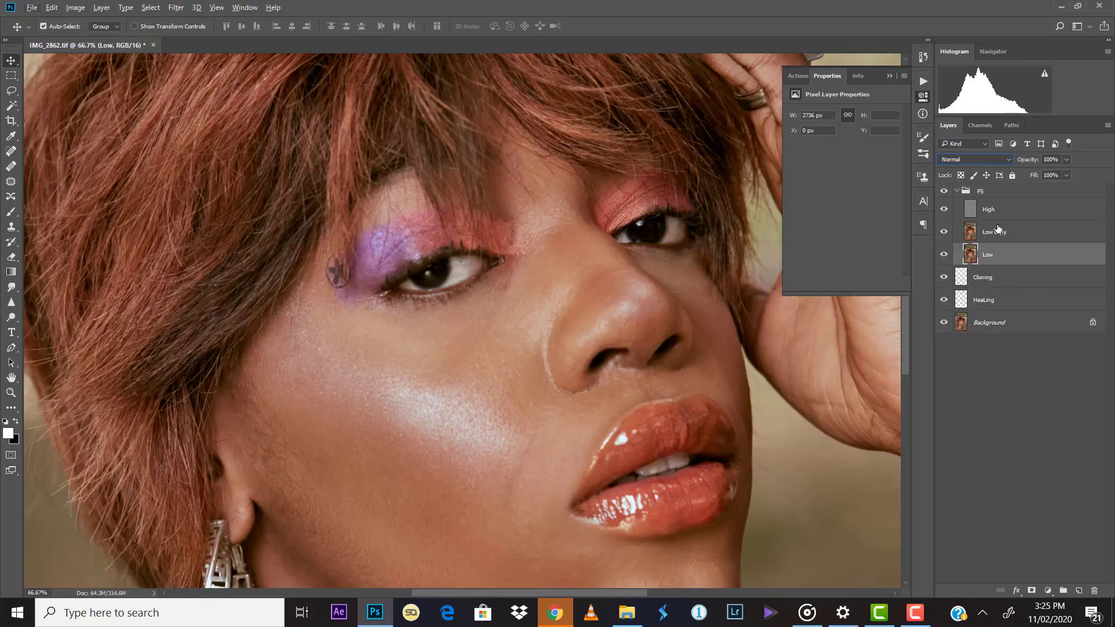
key("alt")
left_click(972, 242, "alt")
left_click(1017, 233)
left_click(995, 257)
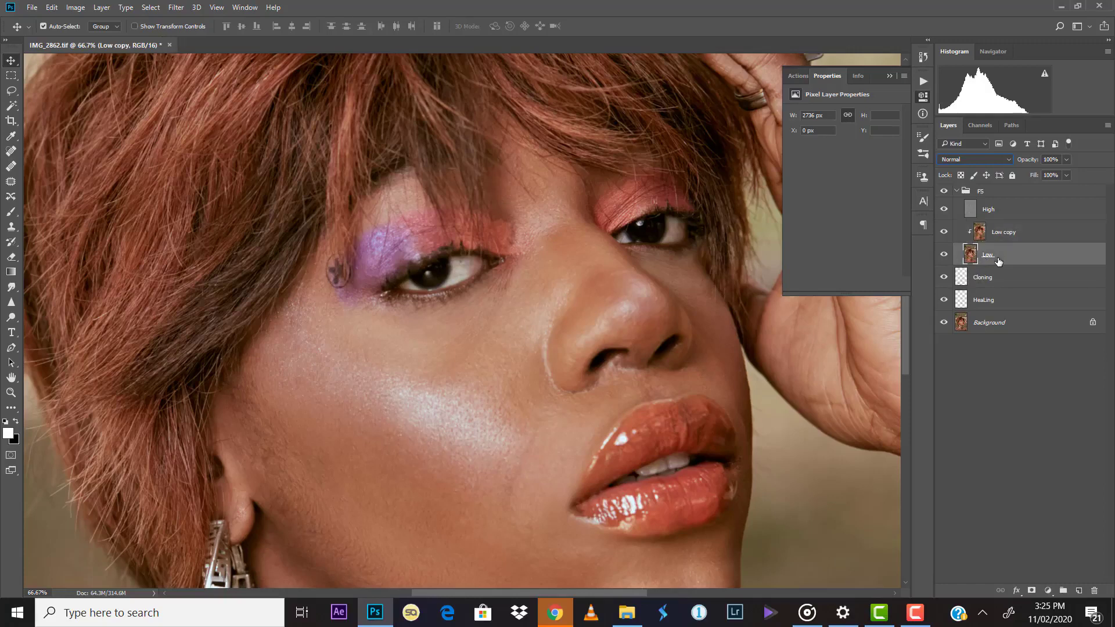
left_click(1006, 235)
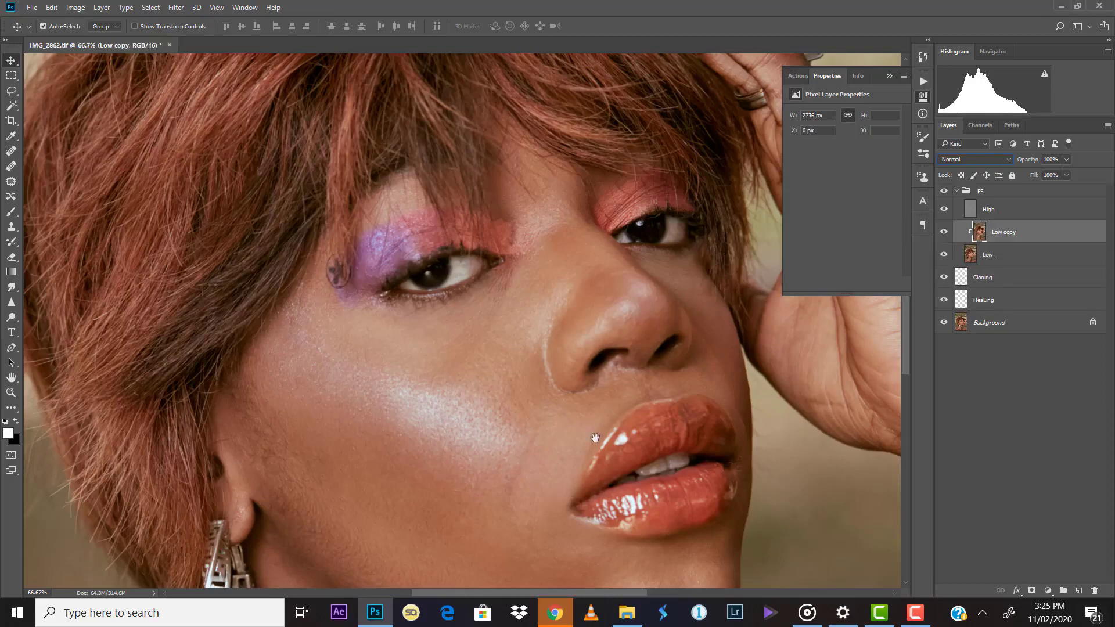
Draw a freehand lasso selection around the bright cheek highlight below the purple-shadowed eye
left_click_drag(595, 438, 628, 356)
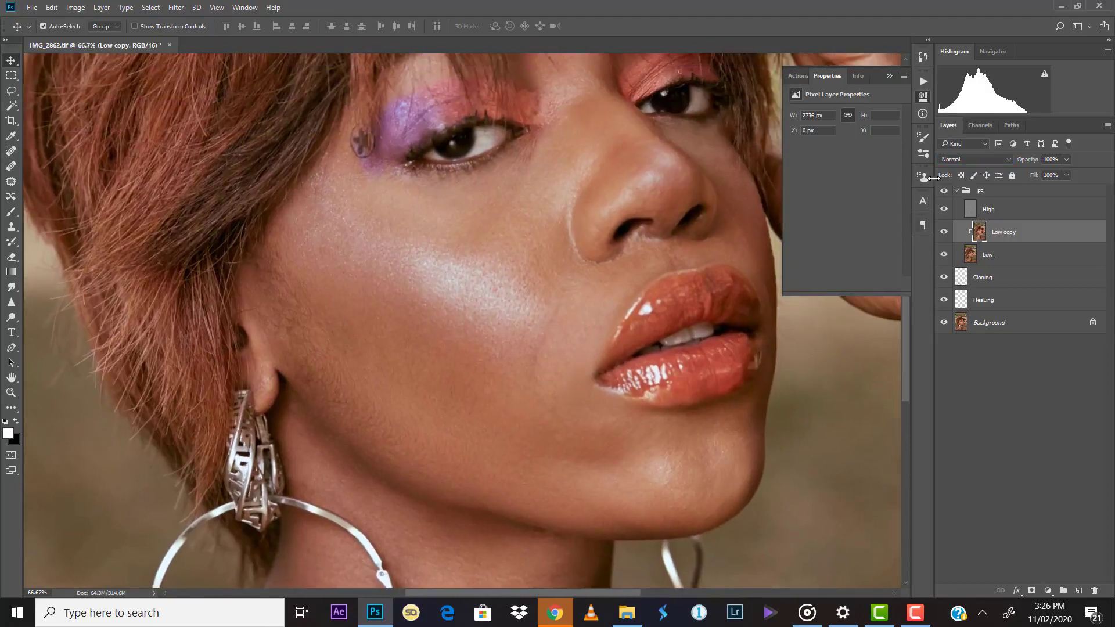
left_click_drag(437, 252, 418, 384)
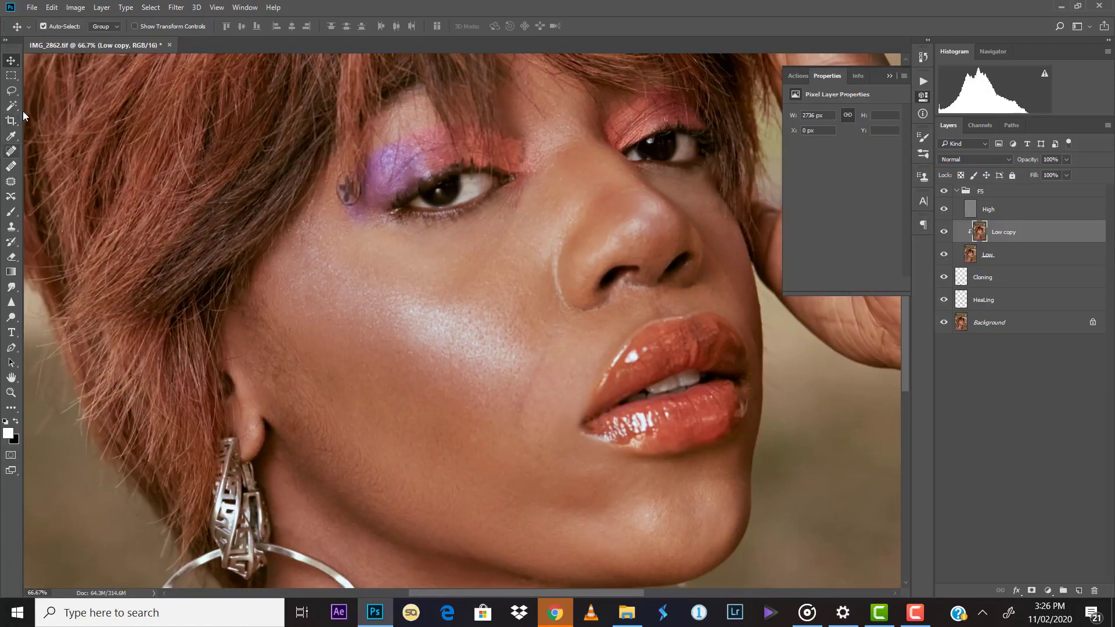
left_click(11, 90)
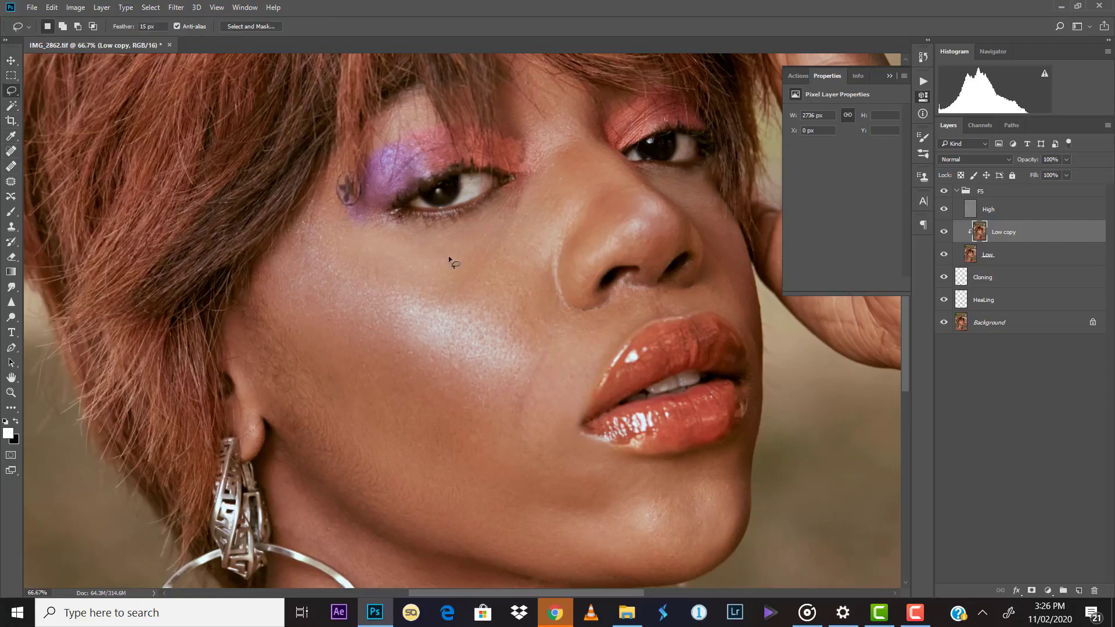
mouse_move(324, 219)
left_mouse_down()
mouse_move(377, 278)
mouse_move(467, 272)
mouse_move(526, 320)
mouse_move(495, 394)
mouse_move(441, 417)
mouse_move(337, 382)
mouse_move(291, 331)
mouse_move(323, 221)
left_mouse_up()
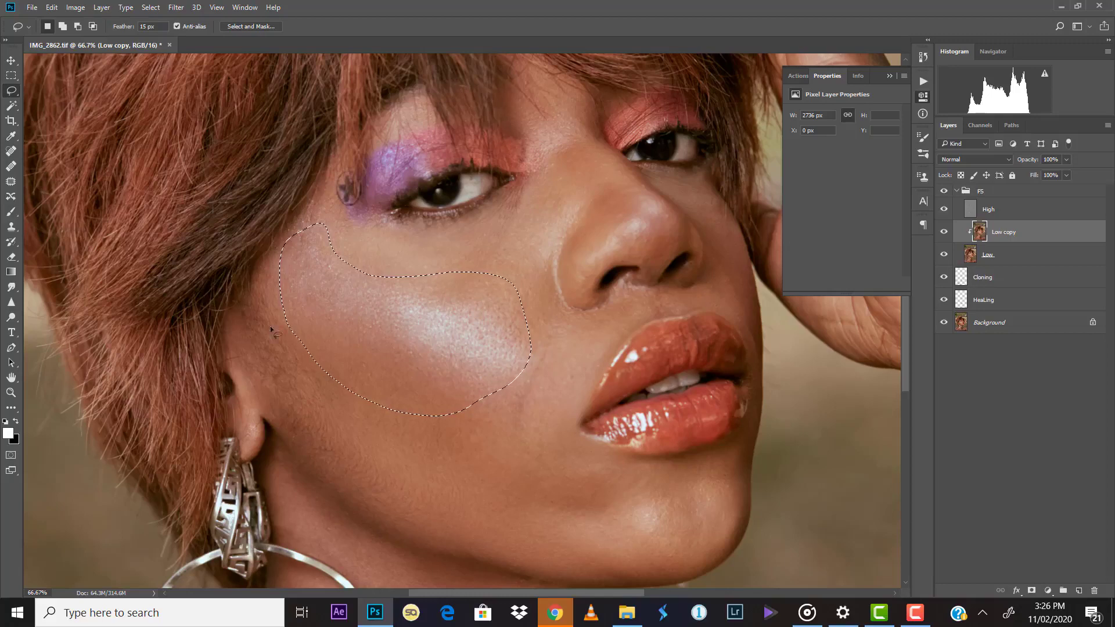
Apply a Gaussian Blur with a 20-pixel radius to the selected cheek highlight, and deselect it
left_click(177, 8)
mouse_move(192, 169)
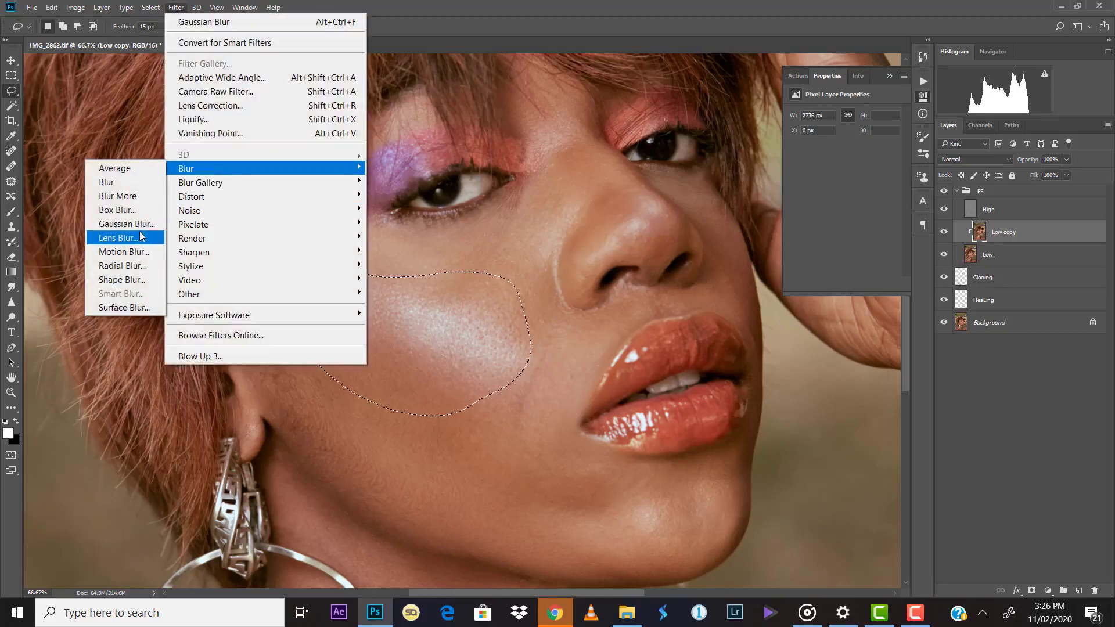
left_click(126, 224)
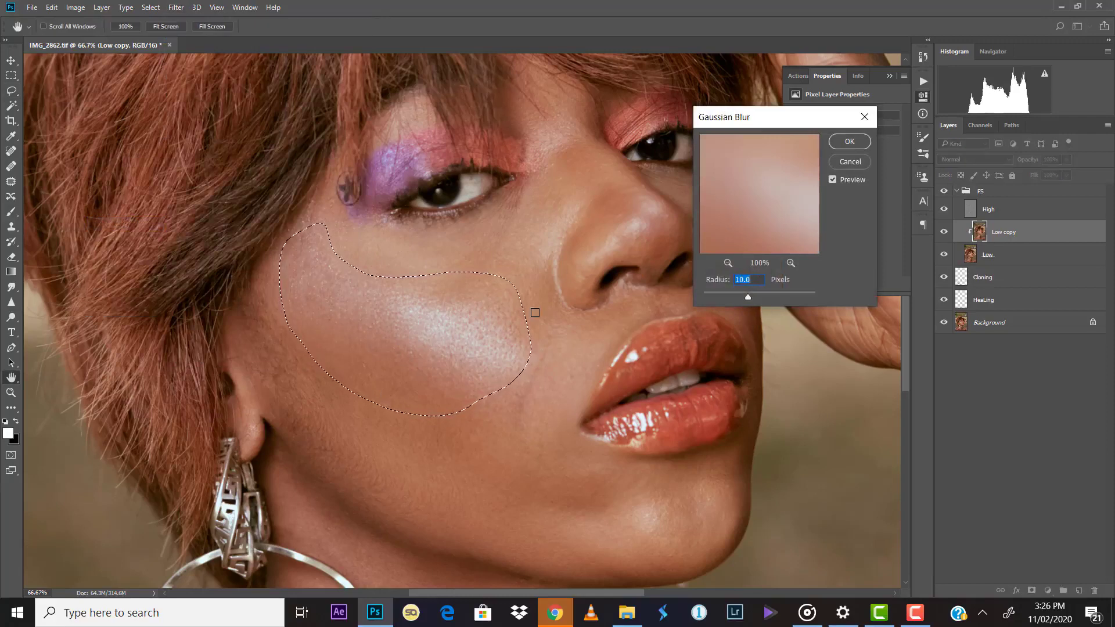
type("18")
key("BackSpace")
key("BackSpace")
type("2")
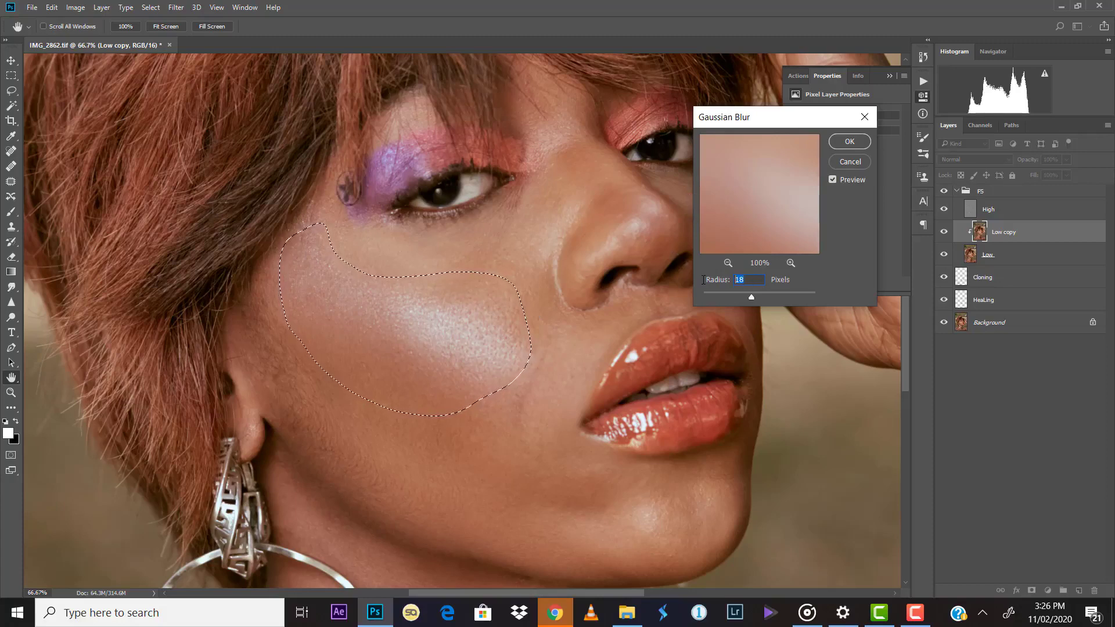
type("0")
left_click(850, 141)
key("ctrl+d")
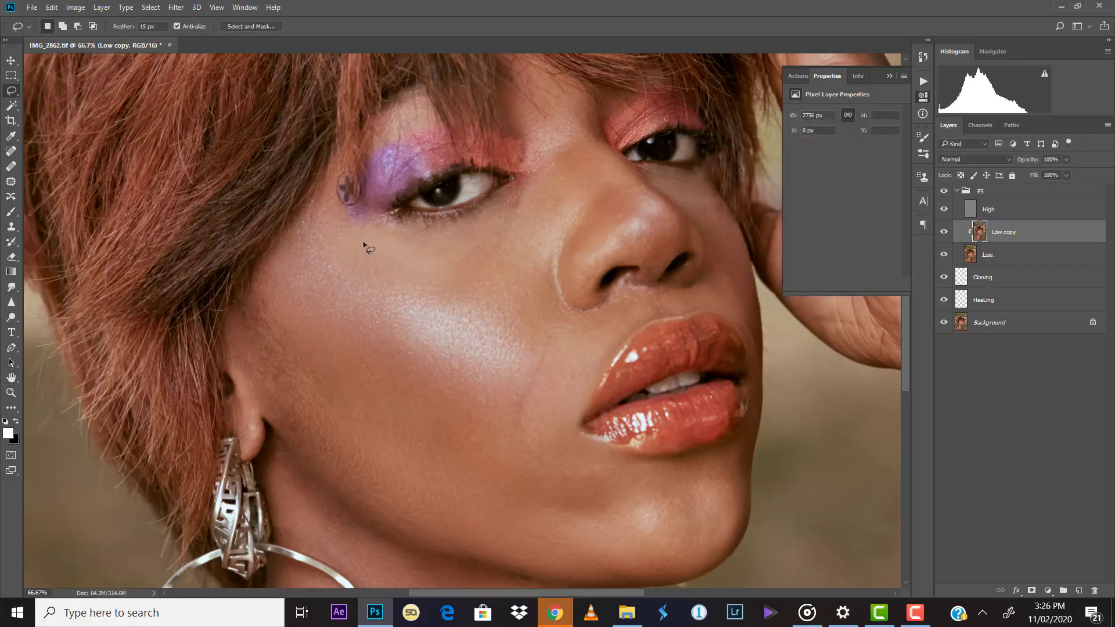
Lasso the under-eye area below the purple-shadowed eye and apply a 20-pixel Gaussian Blur to it
left_click_drag(376, 228, 469, 210)
mouse_move(525, 187)
left_mouse_down()
mouse_move(533, 251)
mouse_move(517, 306)
mouse_move(456, 323)
mouse_move(358, 272)
mouse_move(343, 227)
left_mouse_up()
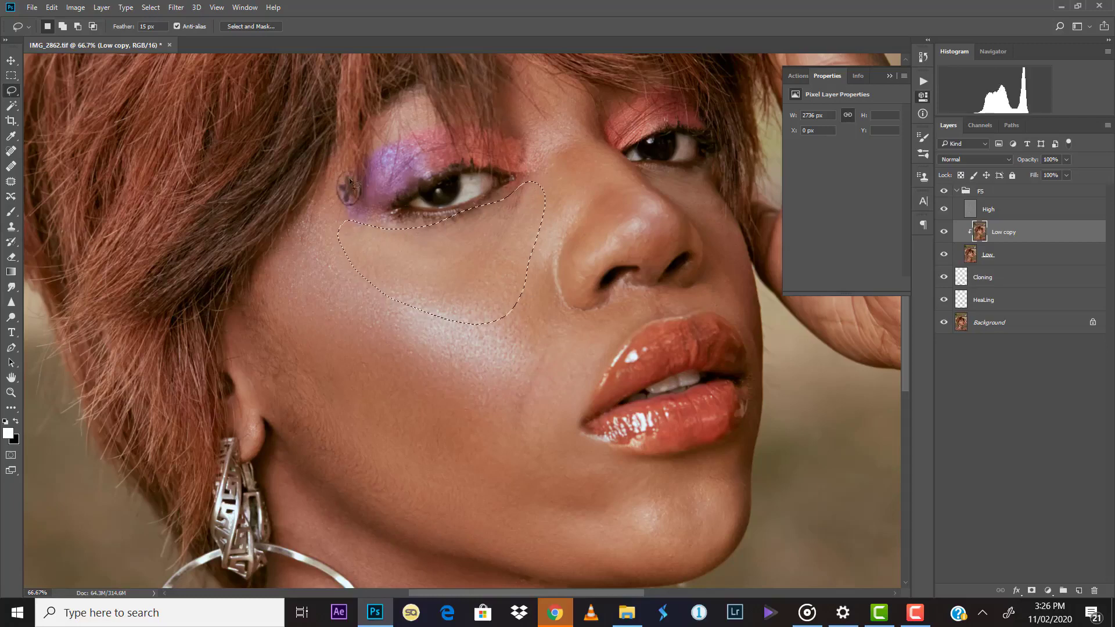
left_click(176, 7)
mouse_move(235, 171)
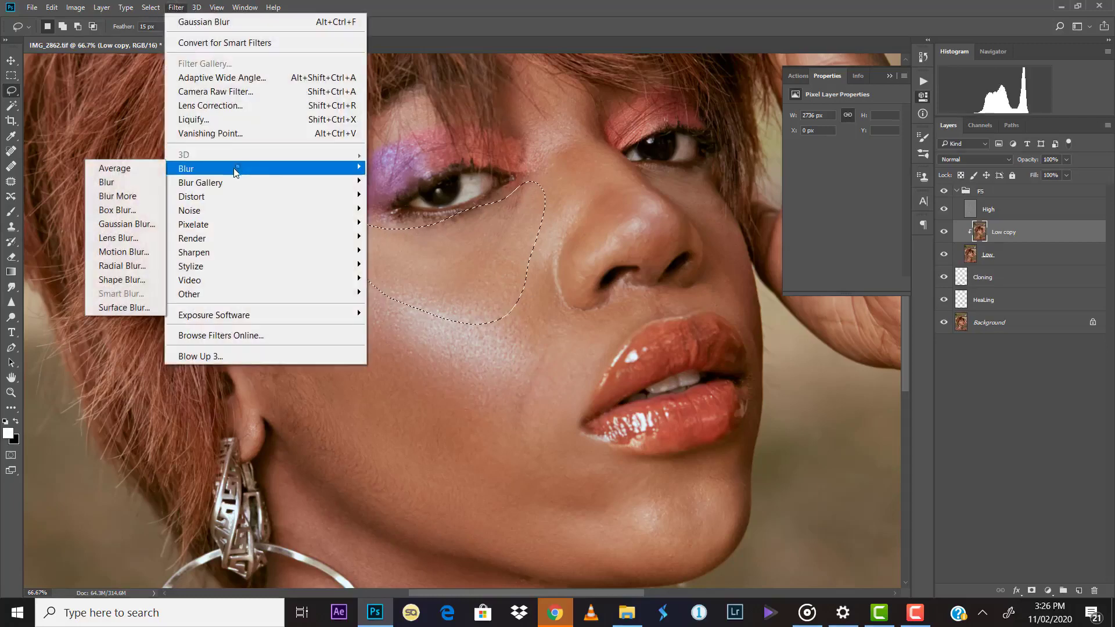
left_click(127, 223)
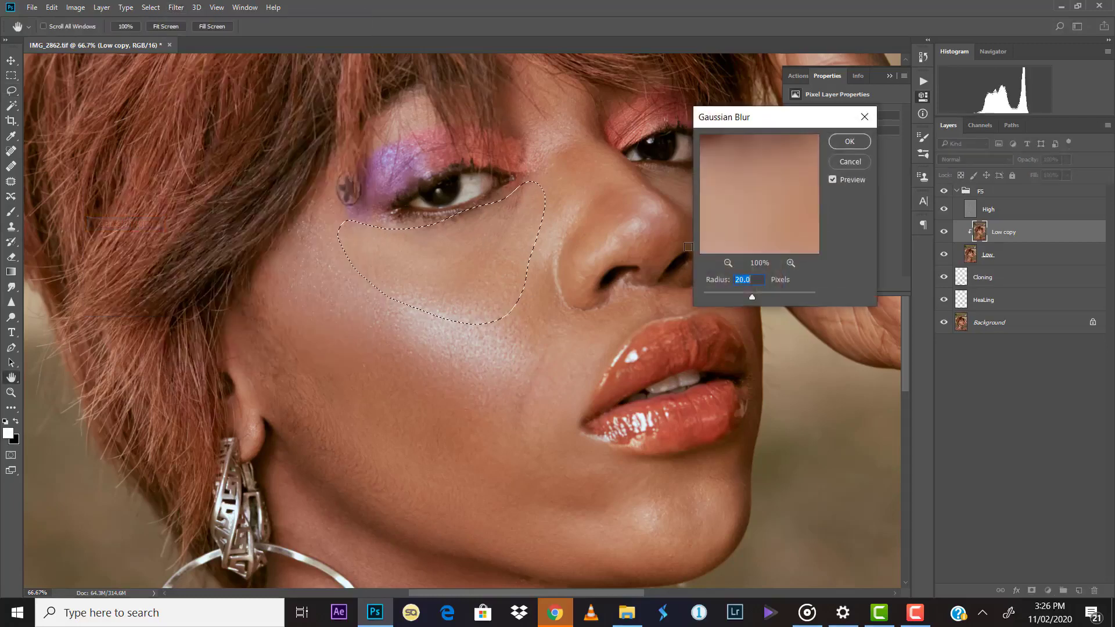
left_click(850, 141)
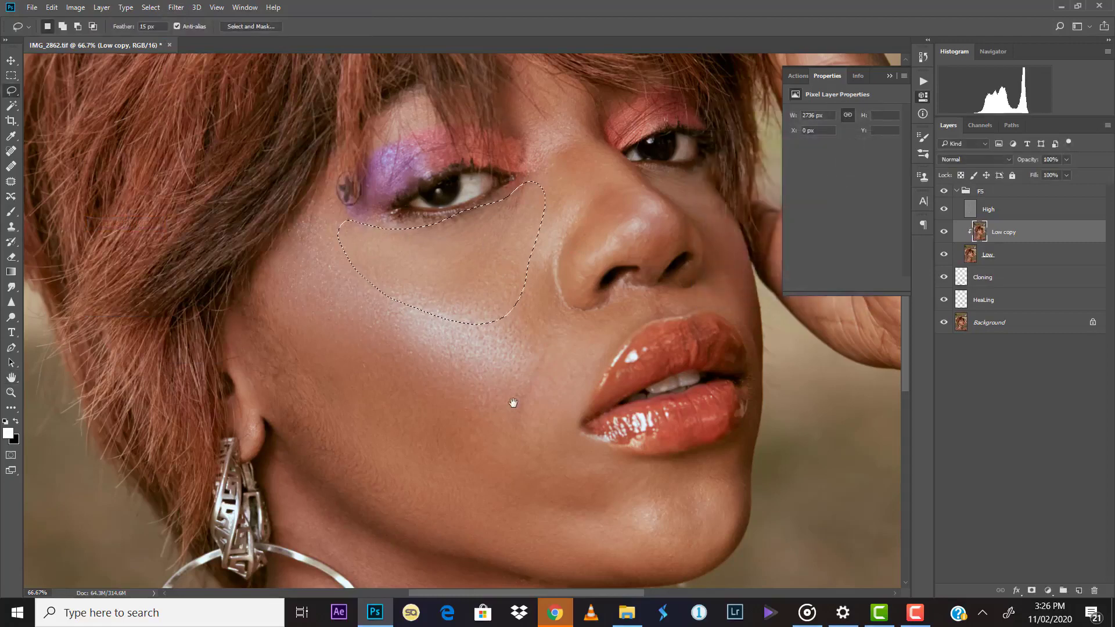
Lasso the lower cheek from beside the ear to the mouth corner, reapply the last Gaussian Blur and deselect
left_click_drag(513, 403, 516, 262)
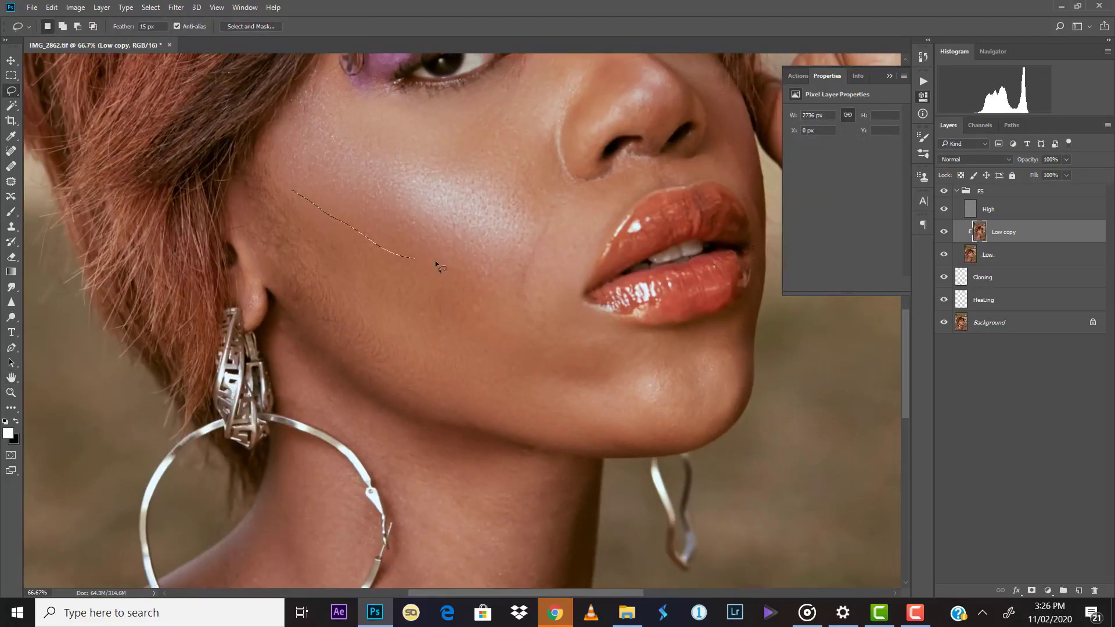
mouse_move(437, 264)
left_mouse_down()
mouse_move(552, 287)
mouse_move(610, 369)
mouse_move(429, 346)
mouse_move(280, 238)
mouse_move(286, 194)
left_mouse_up()
left_click(186, 12)
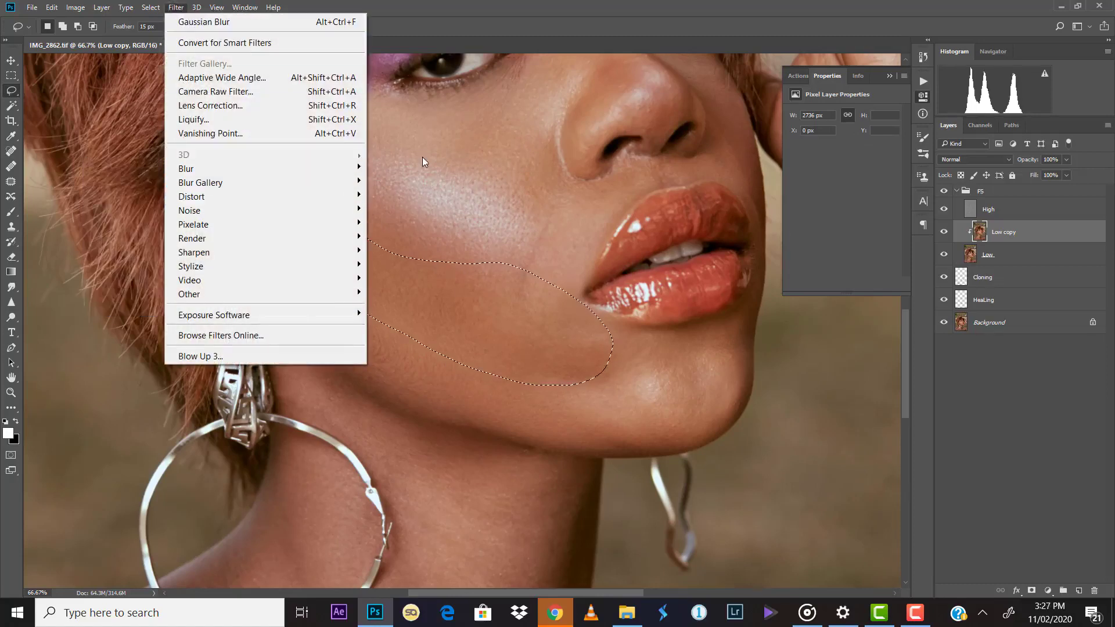
left_click(273, 23)
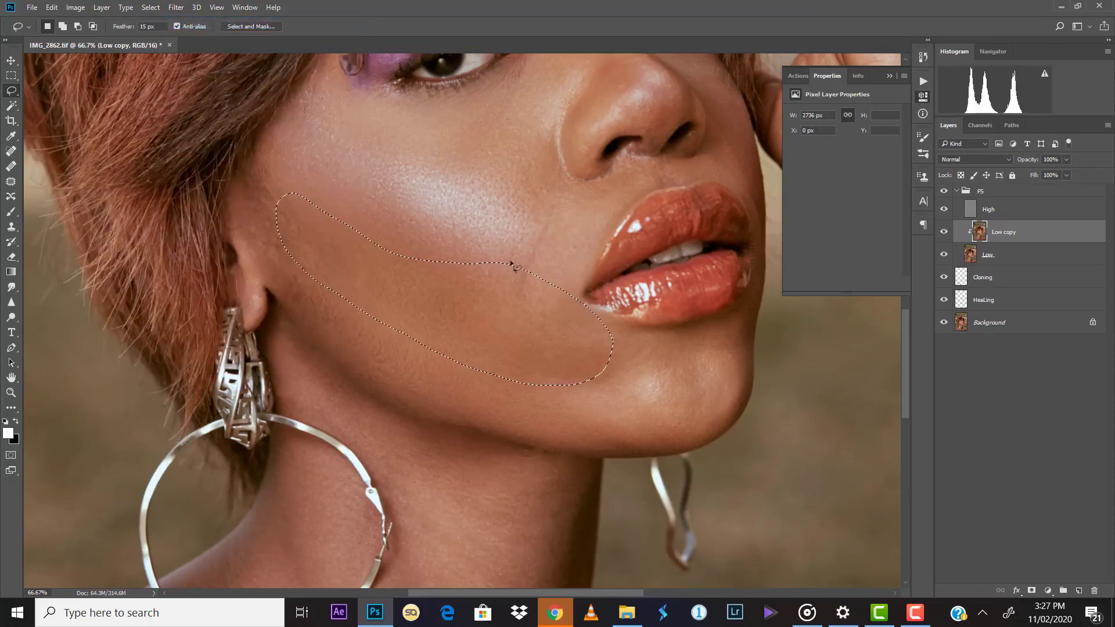
key("ctrl+d")
Lasso a strip of skin along the jaw below the ear, repeat the Gaussian Blur on it and deselect
left_click_drag(484, 380, 483, 282)
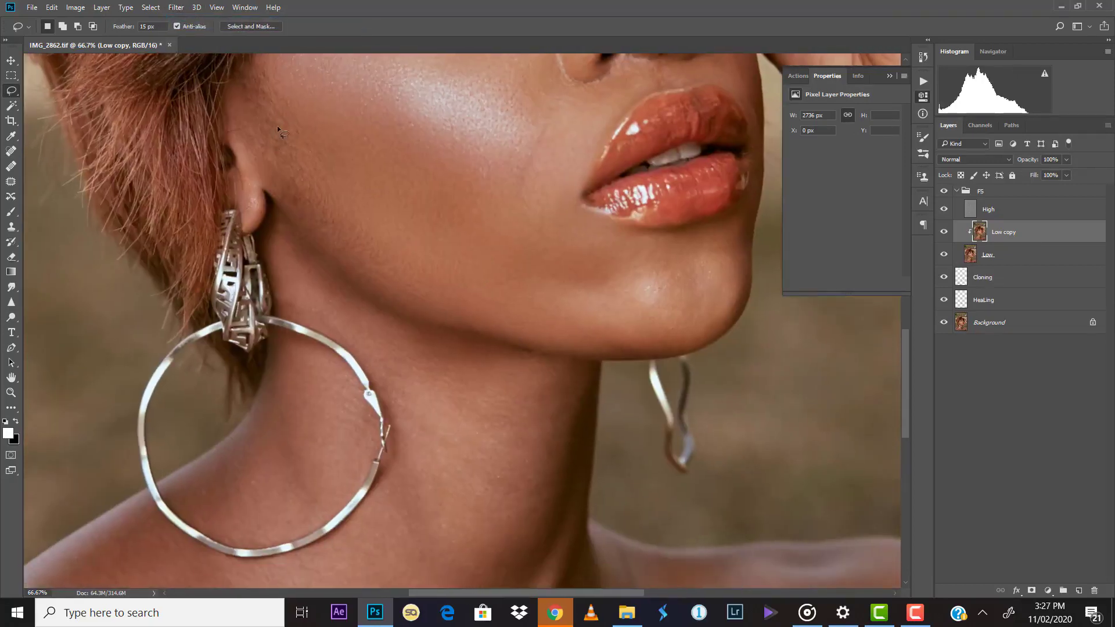
mouse_move(278, 126)
left_mouse_down()
mouse_move(291, 152)
mouse_move(369, 216)
mouse_move(472, 242)
mouse_move(532, 309)
mouse_move(476, 331)
mouse_move(388, 305)
mouse_move(295, 219)
left_mouse_up()
left_click_drag(278, 126, 278, 128)
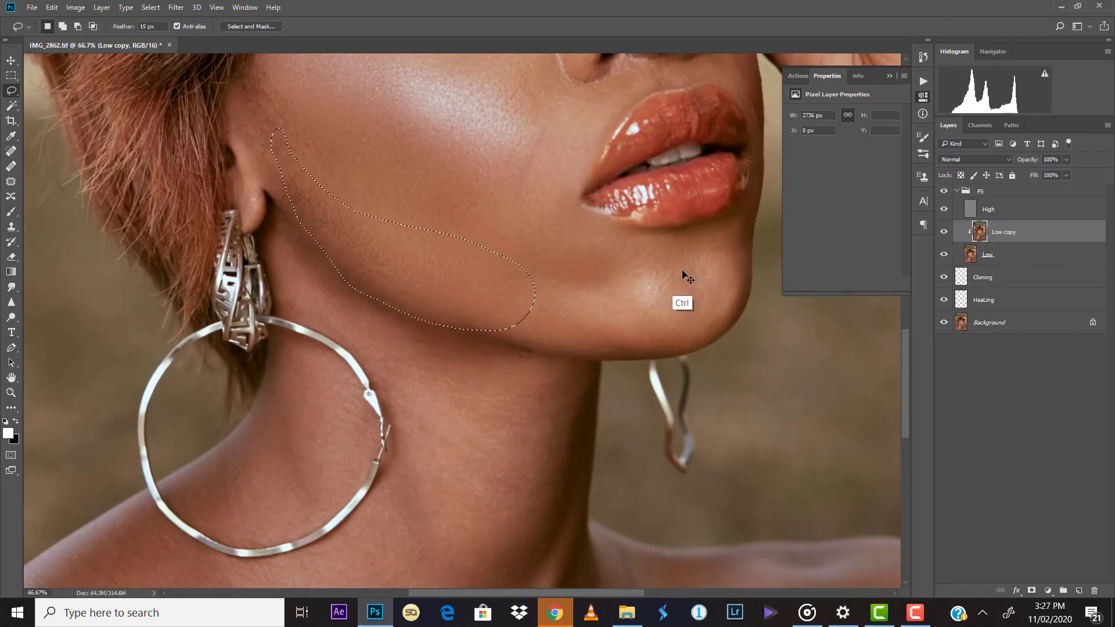
left_click(602, 282)
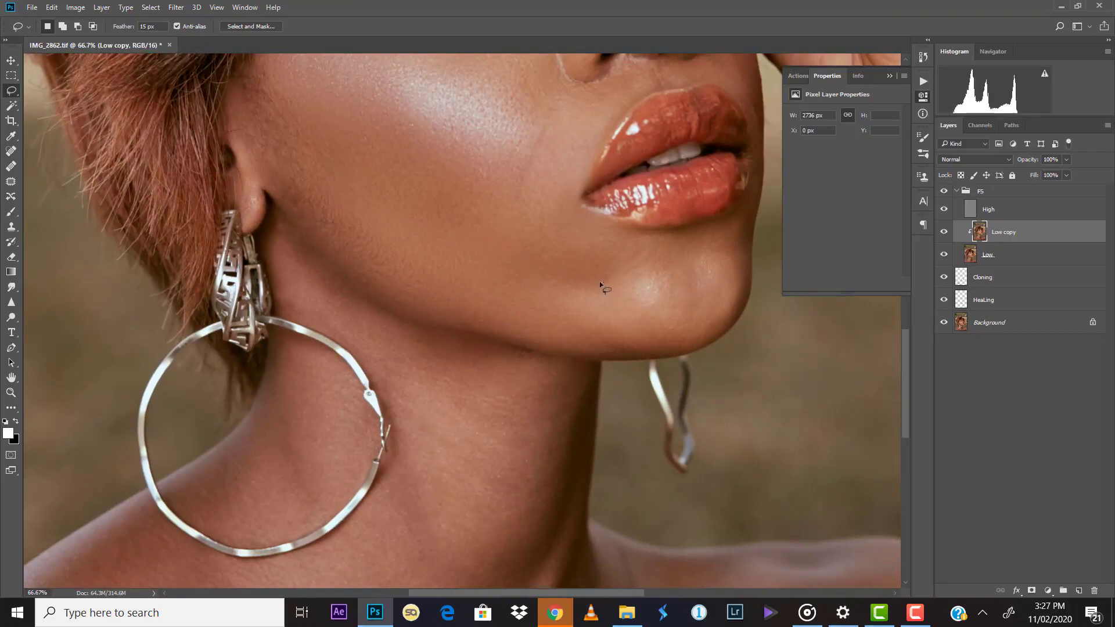
Lasso the chin below the lower lip, repeat the Gaussian Blur on it and deselect
left_click(556, 233)
left_click_drag(602, 237, 716, 227)
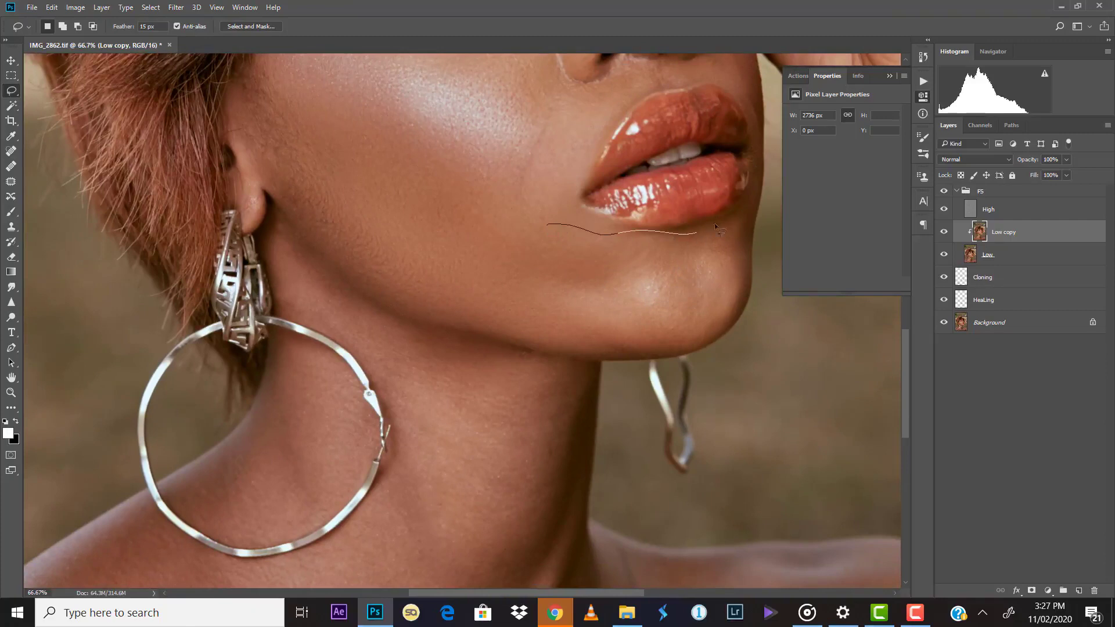
mouse_move(675, 344)
left_mouse_down()
mouse_move(608, 339)
mouse_move(548, 306)
mouse_move(547, 226)
left_mouse_up()
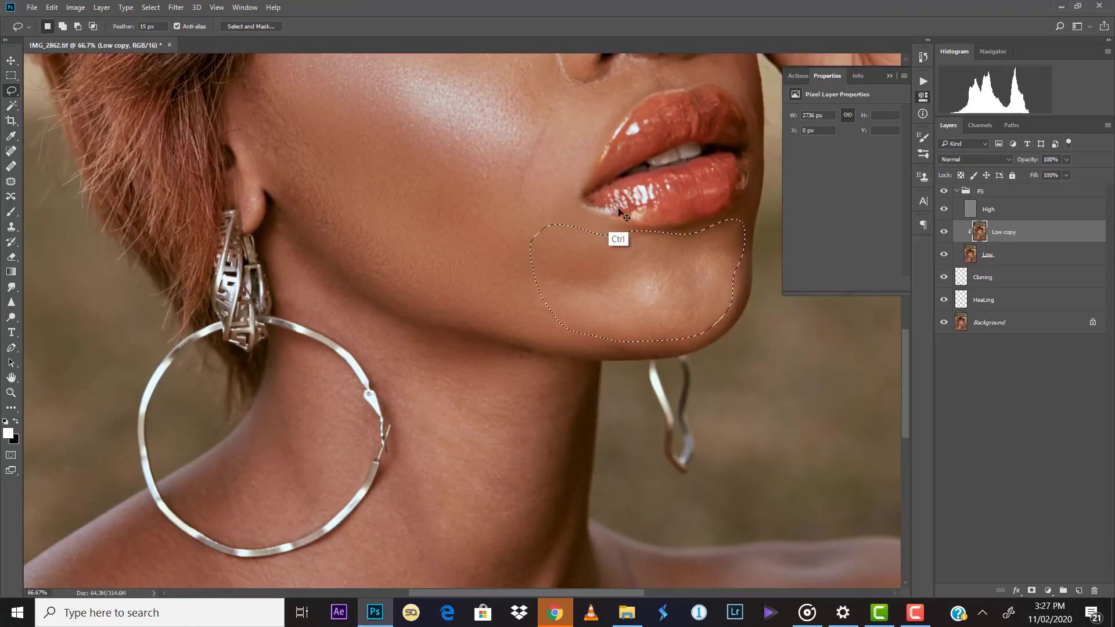
key("ctrl+alt+f")
left_click(597, 188)
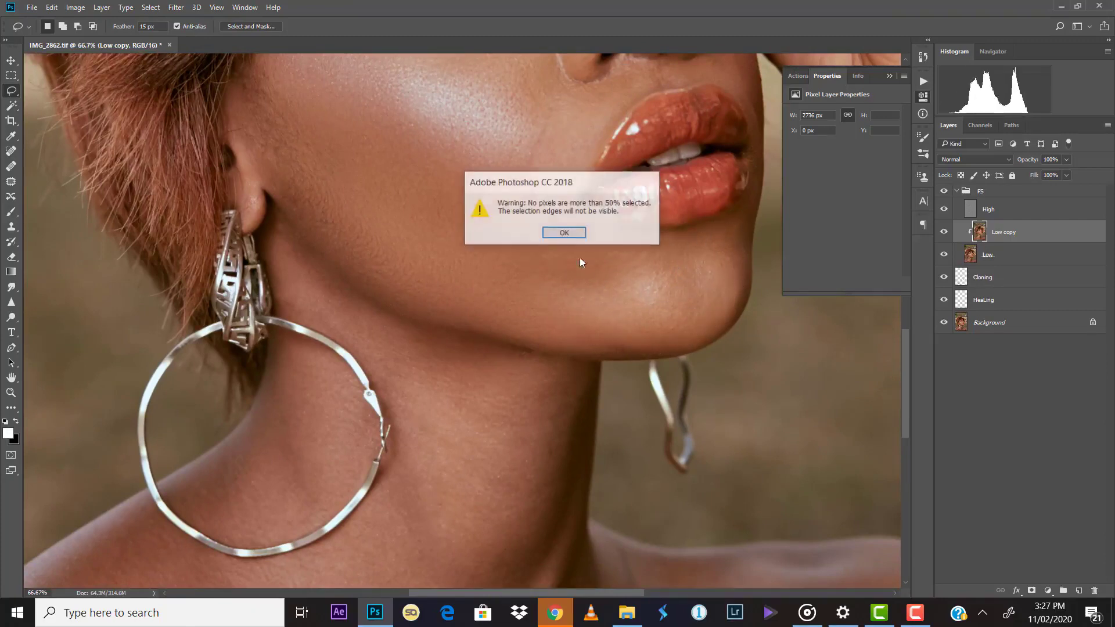
left_click(557, 230)
Lasso and blur the skin between nose and mouth corner, and the patch between the eyebrows, repeating the last Gaussian Blur
left_click_drag(551, 284, 488, 457)
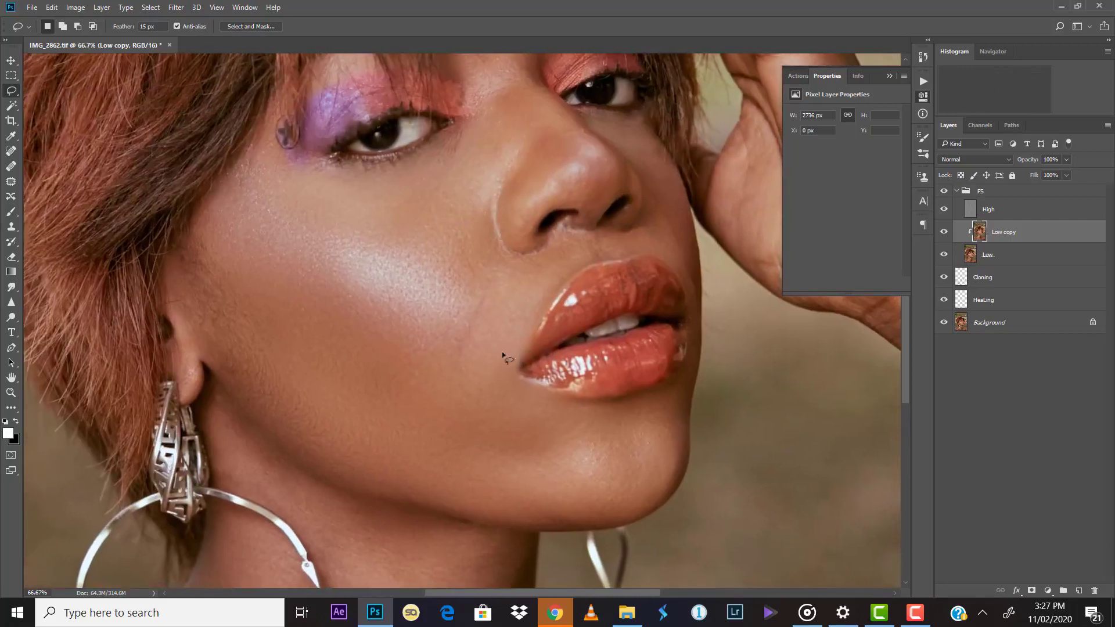
mouse_move(450, 357)
left_mouse_down()
mouse_move(510, 266)
mouse_move(567, 234)
mouse_move(590, 241)
mouse_move(536, 311)
mouse_move(502, 388)
mouse_move(441, 360)
left_mouse_up()
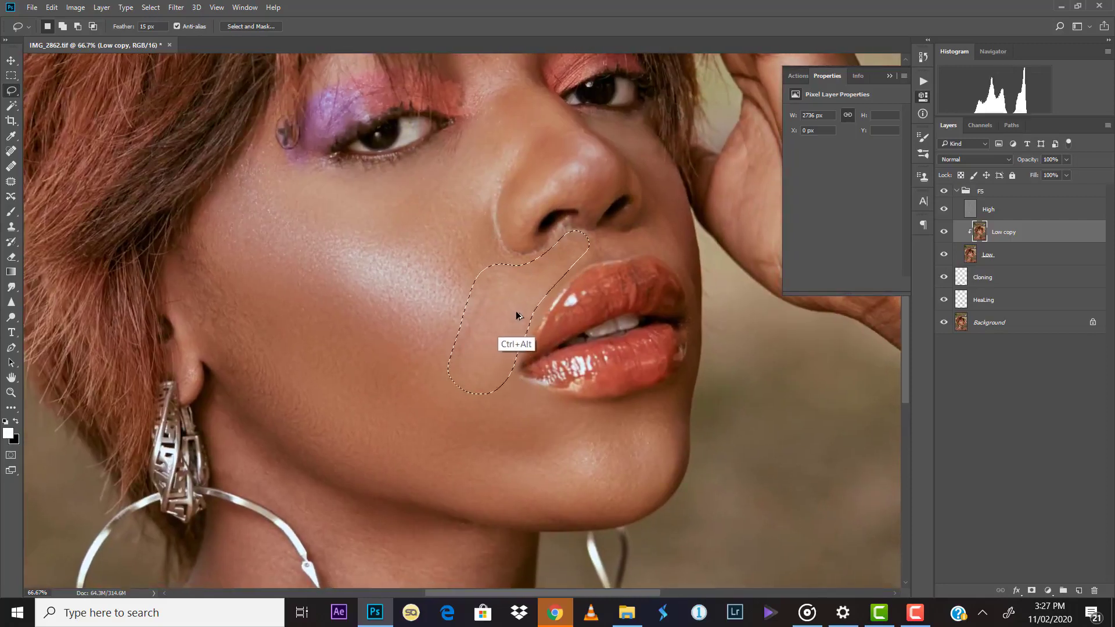
left_click_drag(488, 229, 460, 416)
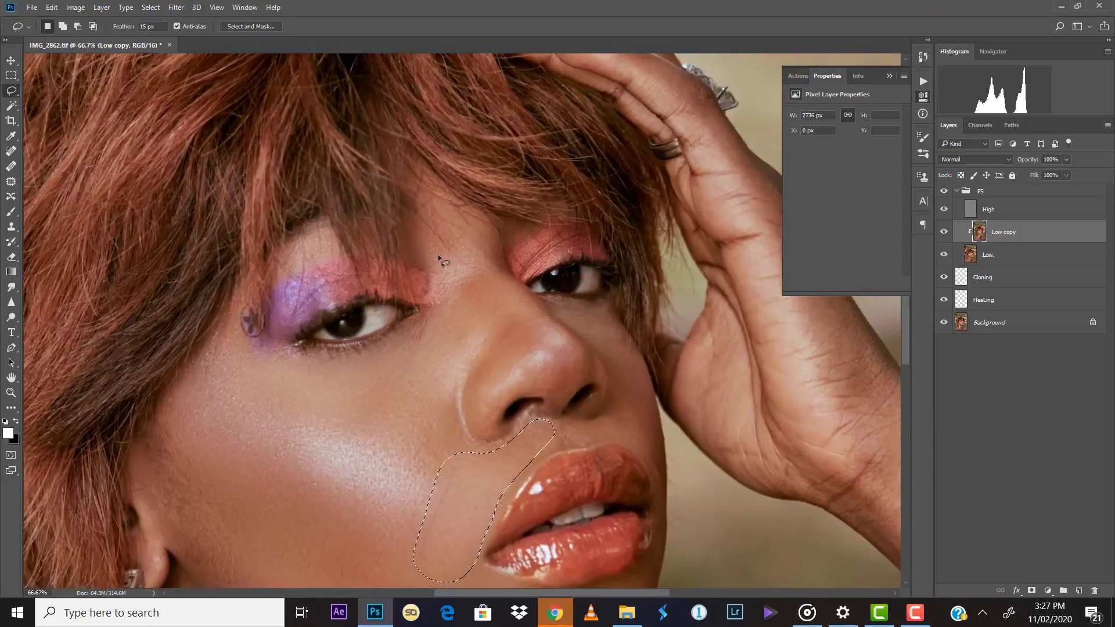
left_click_drag(437, 255, 439, 210)
mouse_move(495, 271)
left_mouse_down()
mouse_move(460, 284)
mouse_move(433, 273)
left_mouse_up()
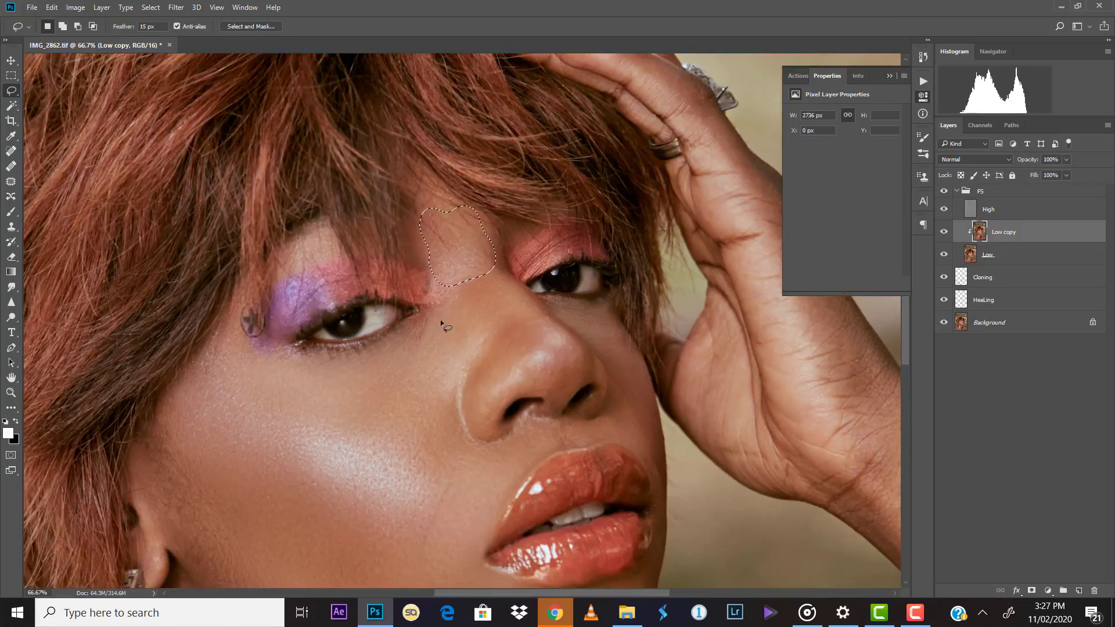
Smooth the nose by repeating the Gaussian Blur on lassoed patches along the side of the bridge, the tip and around the nostrils
mouse_move(444, 324)
left_mouse_down()
mouse_move(454, 298)
mouse_move(492, 290)
mouse_move(527, 333)
mouse_move(480, 369)
mouse_move(437, 332)
left_mouse_up()
left_click(564, 233)
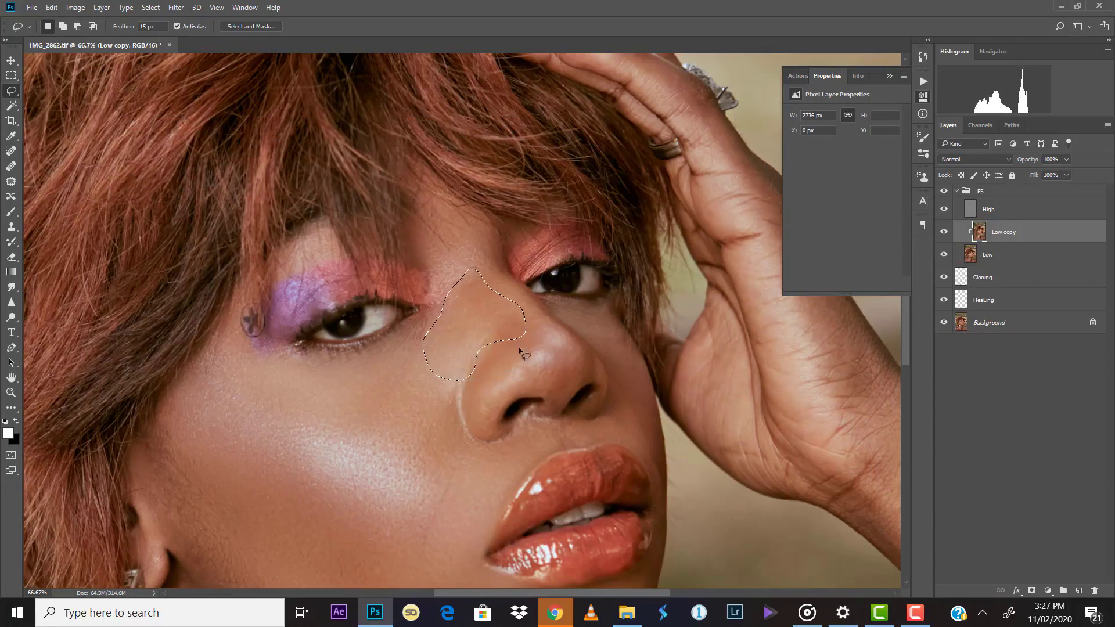
left_click_drag(512, 352, 546, 337)
mouse_move(572, 395)
left_mouse_down()
mouse_move(543, 385)
mouse_move(492, 415)
mouse_move(526, 354)
left_mouse_up()
left_click(496, 402)
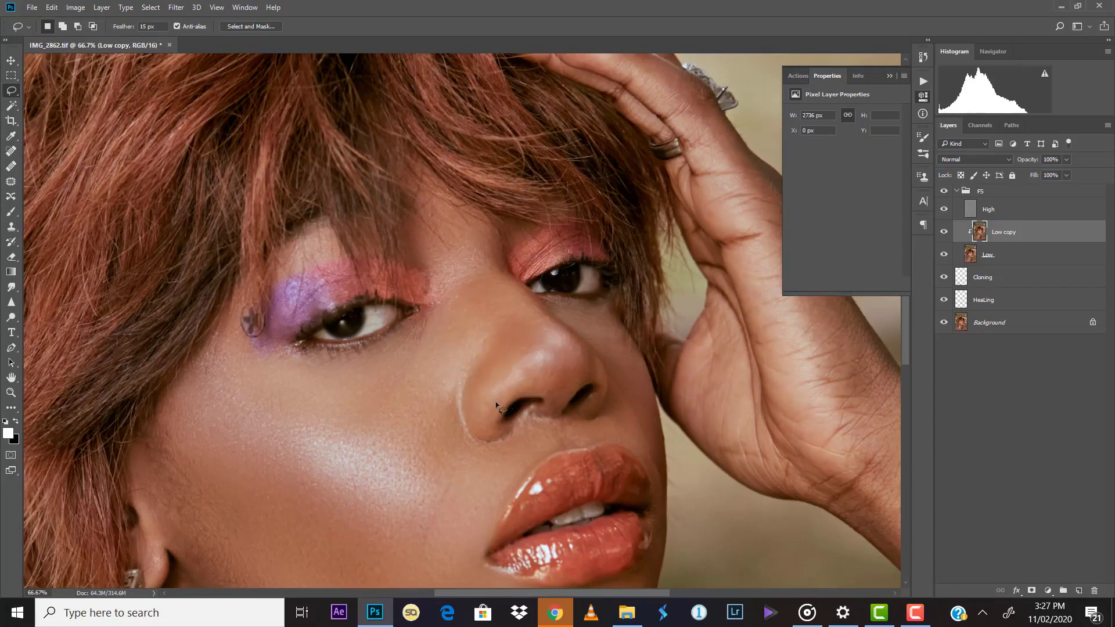
mouse_move(486, 409)
left_mouse_down()
mouse_move(550, 348)
mouse_move(567, 343)
mouse_move(591, 368)
mouse_move(561, 408)
mouse_move(547, 403)
mouse_move(550, 378)
mouse_move(506, 399)
mouse_move(475, 427)
left_mouse_up()
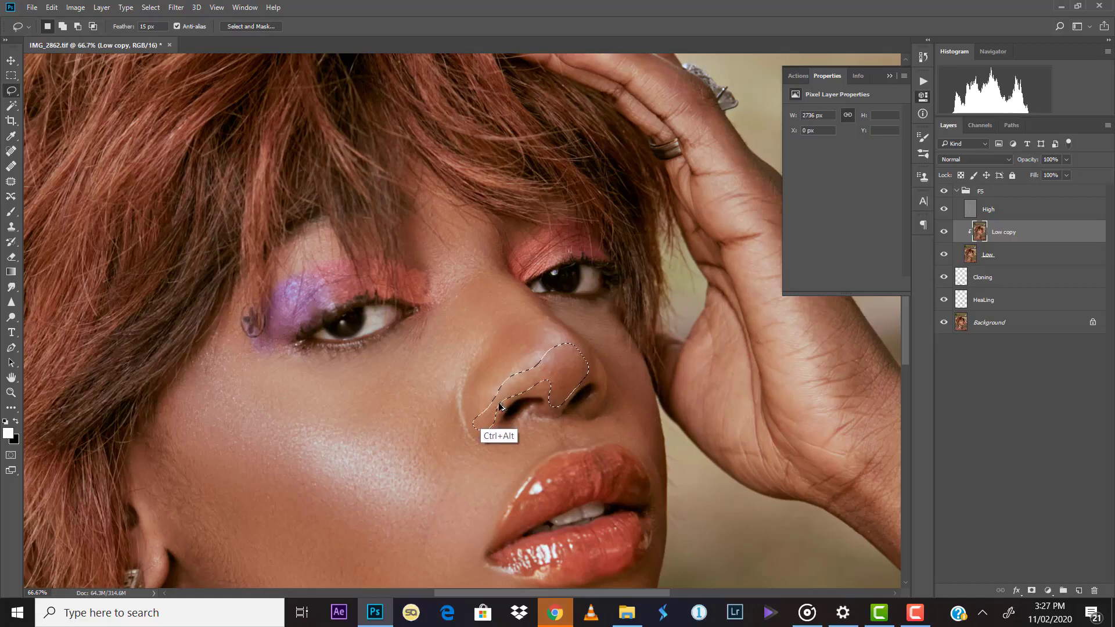
left_click(506, 369)
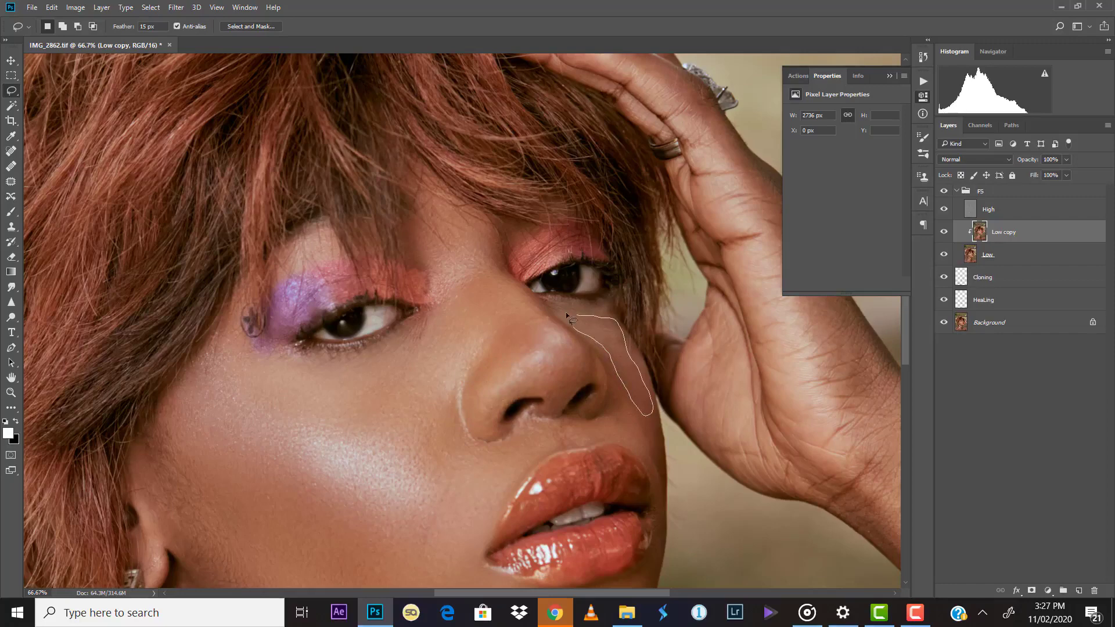
Lasso and blur the narrow strip of cheek below the far eye, clear the selection and make the FS group active
left_click_drag(566, 317, 572, 318)
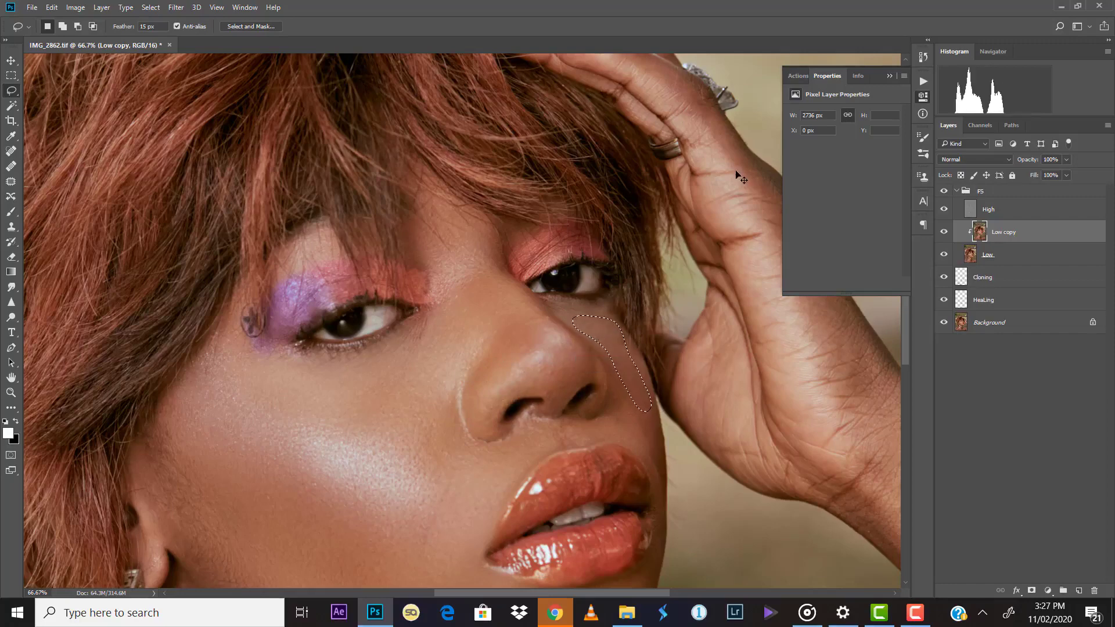
key("ctrl+0")
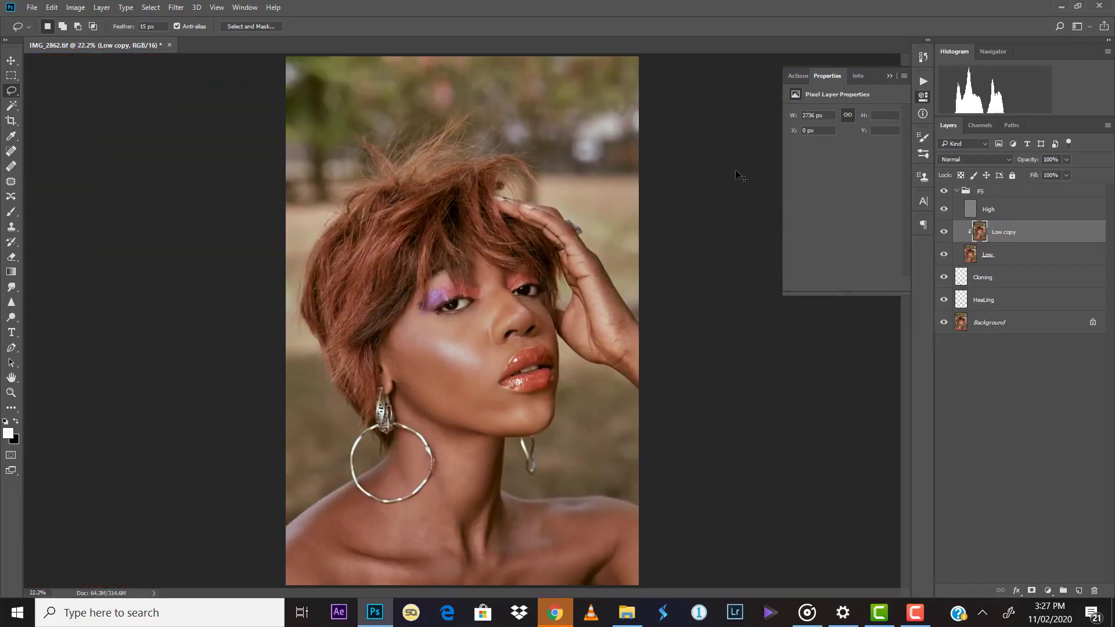
key("ctrl+plus")
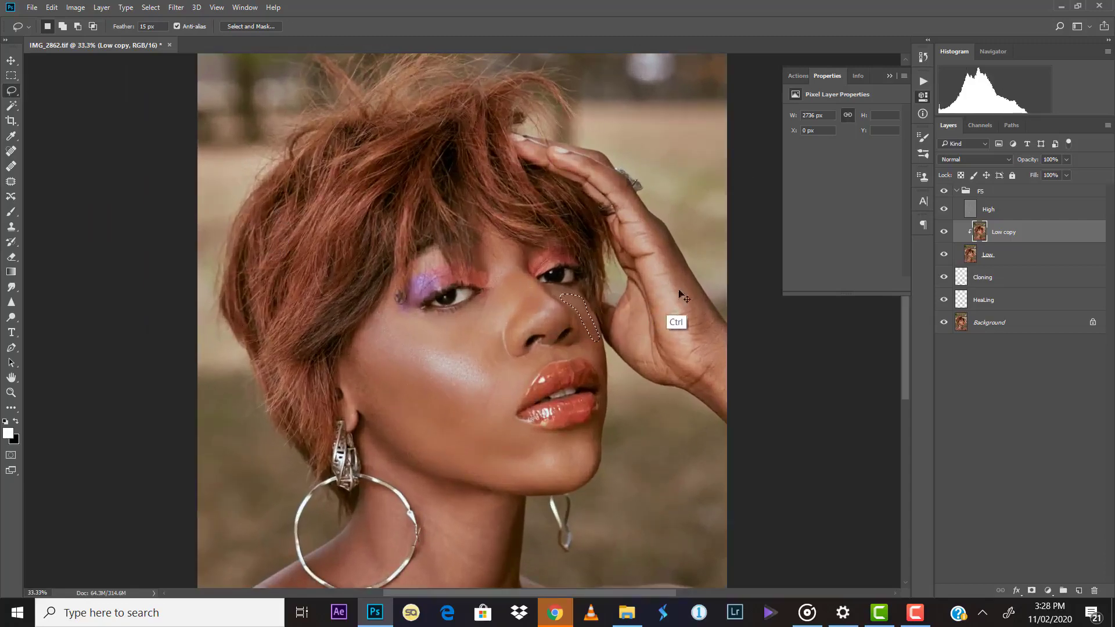
key("ctrl+z")
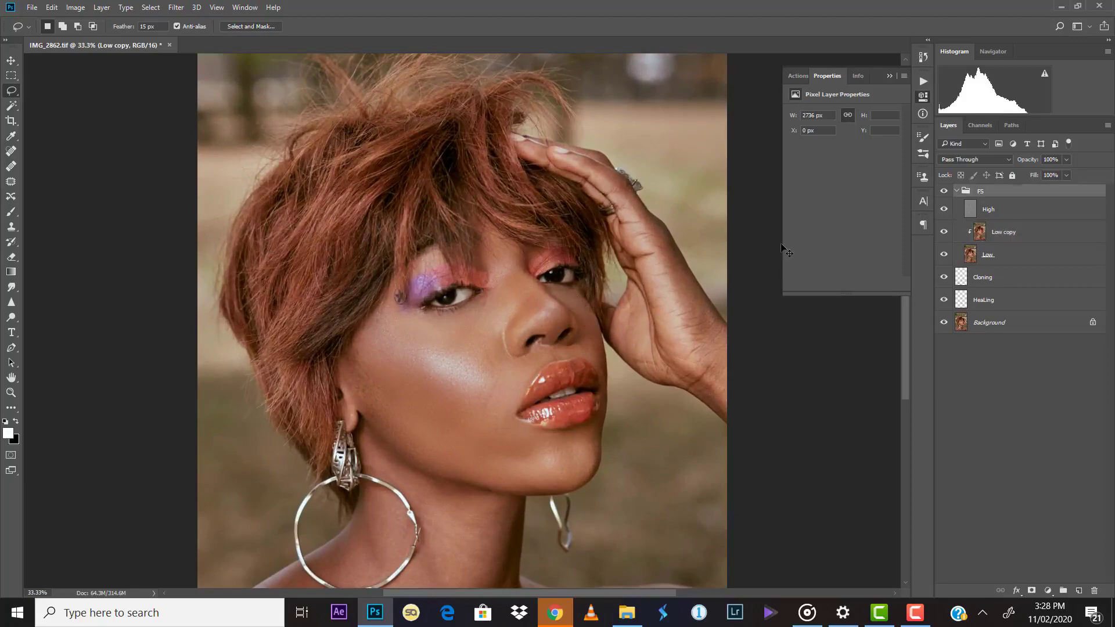
key("ctrl+plus")
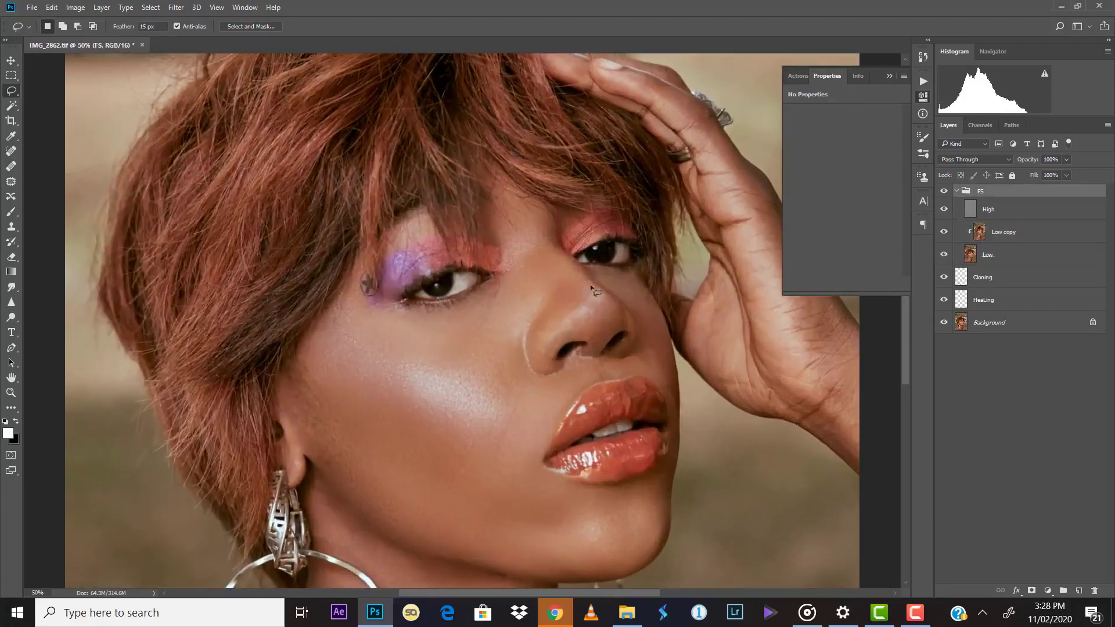
mouse_move(560, 470)
left_mouse_down()
mouse_move(427, 232)
mouse_move(359, 177)
left_mouse_up()
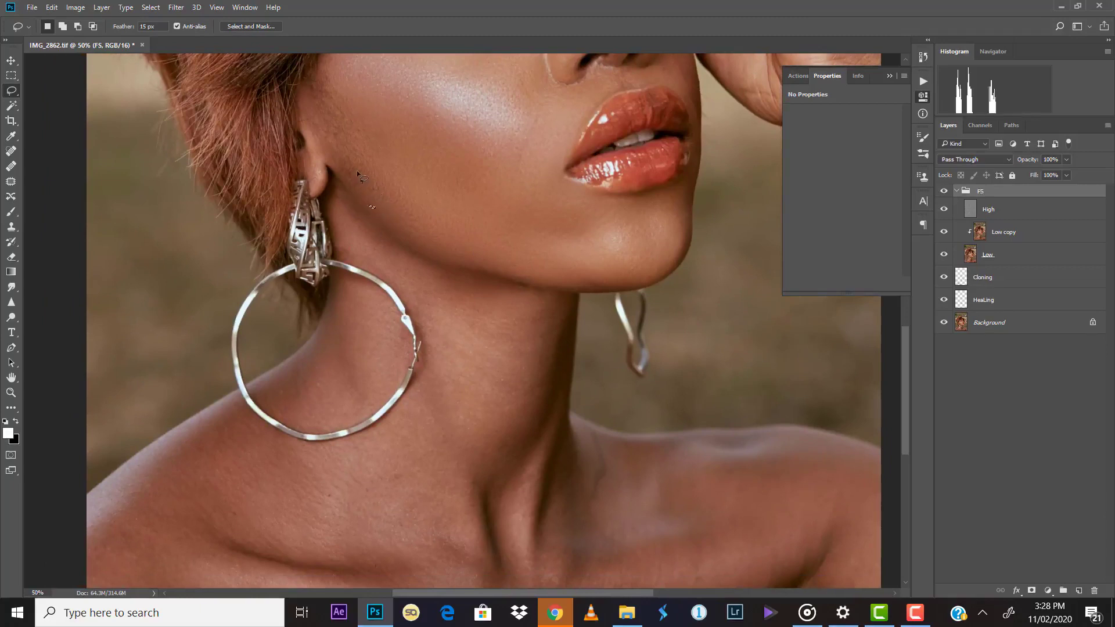
left_click(556, 233)
left_click_drag(351, 176, 453, 253)
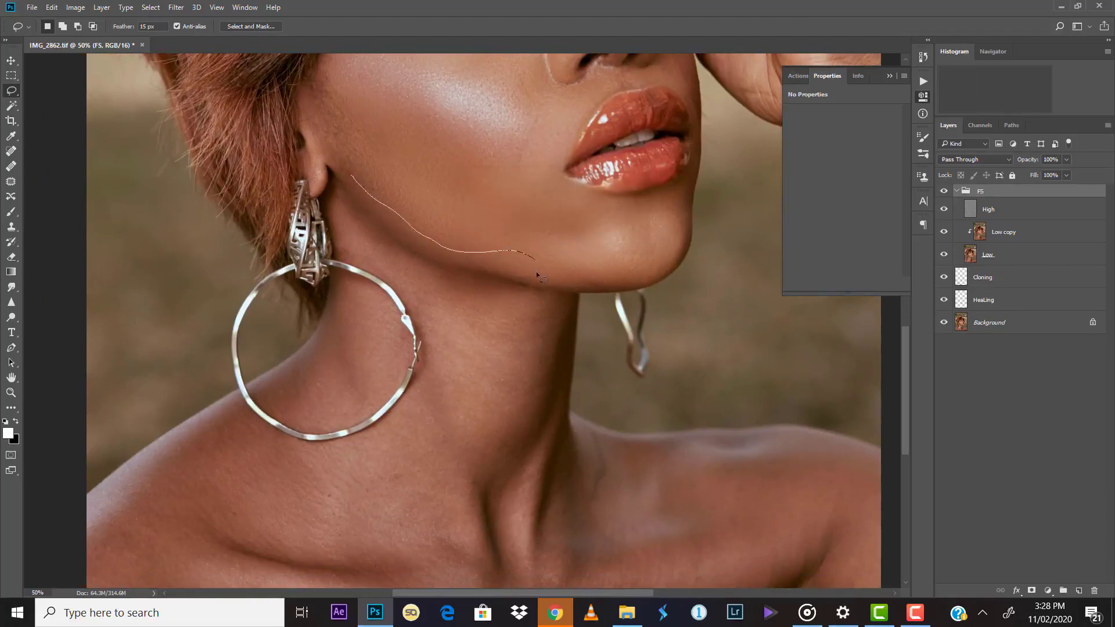
left_click_drag(362, 241, 347, 187)
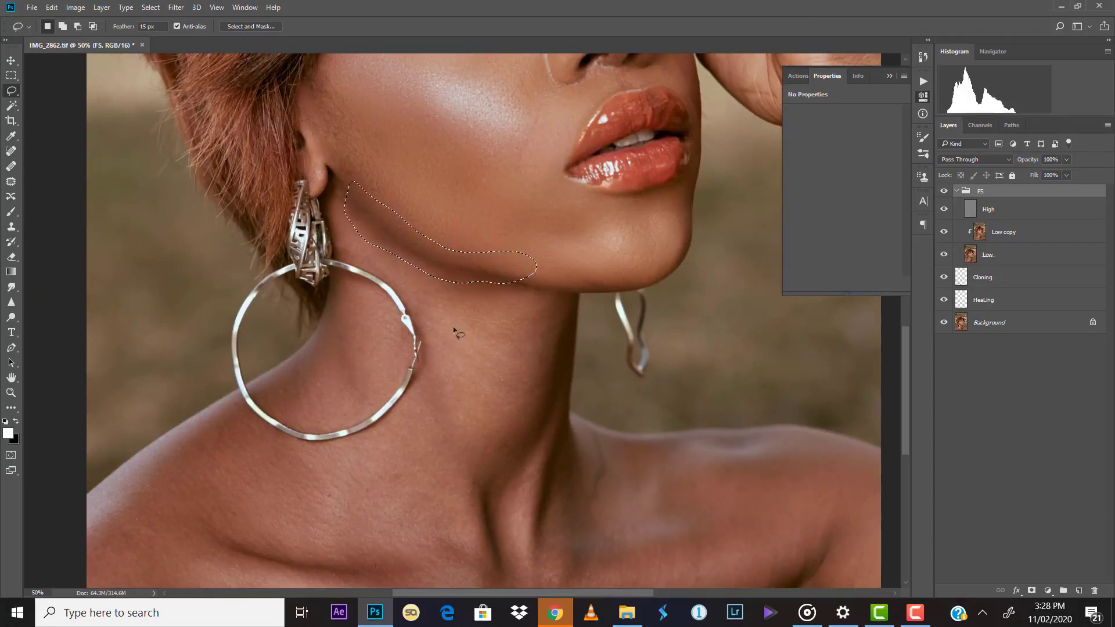
left_click(501, 241)
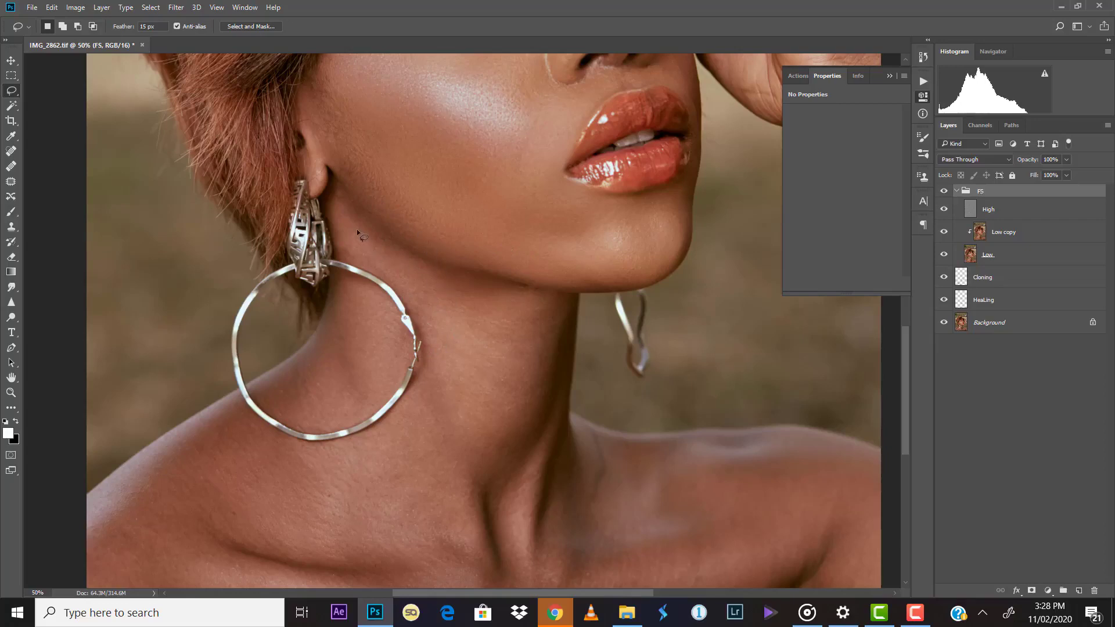
Draw a freehand lasso selection over the neck, from below the ear along the jaw and down the front of the throat
left_click_drag(356, 228, 441, 285)
mouse_move(545, 300)
left_mouse_down()
mouse_move(546, 359)
mouse_move(525, 427)
mouse_move(477, 462)
mouse_move(423, 315)
left_mouse_up()
left_click_drag(336, 239, 335, 240)
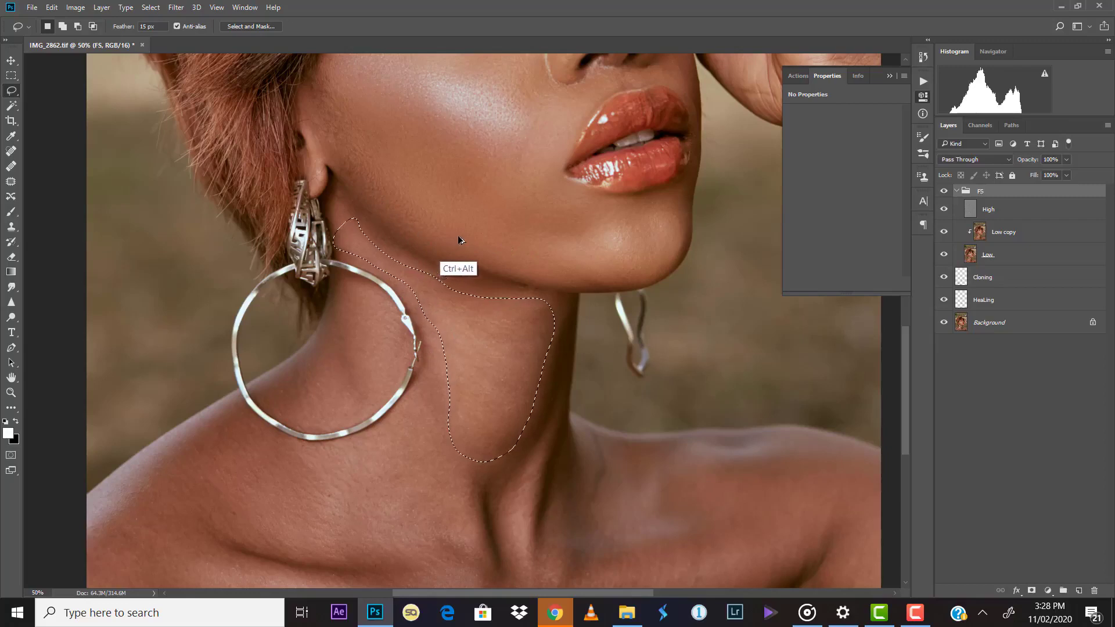
Repeat the Gaussian Blur inside the neck selection on the Low copy layer, and clear the selection
left_click(985, 232)
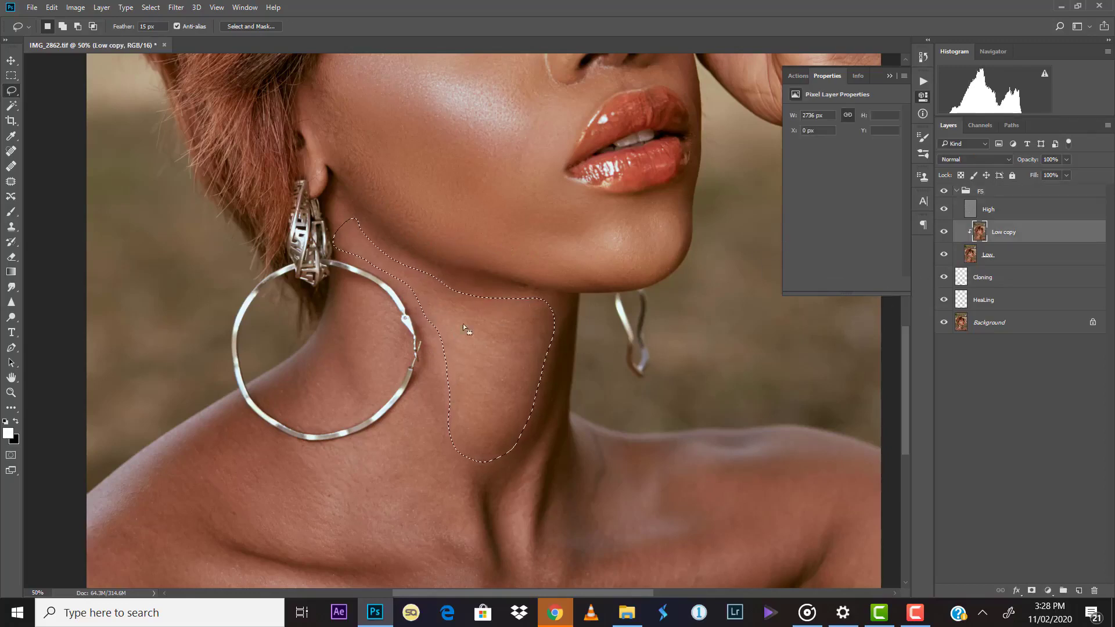
left_click_drag(448, 270, 445, 269)
left_click(561, 231)
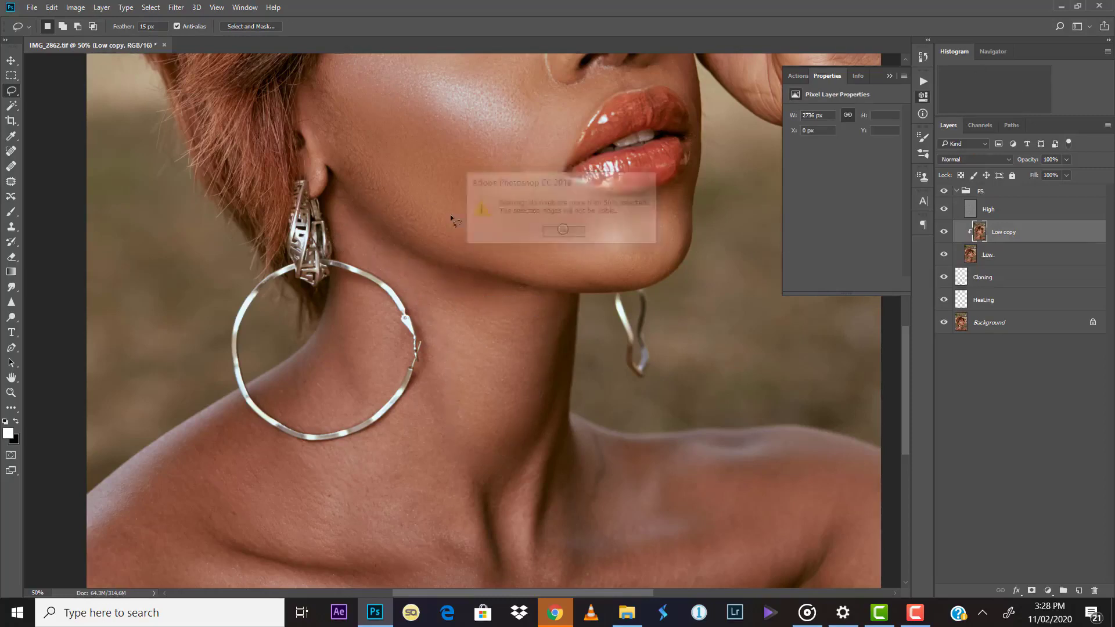
Lasso the shadowed strip along the jawline, repeat the Gaussian Blur on it, and clear the selection
mouse_move(376, 186)
left_mouse_down()
mouse_move(546, 282)
mouse_move(465, 290)
mouse_move(386, 255)
left_mouse_up()
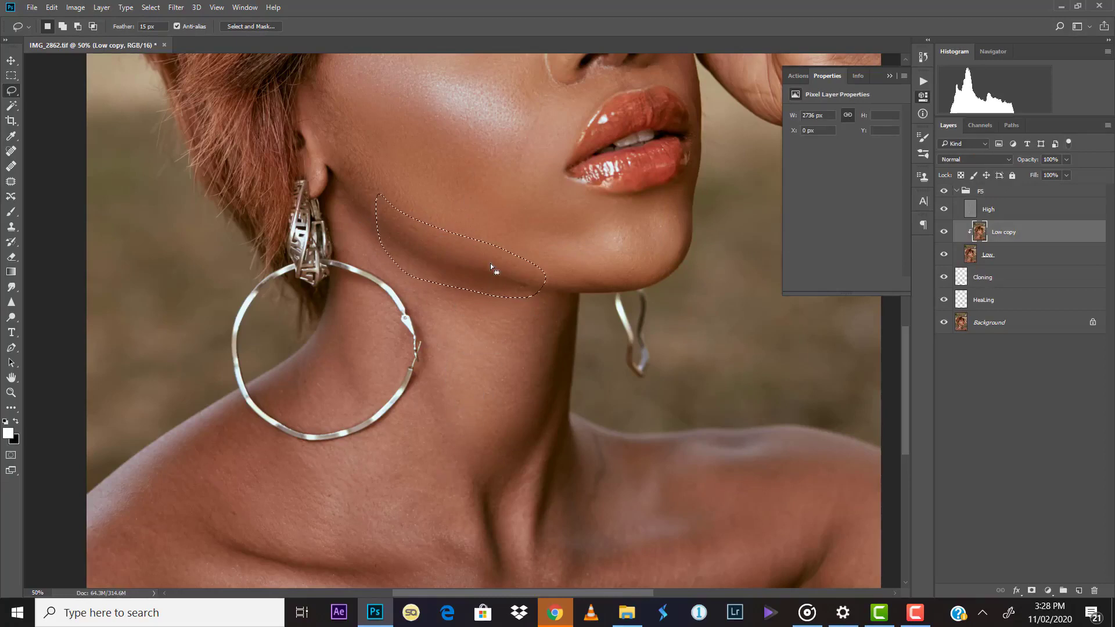
key("ctrl+minus")
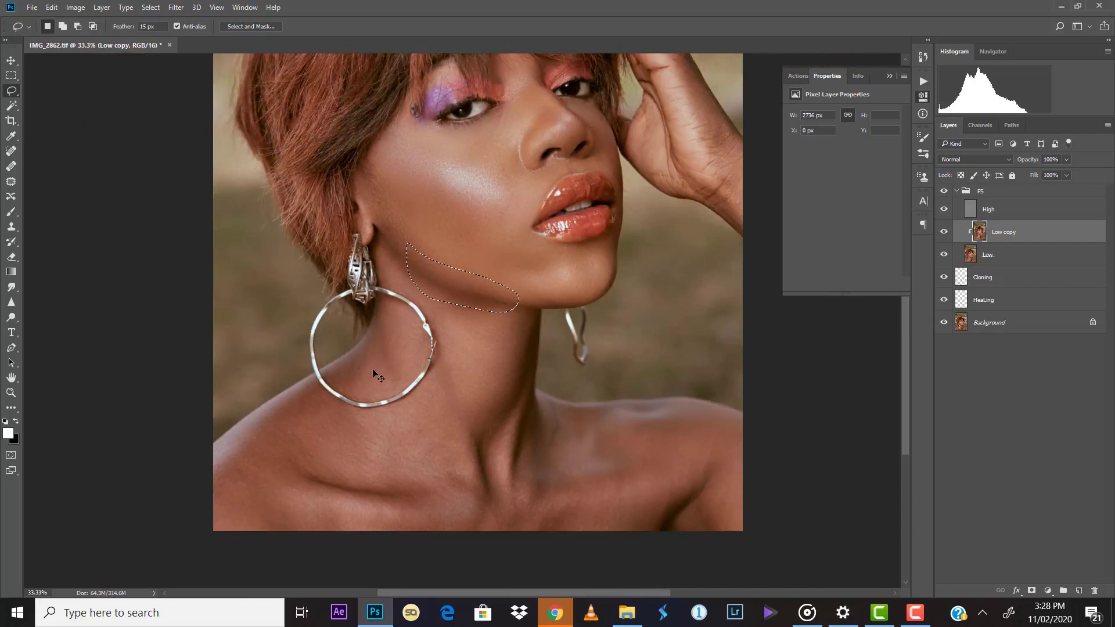
left_click_drag(384, 351, 388, 350)
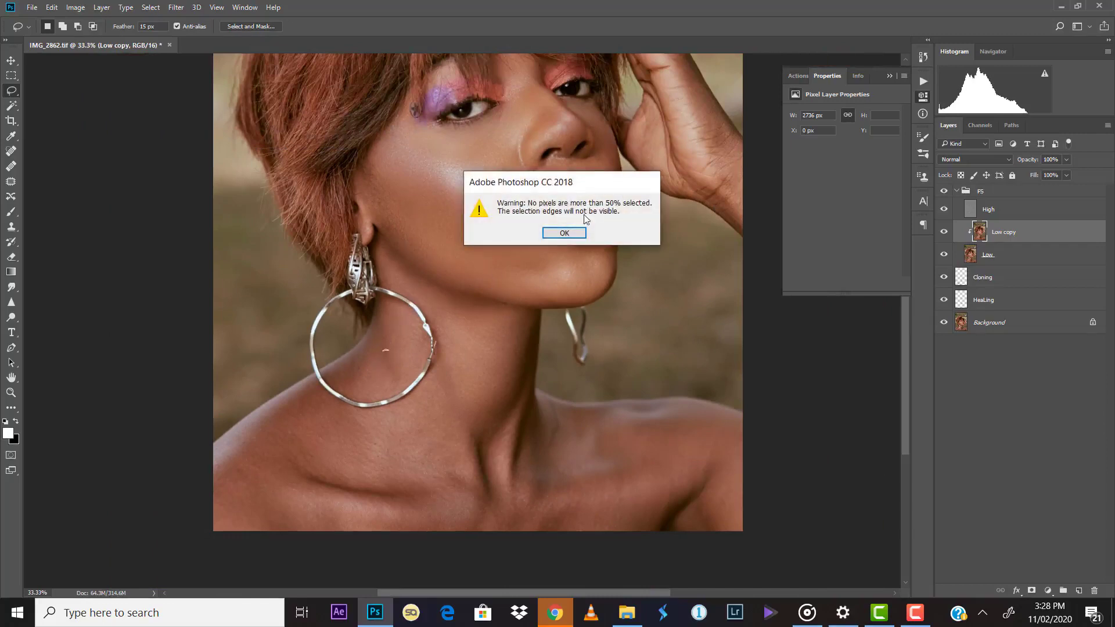
left_click(564, 233)
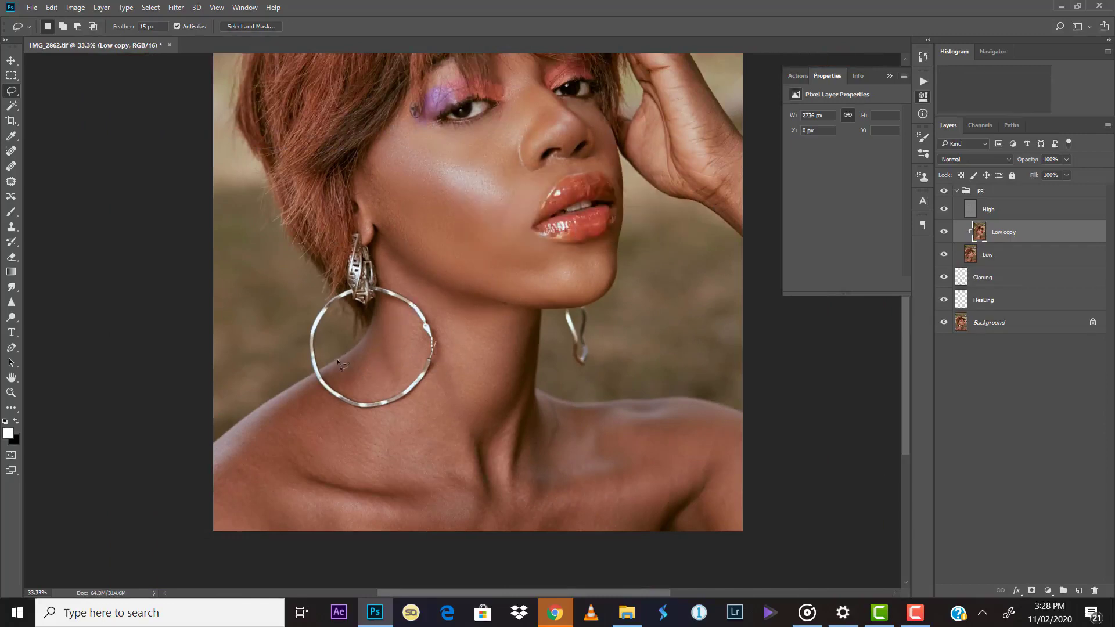
Lasso and blur the neck skin inside the hoop earring and the area between the earring and the collarbone, repeating the last Gaussian Blur
mouse_move(429, 347)
left_mouse_down()
mouse_move(392, 388)
mouse_move(355, 394)
left_mouse_up()
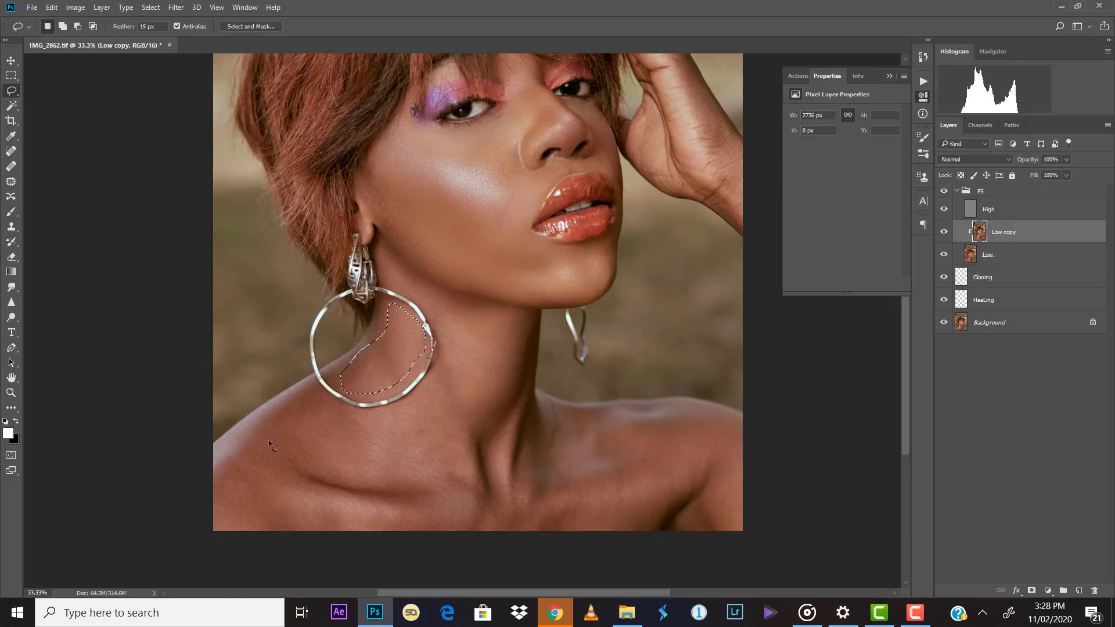
mouse_move(269, 442)
left_mouse_down()
mouse_move(283, 412)
mouse_move(324, 407)
left_mouse_up()
left_click_drag(400, 407, 455, 353)
left_click_drag(305, 459, 302, 456)
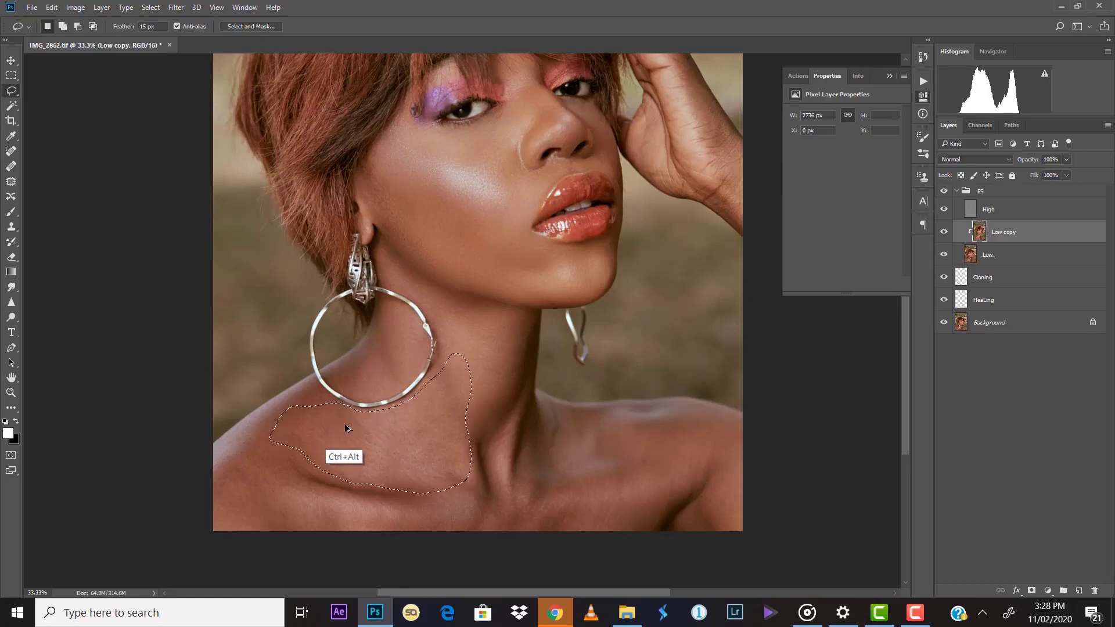
key("ctrl+d")
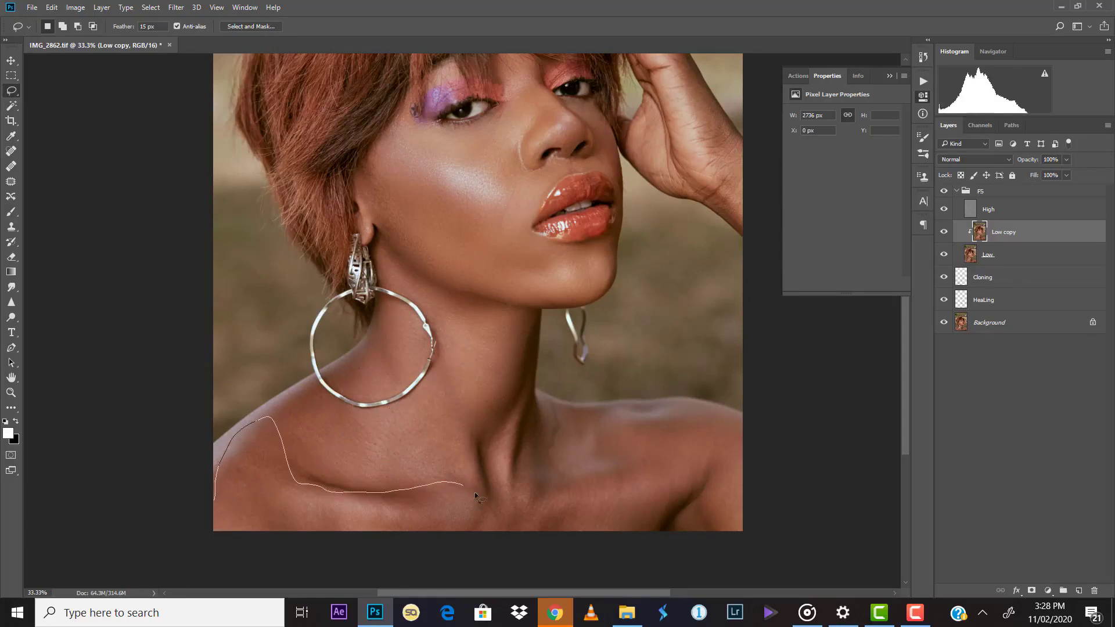
Blur the lassoed lower shoulder beneath the near collarbone and the chest below the throat with the same Gaussian Blur
left_click_drag(419, 527, 235, 530)
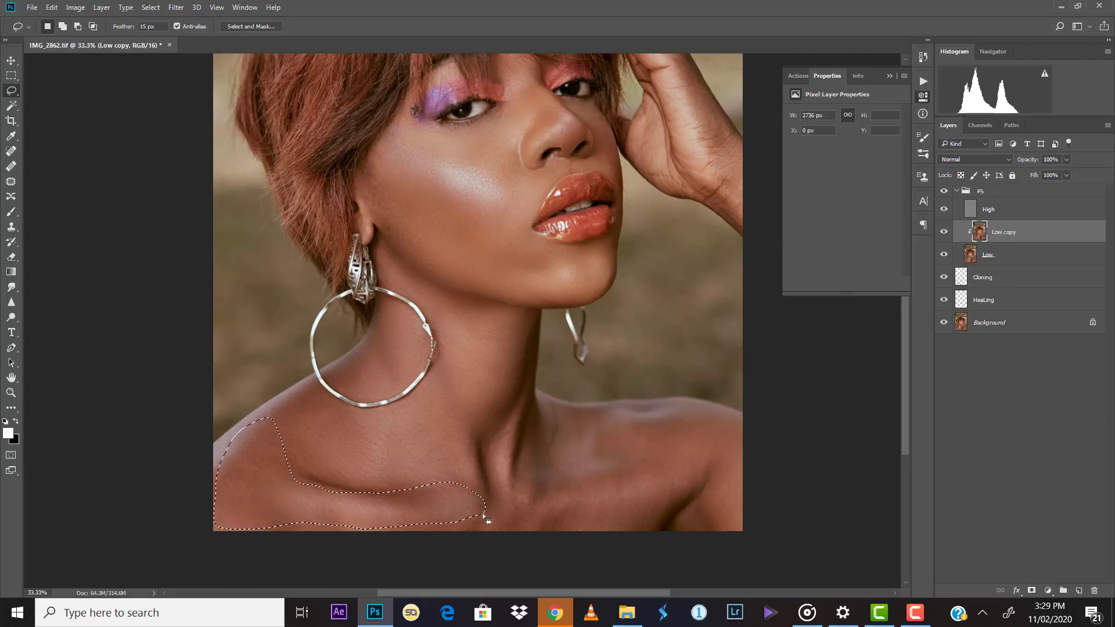
left_click_drag(485, 514, 510, 477)
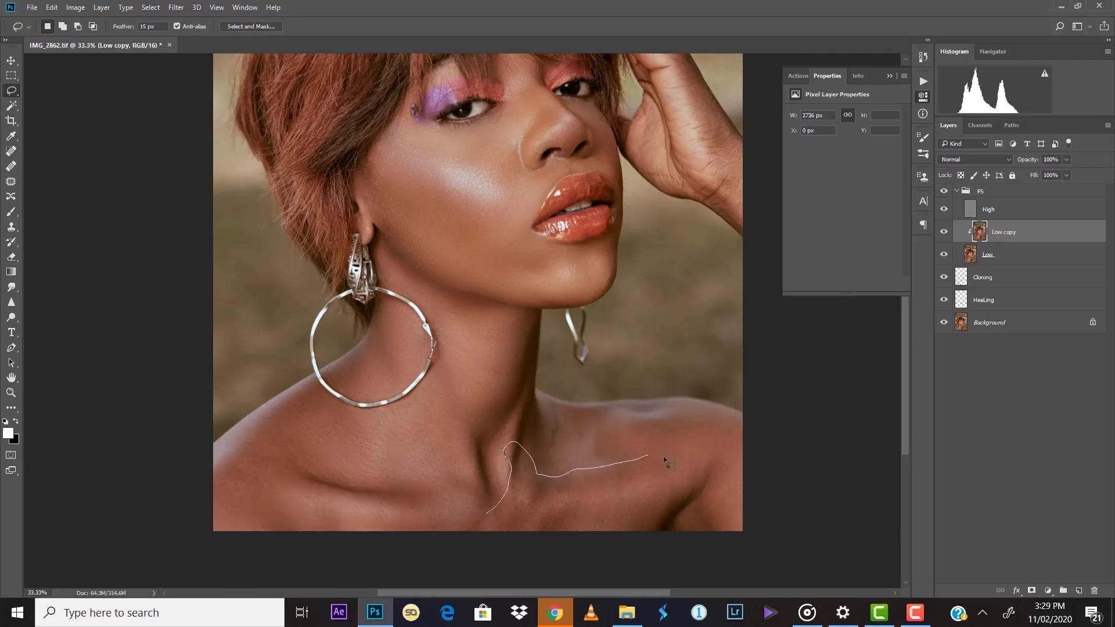
mouse_move(664, 459)
left_mouse_down()
mouse_move(654, 516)
mouse_move(504, 531)
mouse_move(478, 526)
left_mouse_up()
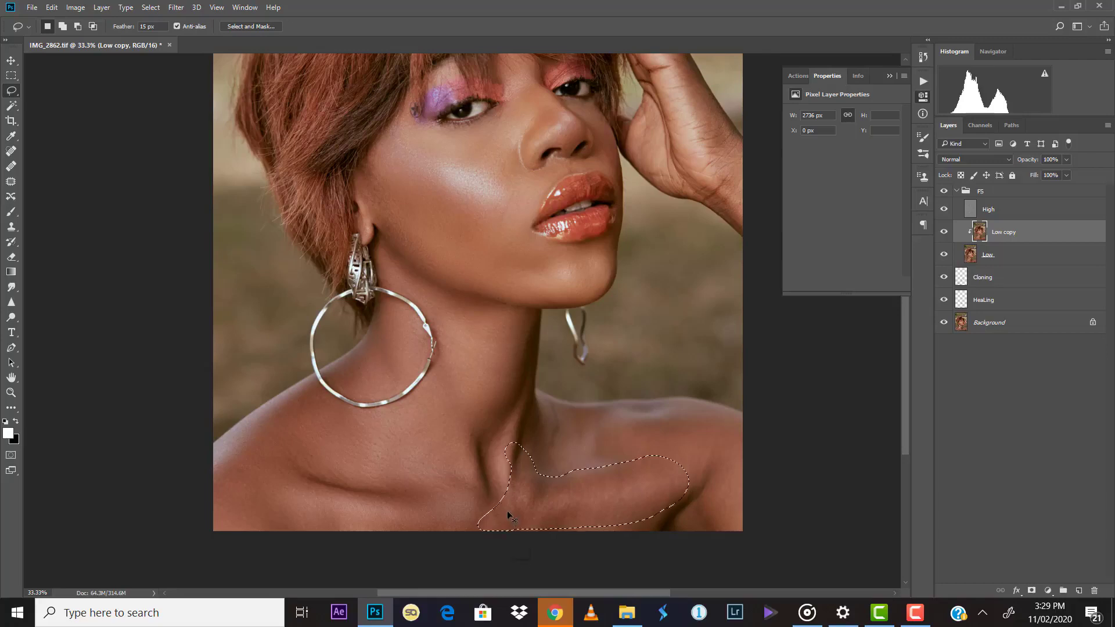
key("ctrl+alt+f")
left_click(529, 465)
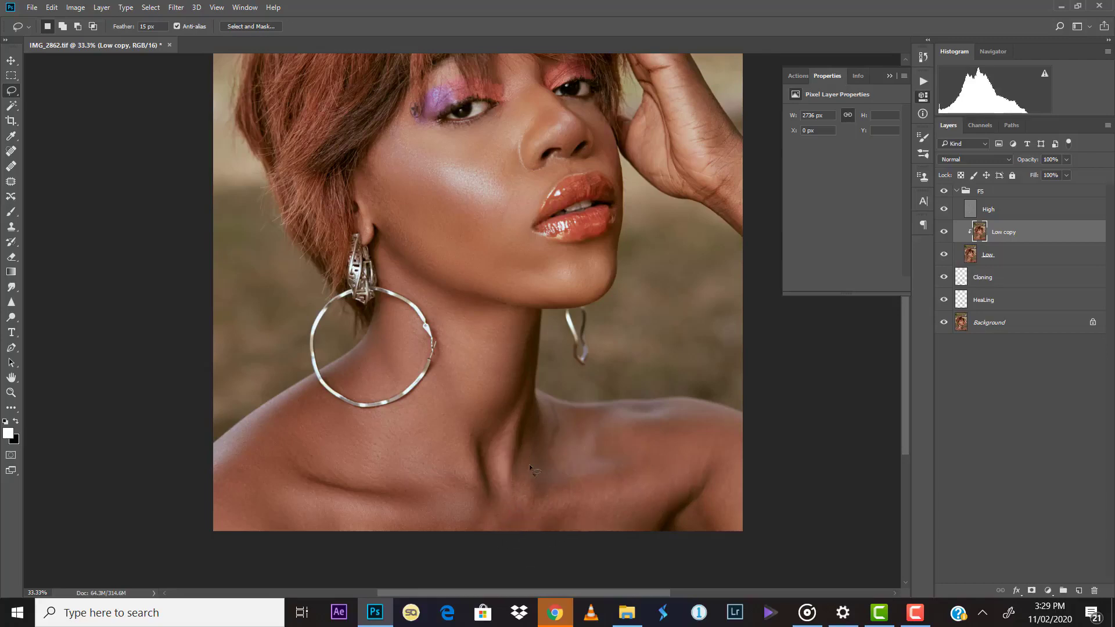
Lasso and blur the top of the far shoulder and the upper arm at the image edge, and clear the selection
mouse_move(674, 408)
left_mouse_down()
mouse_move(708, 413)
mouse_move(743, 444)
left_mouse_up()
mouse_move(665, 475)
left_mouse_down()
mouse_move(557, 482)
mouse_move(534, 463)
left_mouse_up()
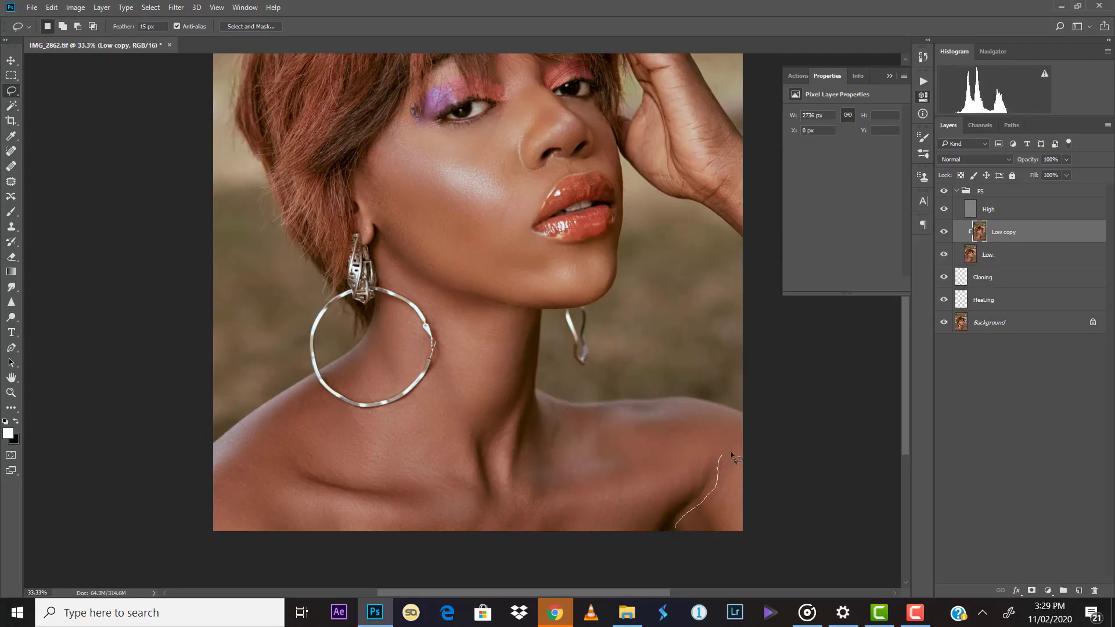
mouse_move(733, 457)
left_mouse_down()
mouse_move(743, 491)
mouse_move(733, 523)
mouse_move(706, 526)
left_mouse_up()
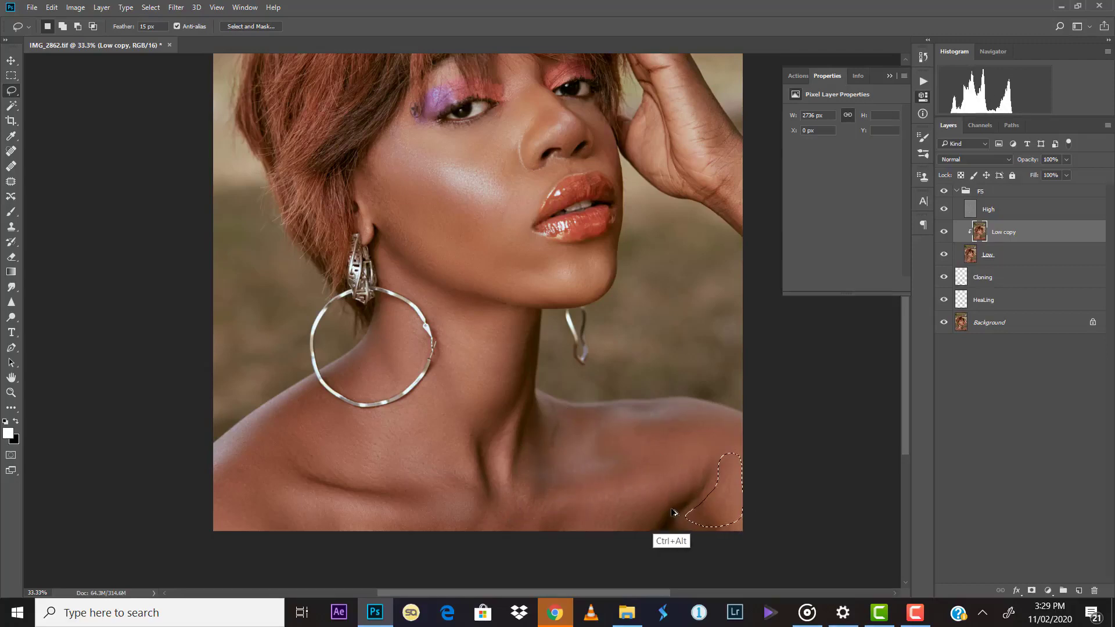
left_click_drag(604, 482, 608, 481)
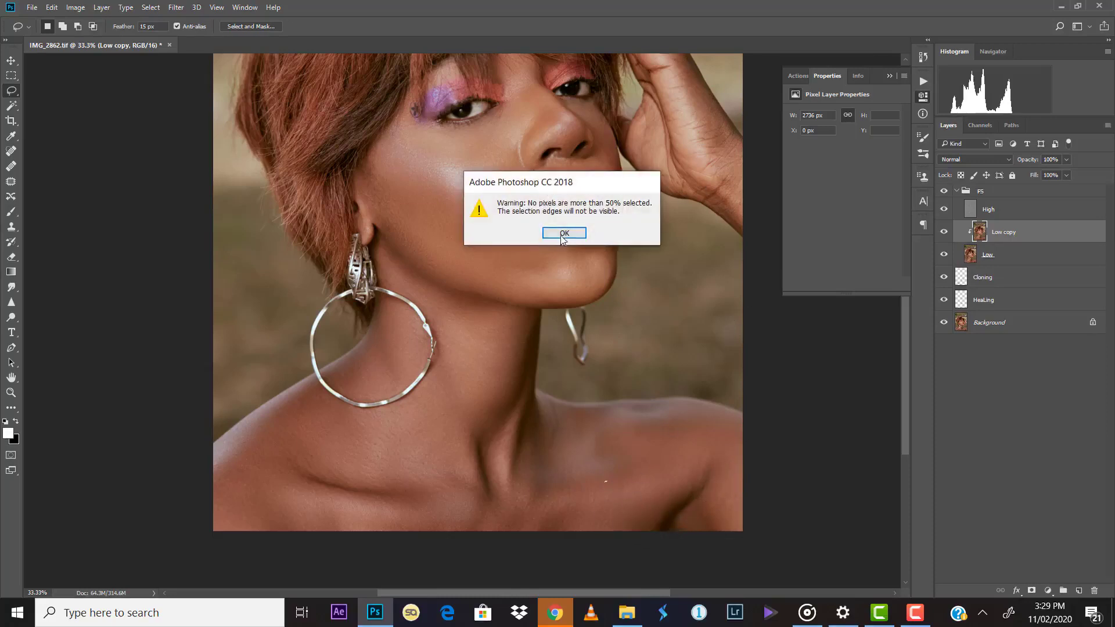
left_click(562, 237)
Smooth the back of the raised hand and the wrist by blurring lassoed patches, and clear the selection
mouse_move(700, 196)
left_mouse_down()
mouse_move(671, 319)
mouse_move(652, 205)
left_mouse_up()
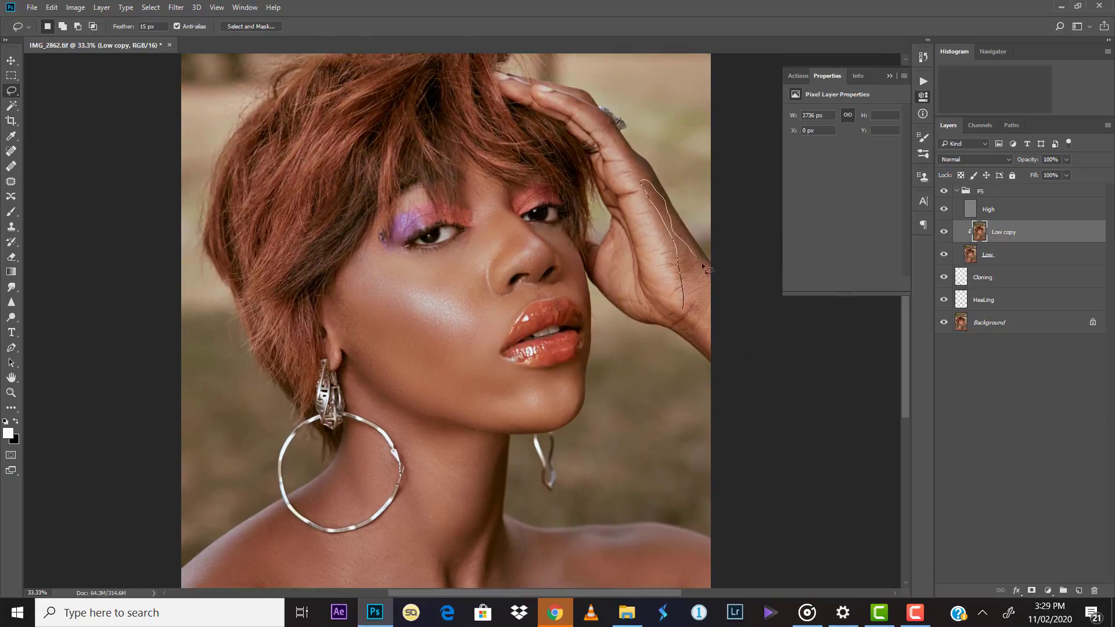
mouse_move(703, 266)
left_mouse_down()
mouse_move(704, 361)
mouse_move(674, 328)
left_mouse_up()
key("ctrl+d")
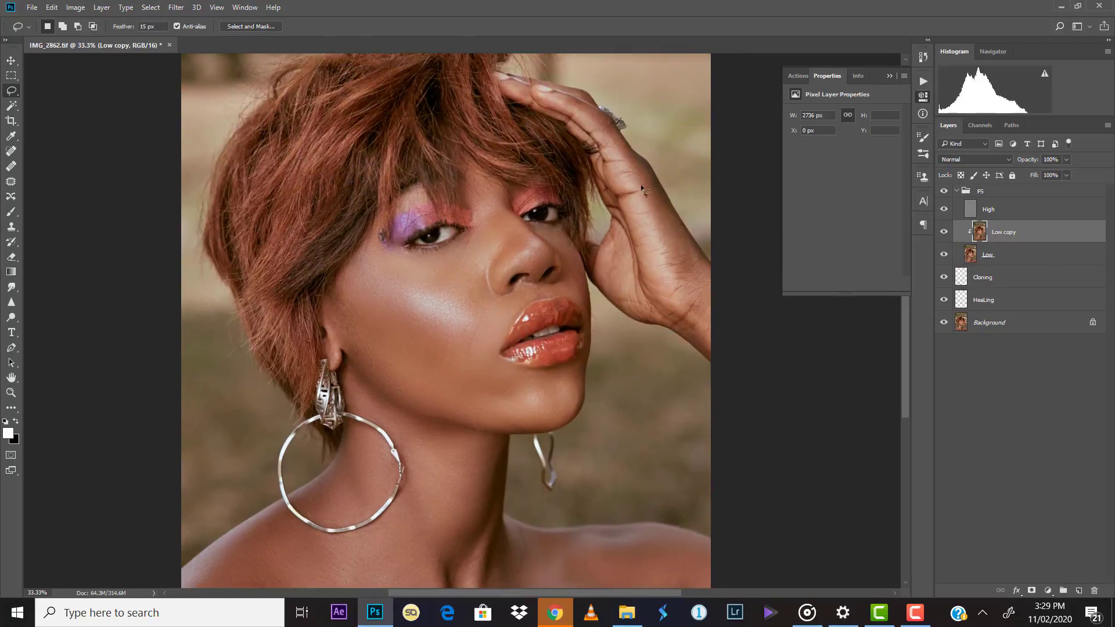
mouse_move(647, 224)
left_mouse_down()
mouse_move(635, 183)
mouse_move(661, 193)
mouse_move(691, 241)
left_mouse_up()
left_click_drag(718, 286, 699, 345)
mouse_move(674, 302)
left_mouse_down()
mouse_move(651, 322)
mouse_move(662, 278)
left_mouse_up()
key("ctrl+d")
Examine the smoothed skin on the face, hand, neck and shoulders at several magnifications
key("ctrl+plus")
key("ctrl+plus")
key("ctrl+minus")
key("ctrl+minus")
key("ctrl+minus")
key("ctrl+minus")
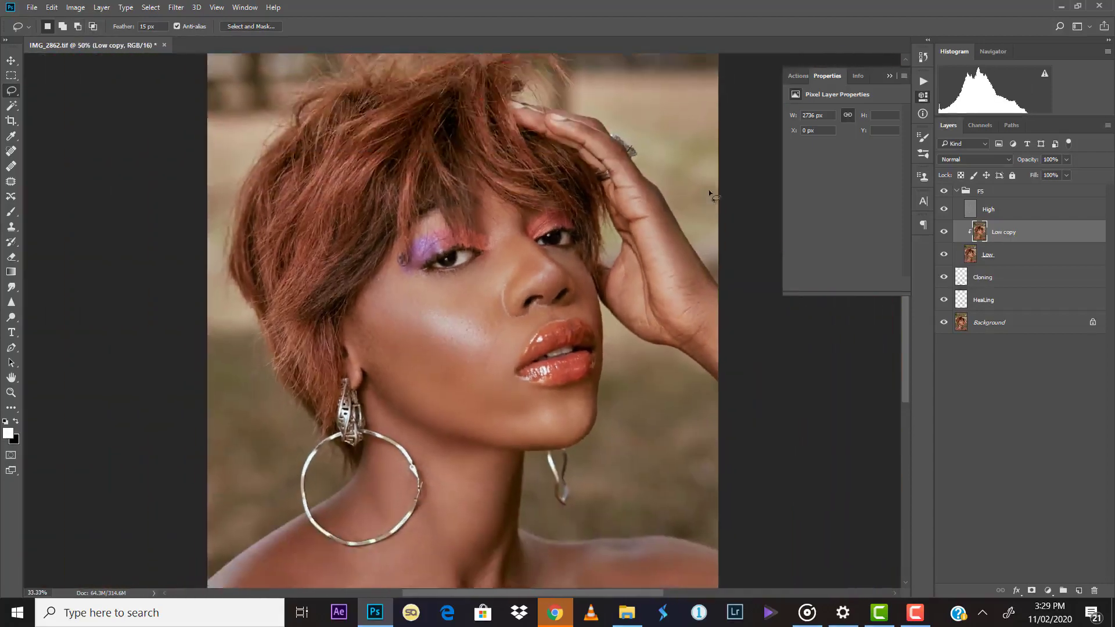
key("ctrl+plus")
key("ctrl+plus")
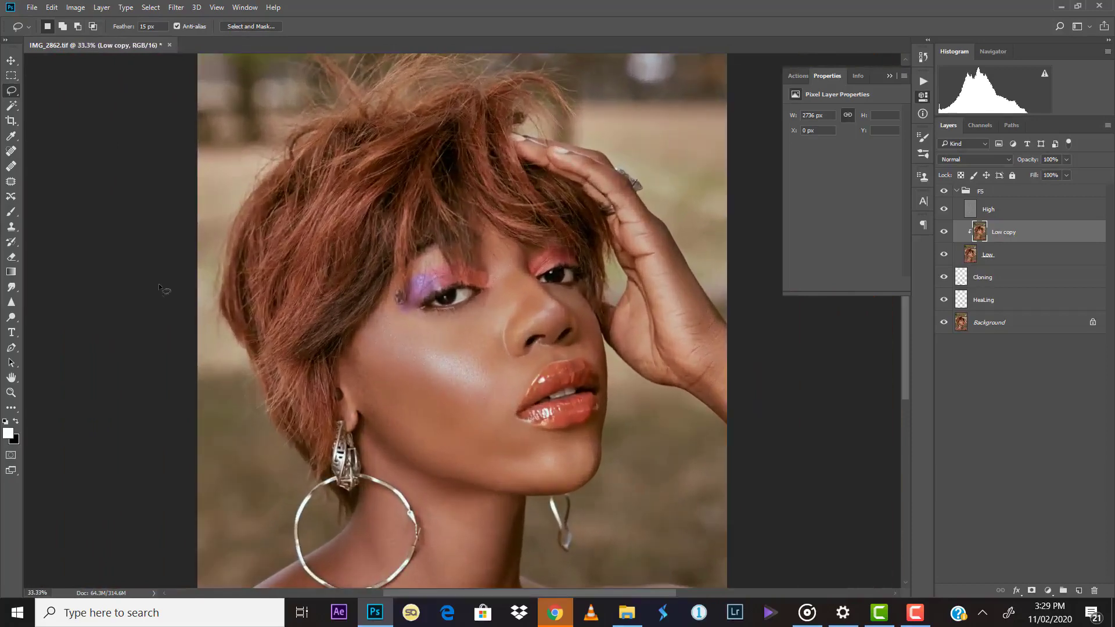
left_click_drag(499, 424, 510, 273)
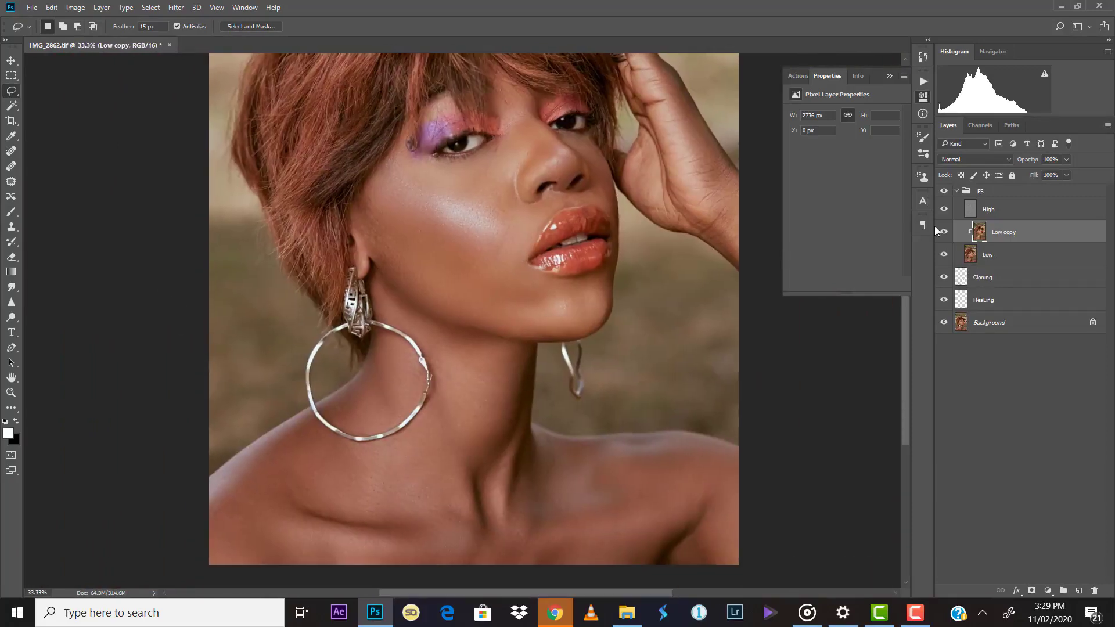
Collapse the FS group and compare the retouched portrait with the original by repeatedly hiding and showing every layer above the Background
key("alt+bracketright")
key("alt+bracketright")
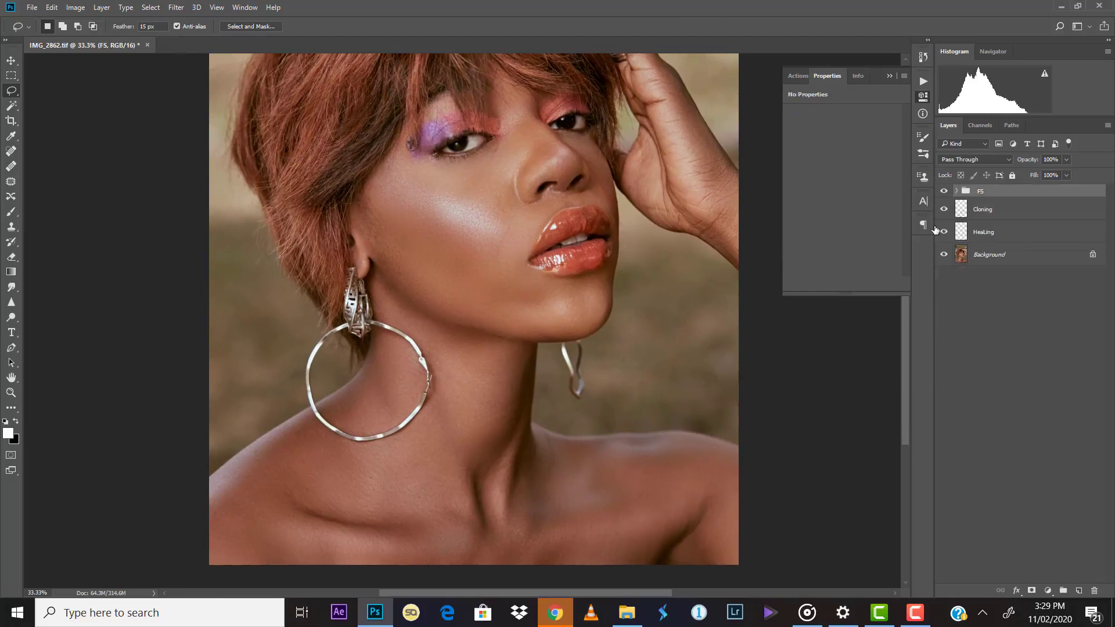
left_click(944, 191, "alt")
left_click(942, 255, "alt")
left_click(943, 255, "alt")
left_click(943, 255, "alt")
left_click(941, 255, "alt")
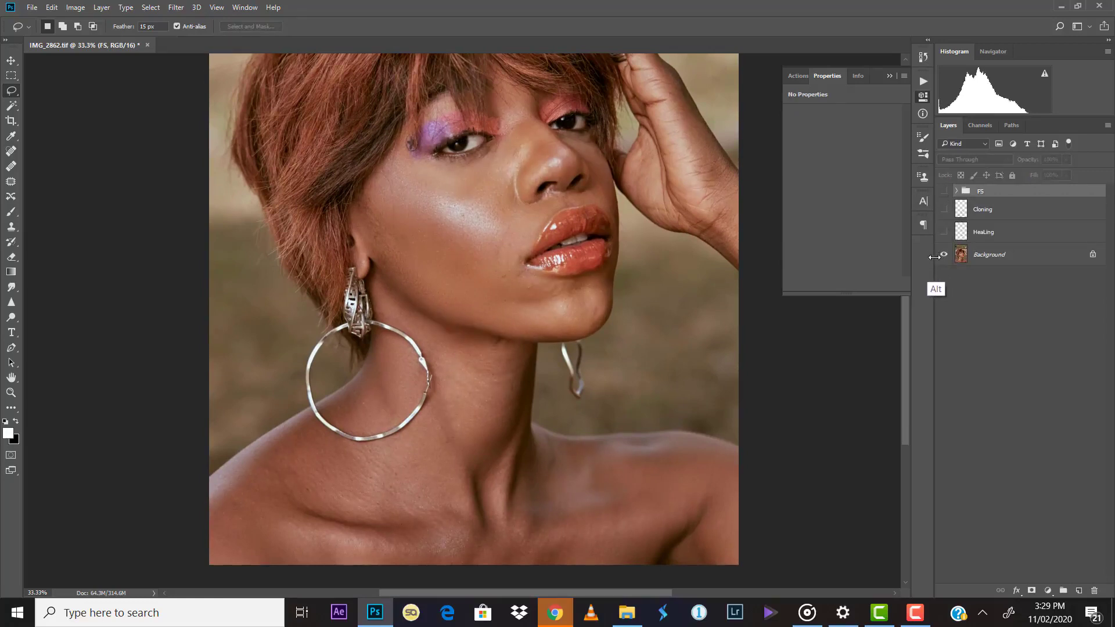
left_click(944, 256, "alt")
left_click(944, 255, "alt")
left_click(943, 256, "alt")
left_click(943, 256, "alt")
left_click(943, 255, "alt")
left_click(944, 255, "alt")
left_click(943, 255, "alt")
left_click(942, 254, "alt")
left_click(942, 255, "alt")
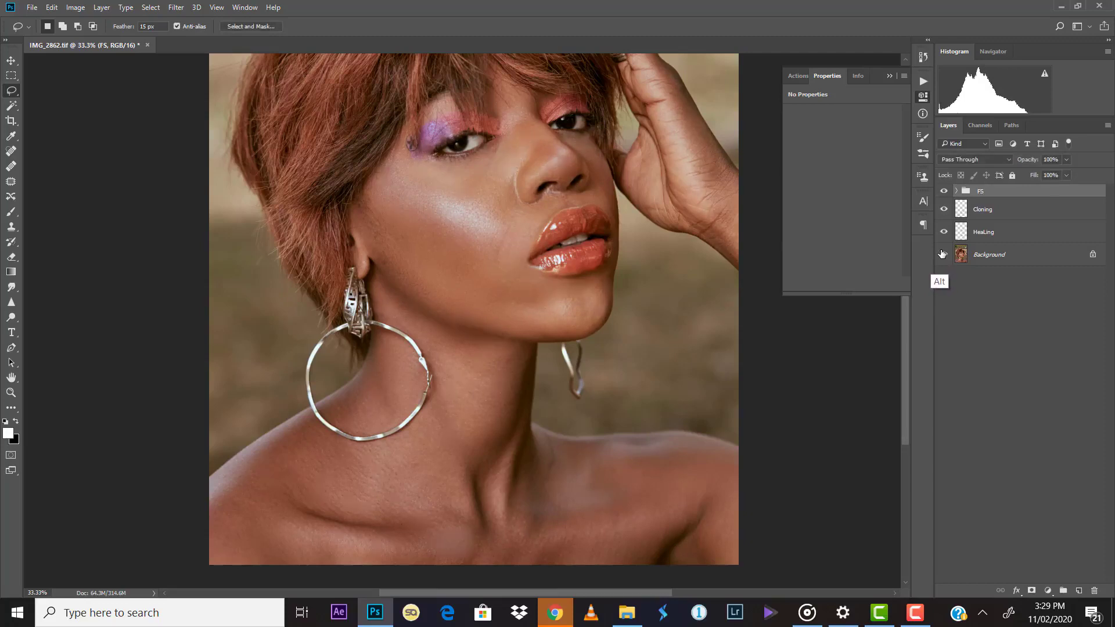
left_click(942, 254, "alt")
left_click(942, 253, "alt")
left_click(942, 254, "alt")
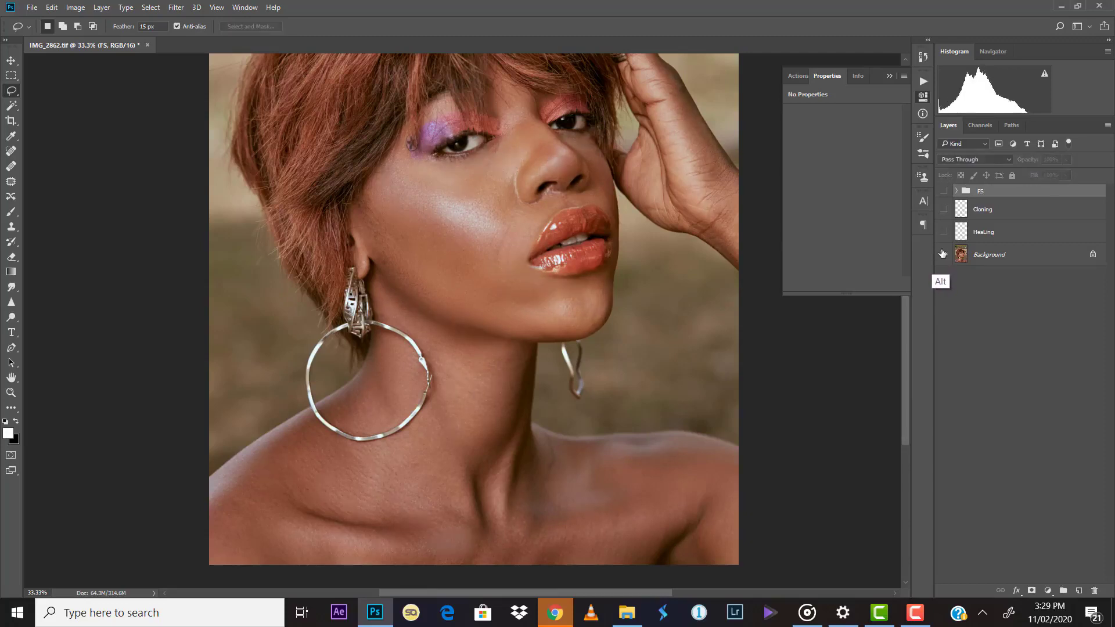
left_click(942, 254, "alt")
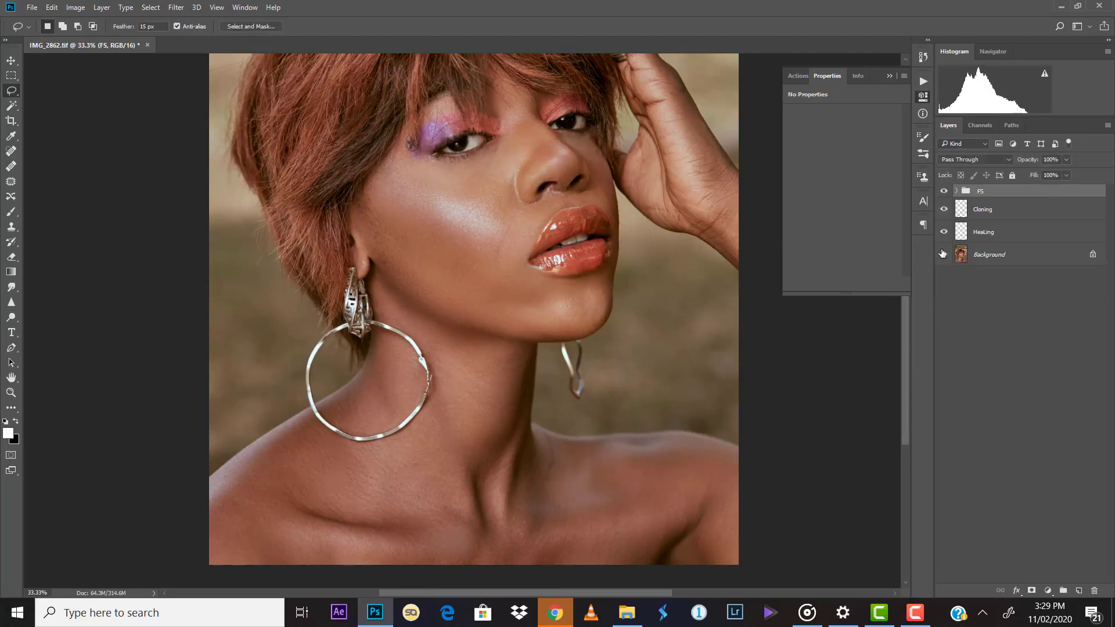
Inspect the whole portrait and the skin texture around the eye, cheek and nose at magnifications up to 200%
key("ctrl+minus")
key("ctrl+minus")
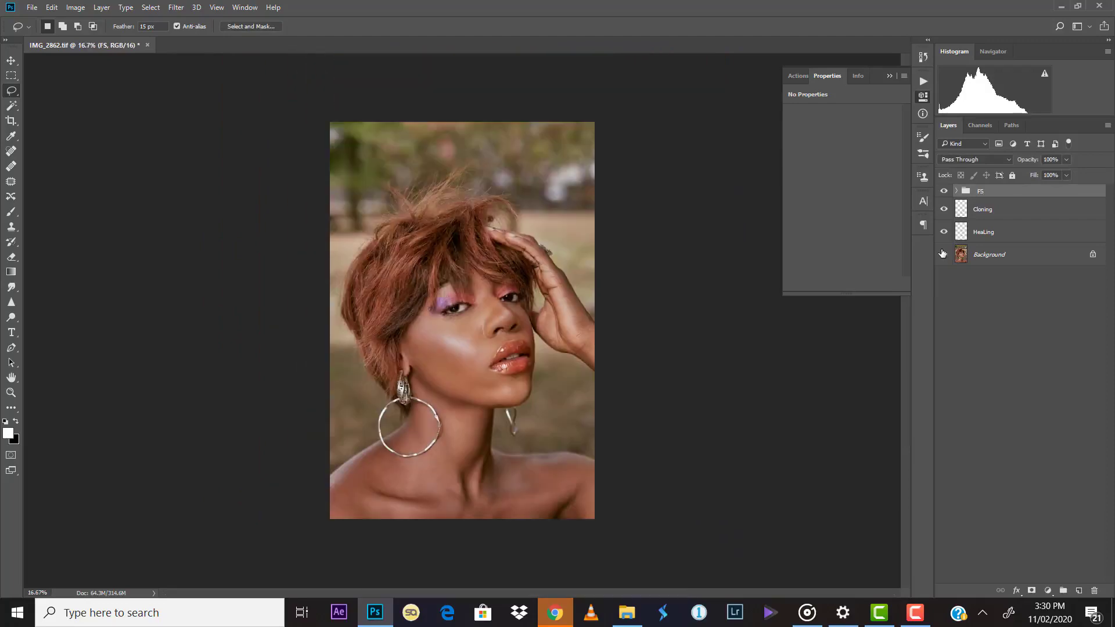
key("ctrl+plus")
key("ctrl+plus")
key("ctrl+plus")
key("ctrl+plus")
key("ctrl+plus")
key("ctrl+plus")
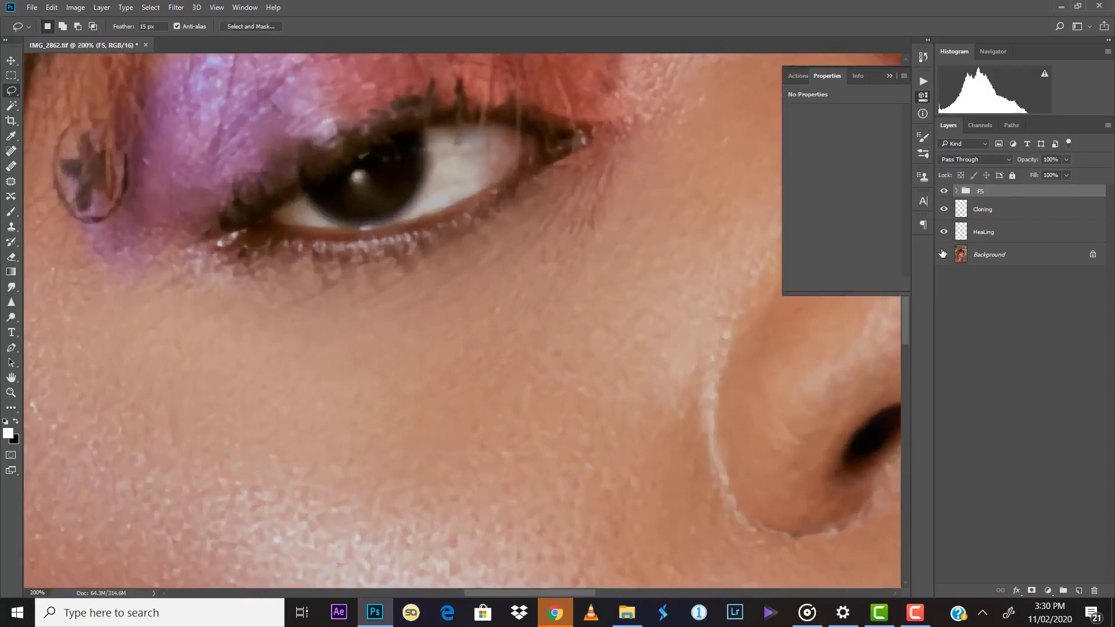
key("ctrl+minus")
key("ctrl+minus")
key("ctrl+minus")
key("ctrl+plus")
key("ctrl+plus")
key("ctrl+plus")
key("ctrl+minus")
key("ctrl+minus")
key("ctrl+plus")
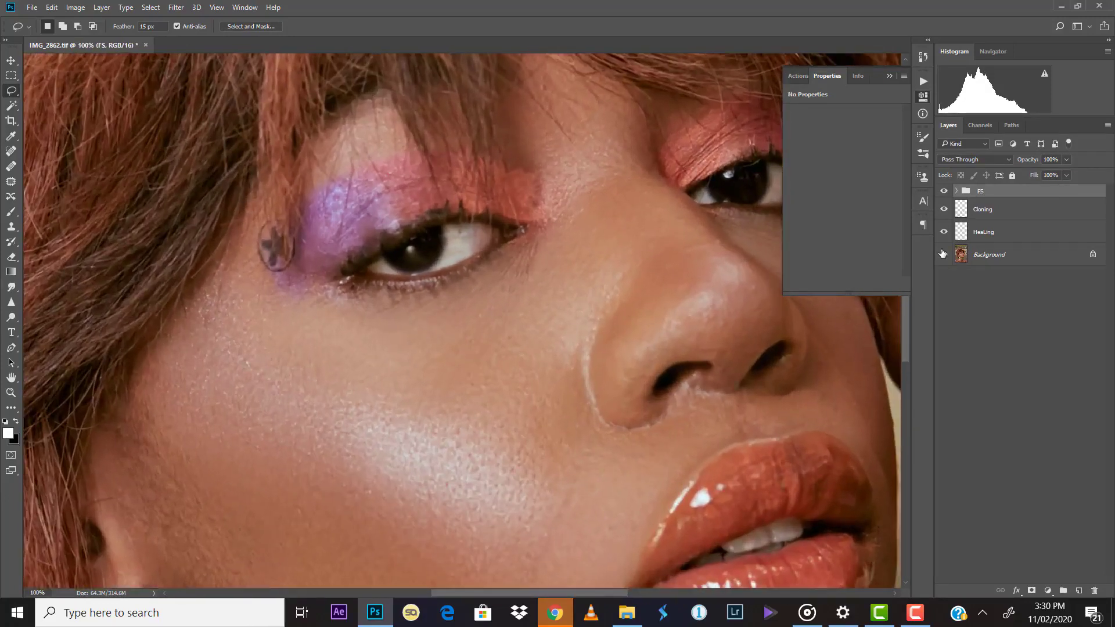
Make the High layer in the FS group active and set the Clone Stamp tool to sample the current layer only
left_click(957, 192)
left_click(989, 212)
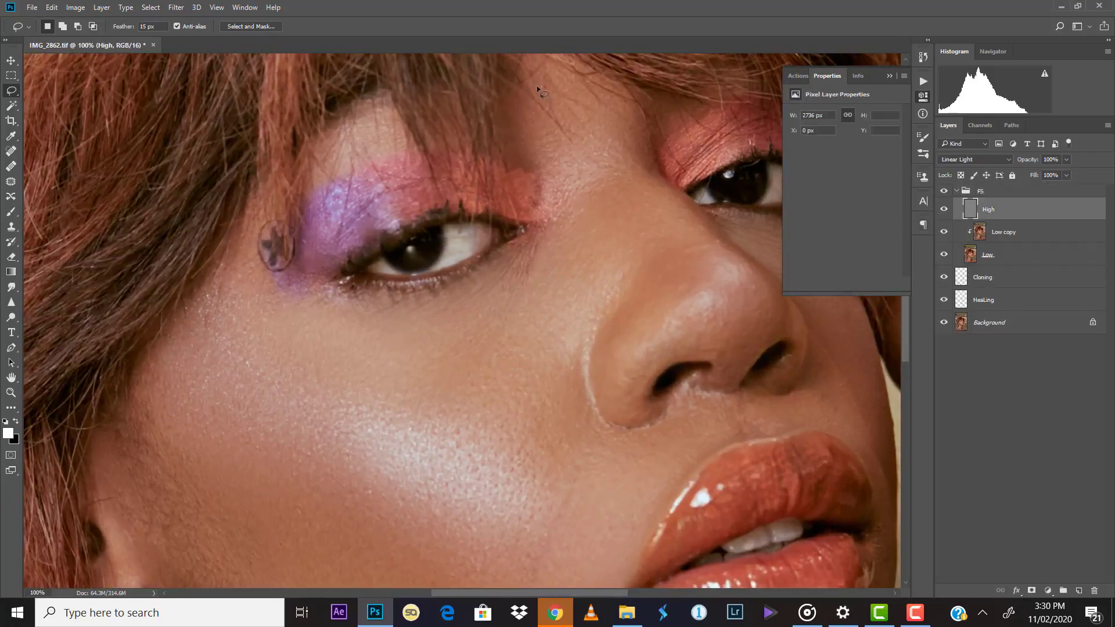
key("s")
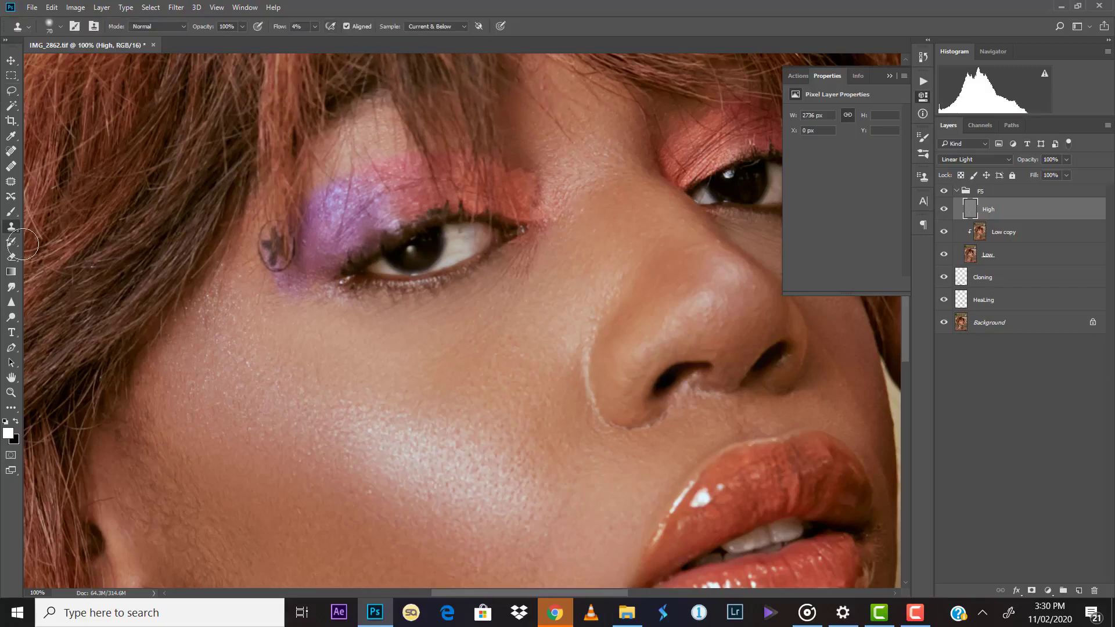
left_click(458, 30)
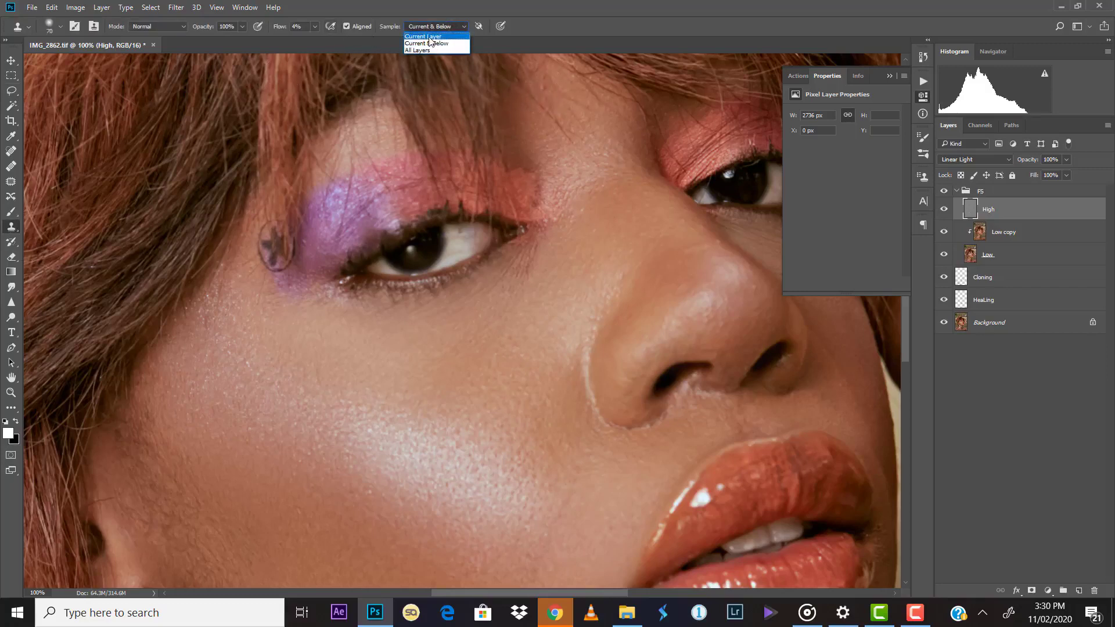
left_click(433, 36)
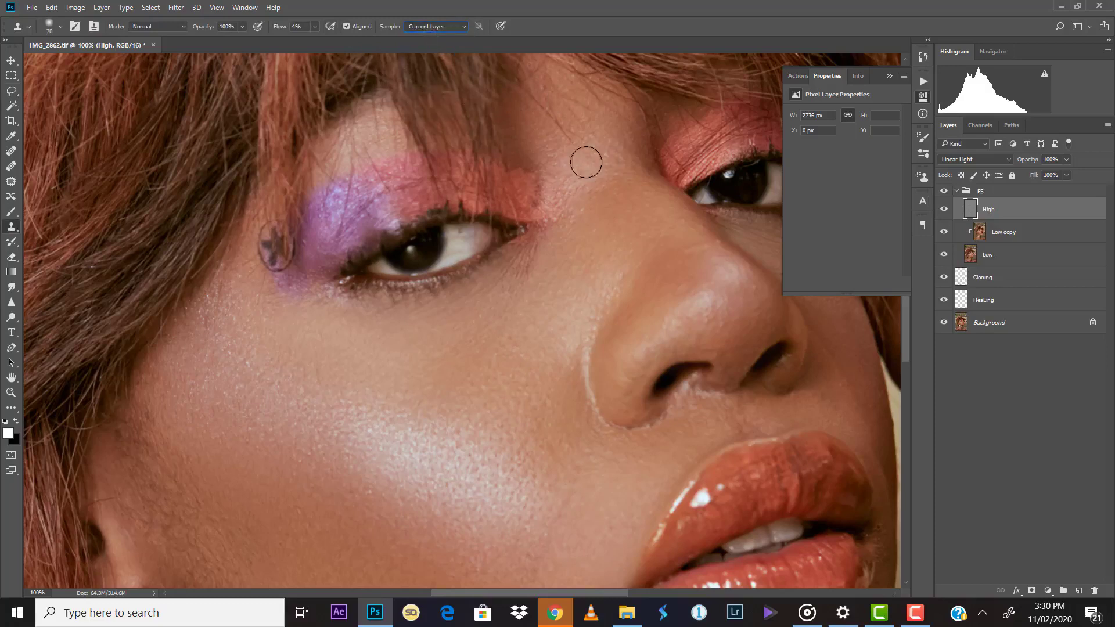
left_click(573, 127)
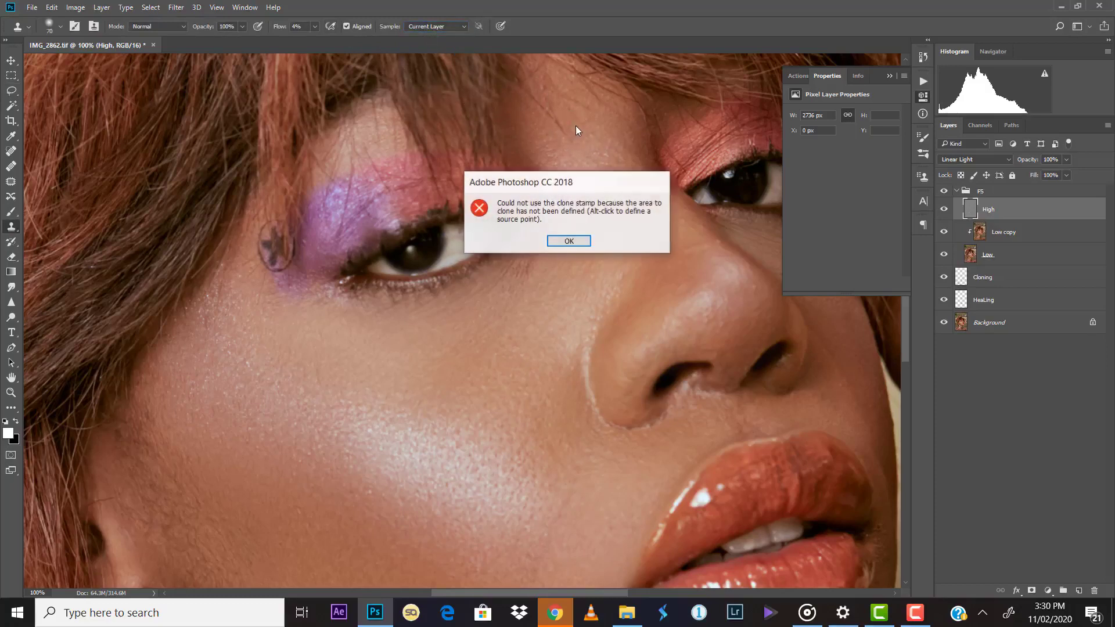
left_click(571, 238)
Set the Clone Stamp flow to 55% with a small brush and clone skin texture around the nose bridge and forehead
left_click(315, 27)
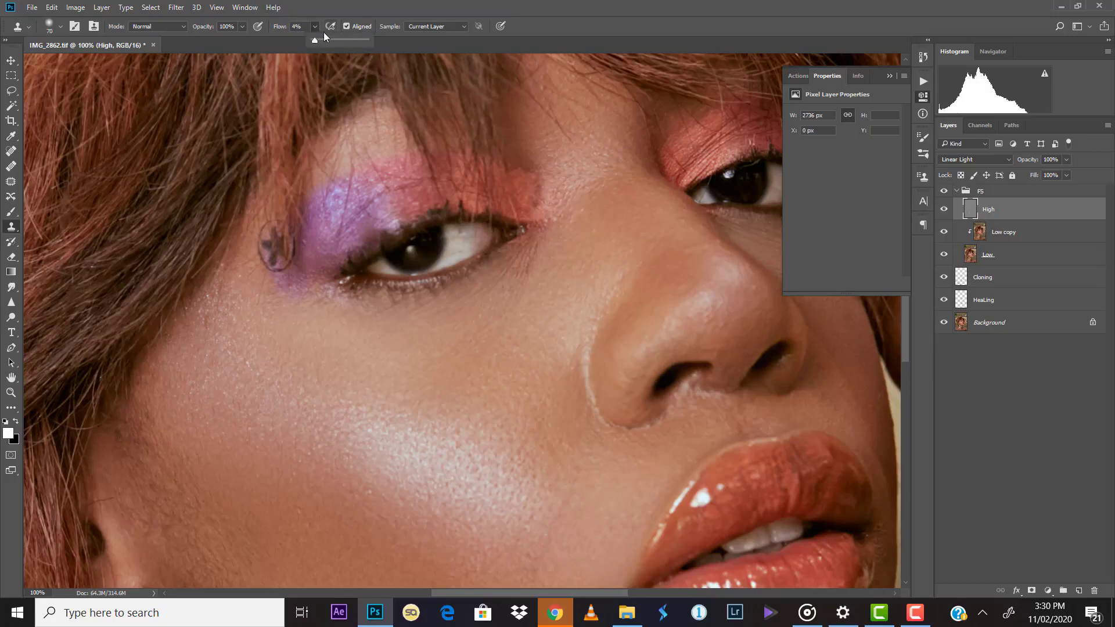
left_click(342, 40)
key("[")
left_click(579, 186)
left_click(571, 242)
key("bracketleft")
key("bracketleft")
key("bracketleft")
key("bracketleft")
key("bracketleft")
key("bracketleft")
key("bracketleft")
left_click(566, 123, "alt")
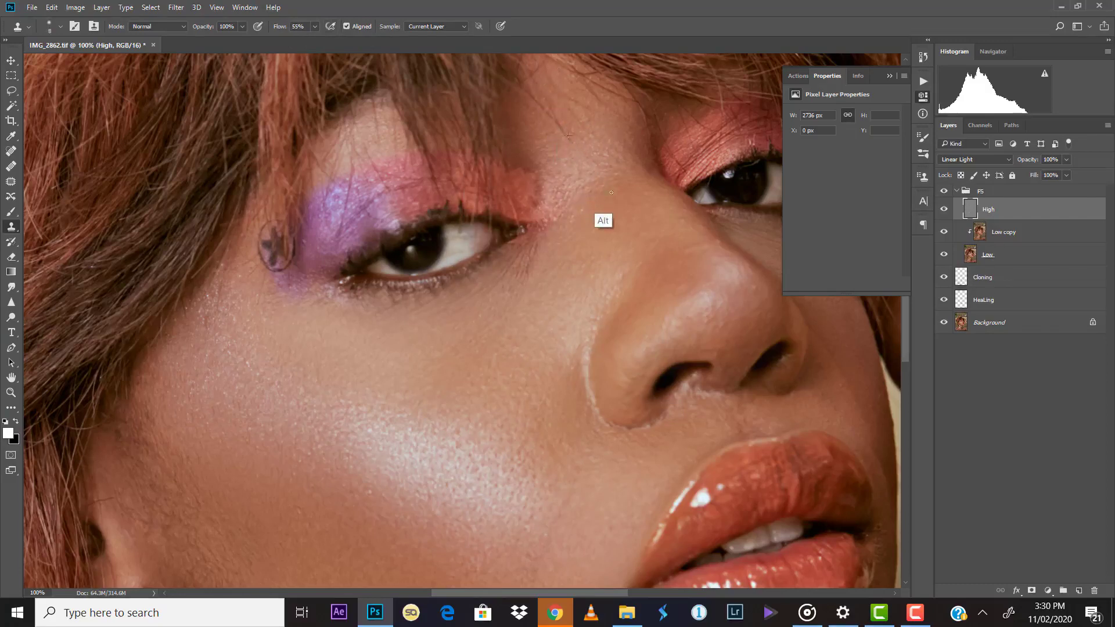
Clone fine skin texture over the nose and the under-eye area on the High layer
left_click(713, 258)
left_click(740, 319, "alt")
left_click(453, 280, "alt")
left_click(418, 304, "alt")
left_click(461, 279, "alt")
left_click(515, 289, "alt")
left_click(488, 312, "alt")
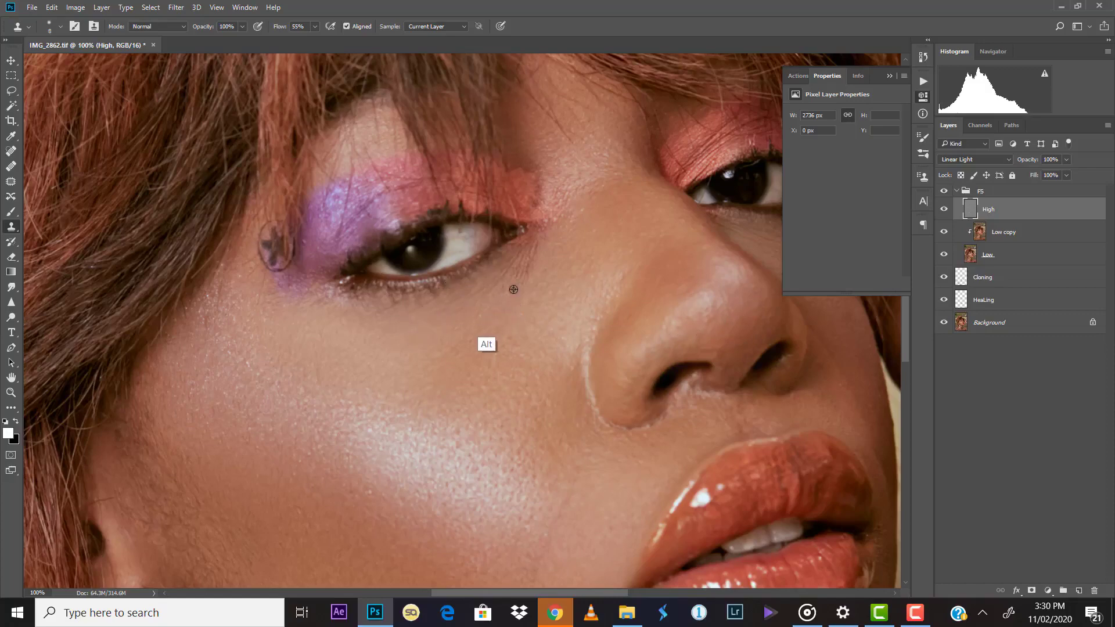
Enlarge the clone brush to 25 and clone skin texture over the cheek highlight and the skin beside it
key("ctrl+minus")
key("ctrl+minus")
key("ctrl+minus")
key("ctrl+minus")
key("ctrl+minus")
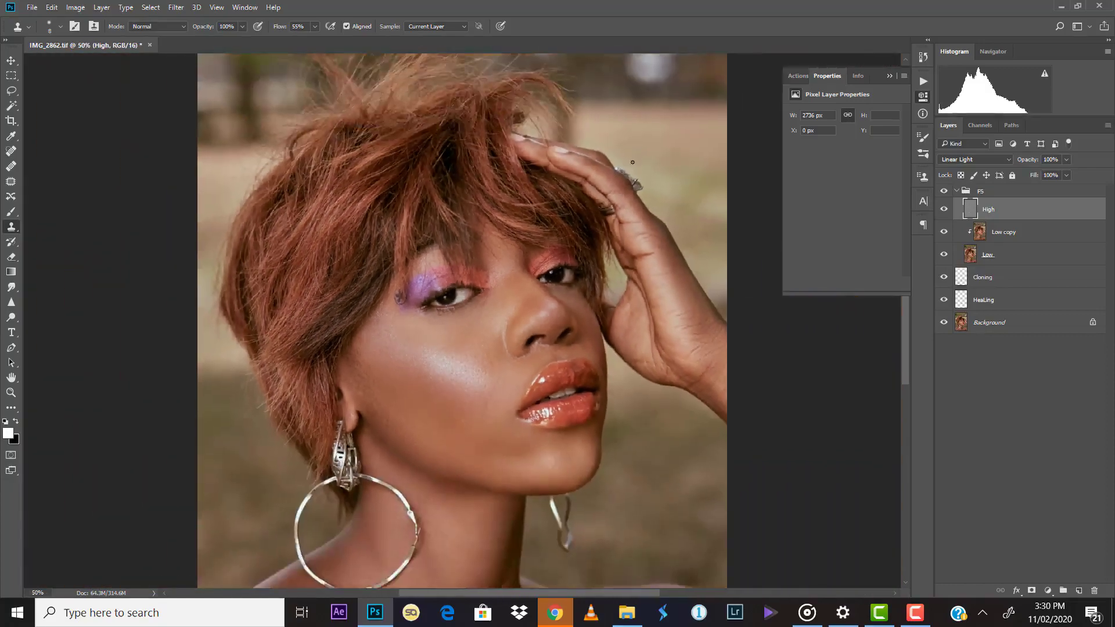
key("ctrl+plus")
key("ctrl+plus")
key("ctrl+plus")
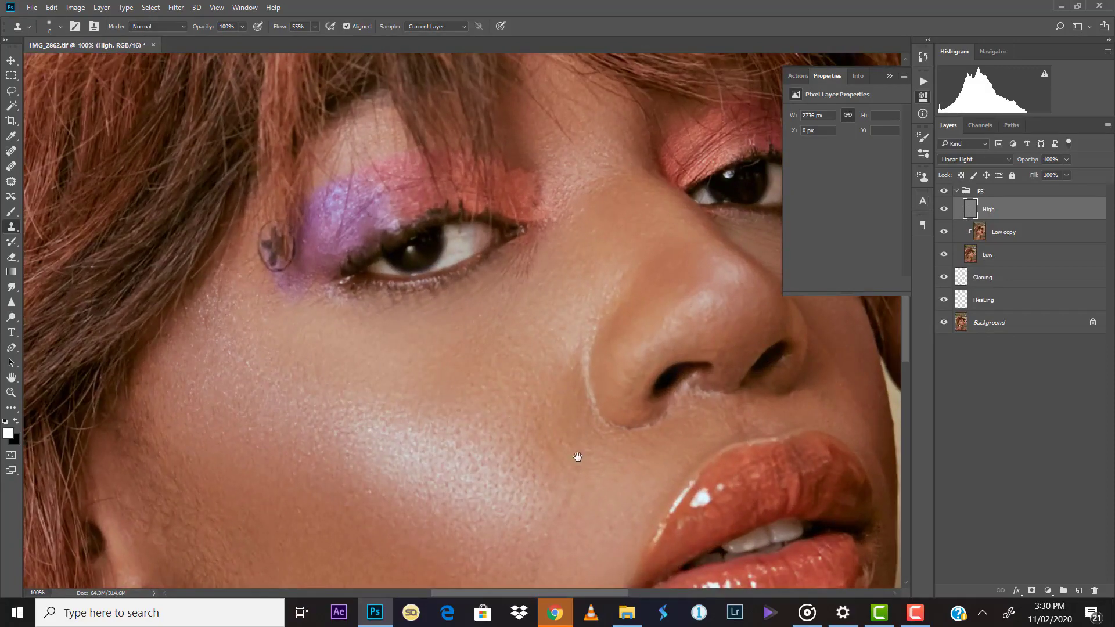
left_click_drag(578, 457, 560, 314)
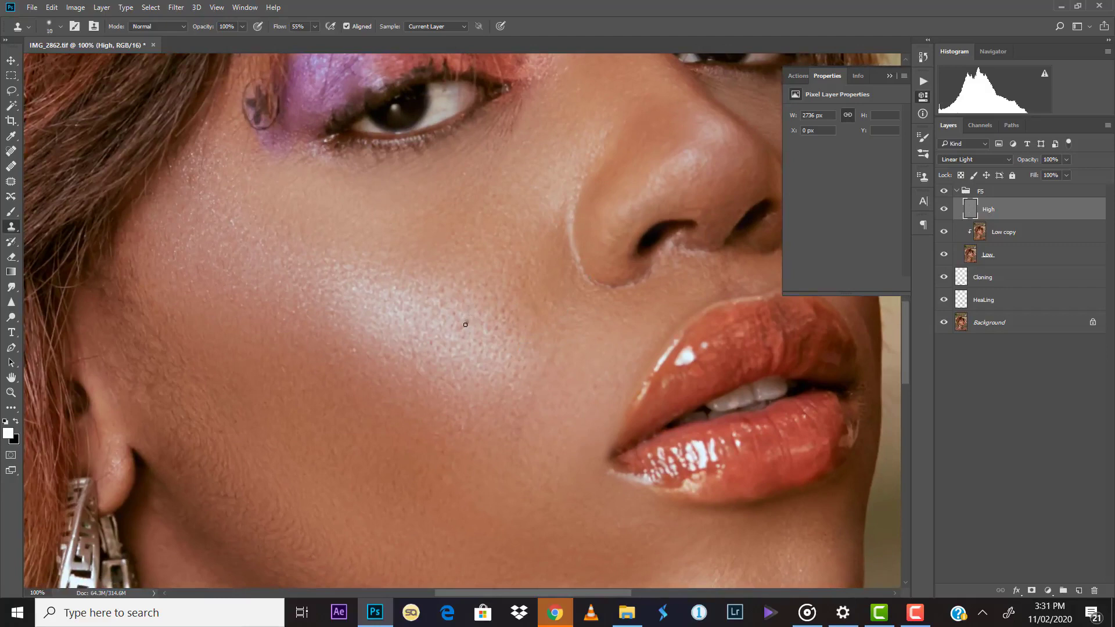
key("]")
left_click(521, 319, "alt")
left_click(536, 397, "alt")
left_click(557, 366)
left_click_drag(561, 341, 557, 354)
left_click_drag(515, 293, 515, 384)
left_click(564, 408, "alt")
left_click(565, 393, "alt")
left_click_drag(551, 365, 549, 362)
Compare the face with and without the Low copy layer, and leave that layer hidden
scroll(782, 225, "down", 6)
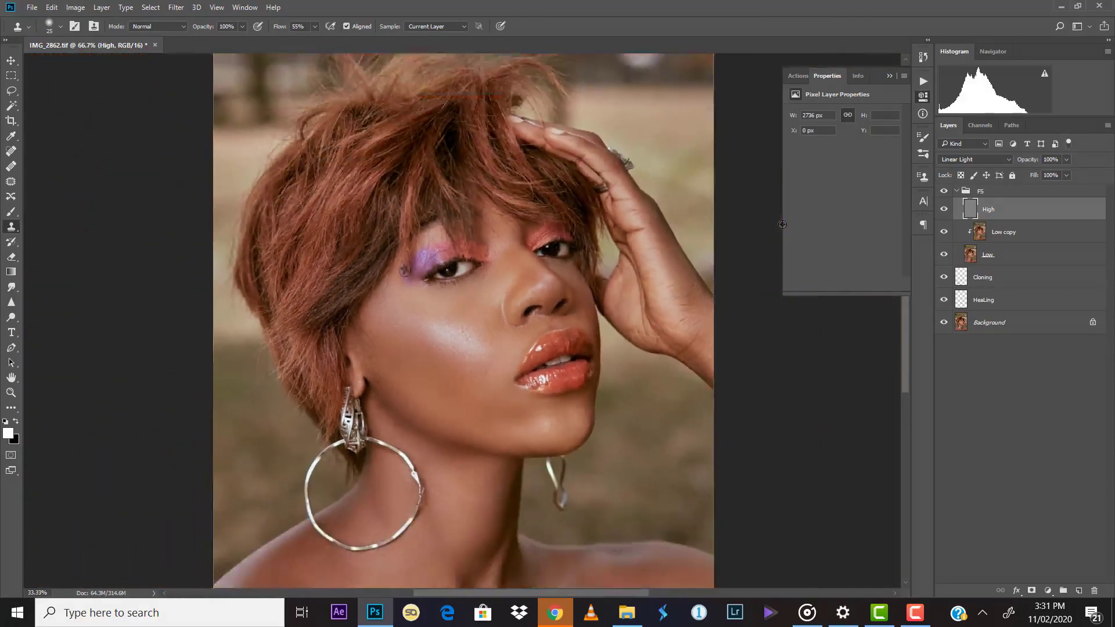
scroll(782, 224, "up", 1)
scroll(782, 224, "up", 1)
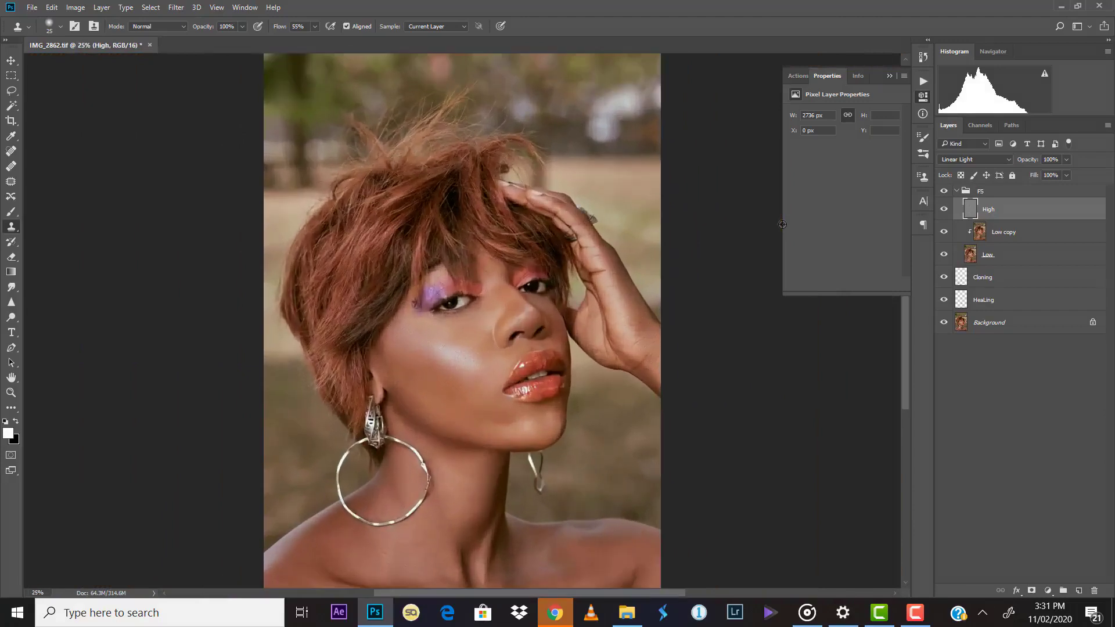
scroll(686, 414, "down", 3)
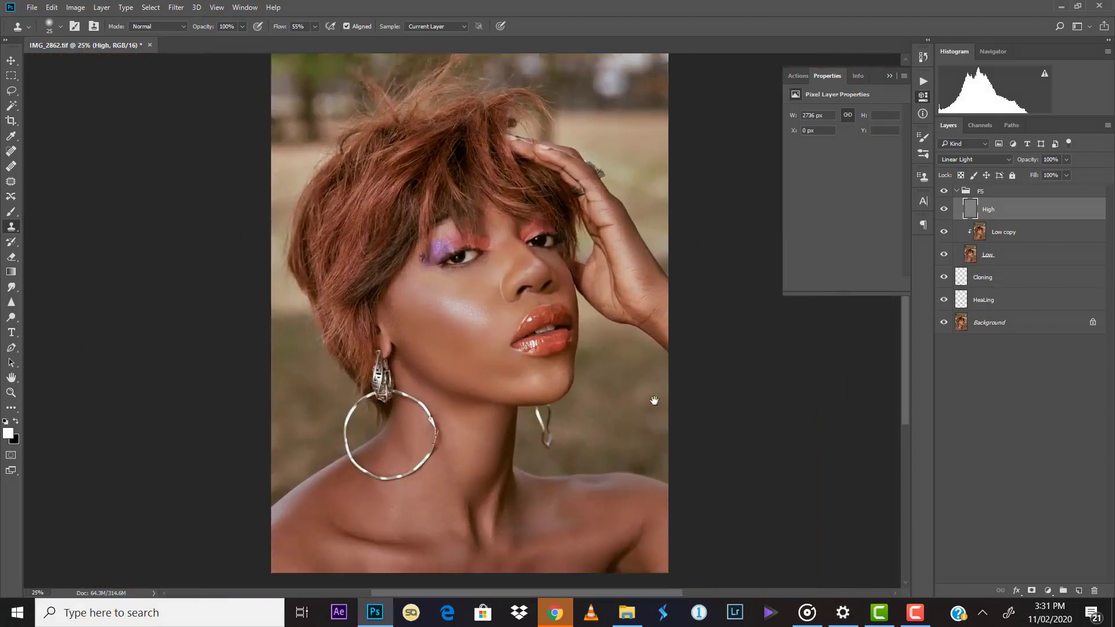
key("z")
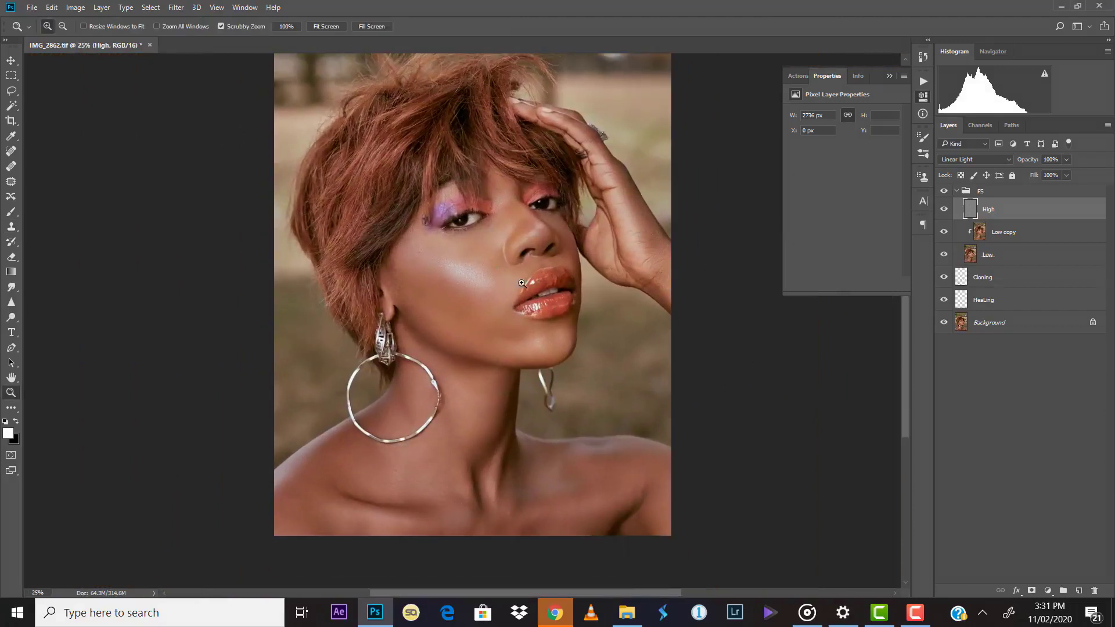
scroll(505, 279, "up", 3)
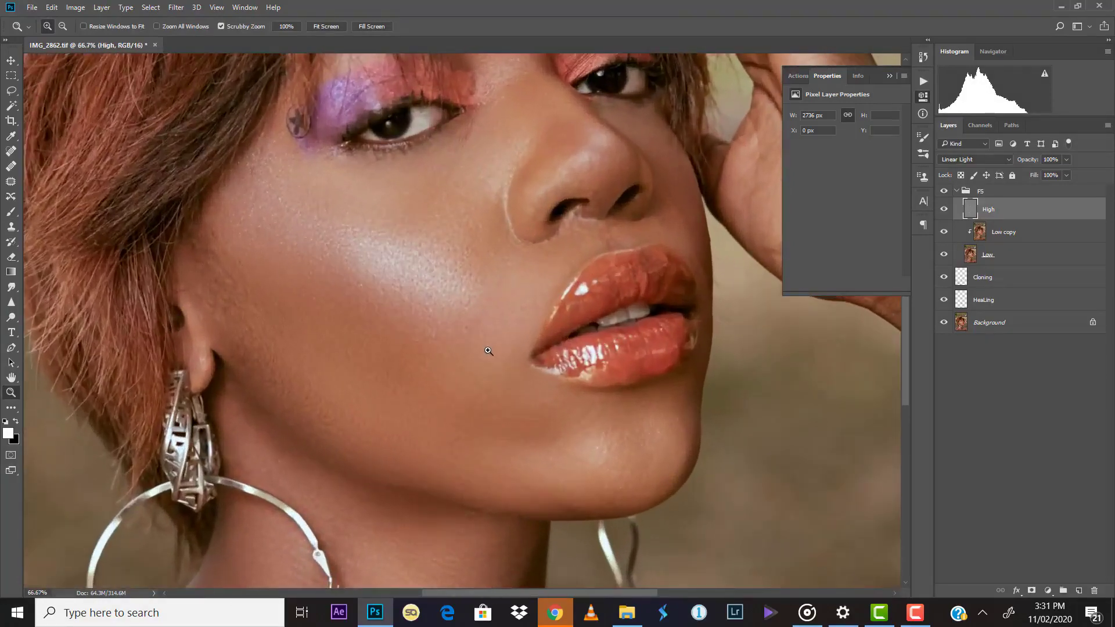
left_click_drag(1003, 233, 986, 257)
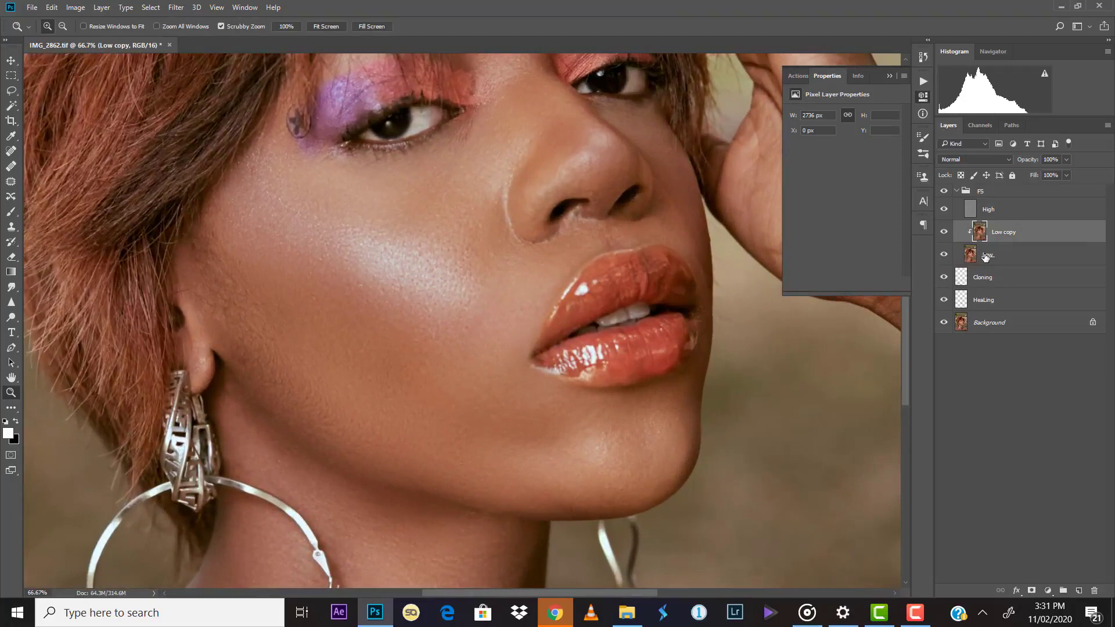
left_click(944, 234)
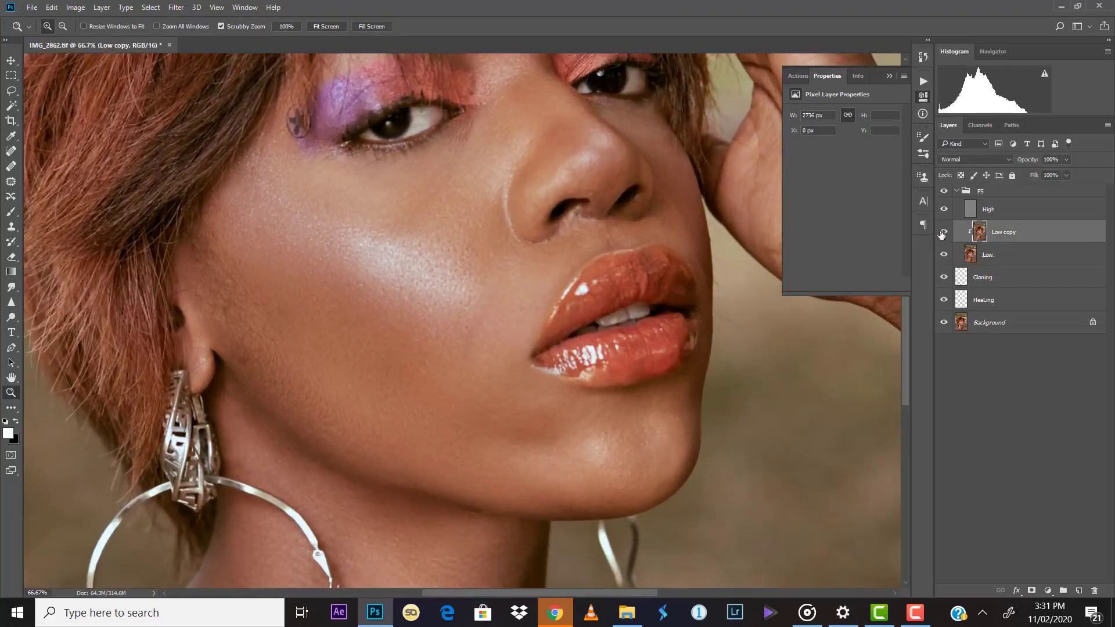
left_click(943, 234)
left_click(941, 235)
left_click(942, 234)
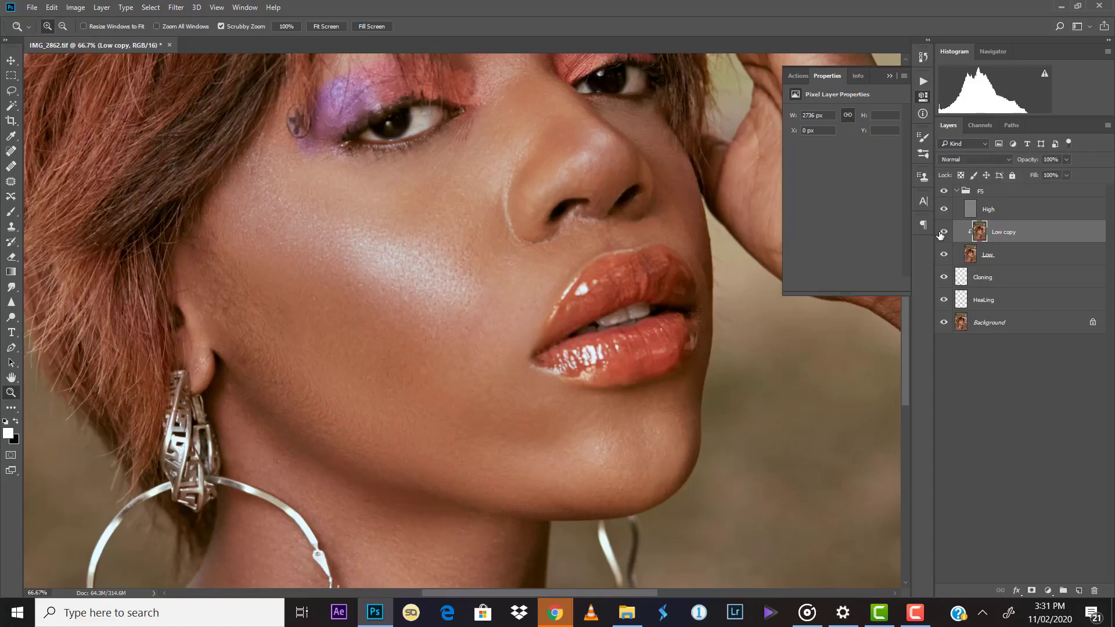
left_click(941, 236)
left_click(943, 235)
left_click(944, 235)
left_click(944, 234)
left_click(943, 235)
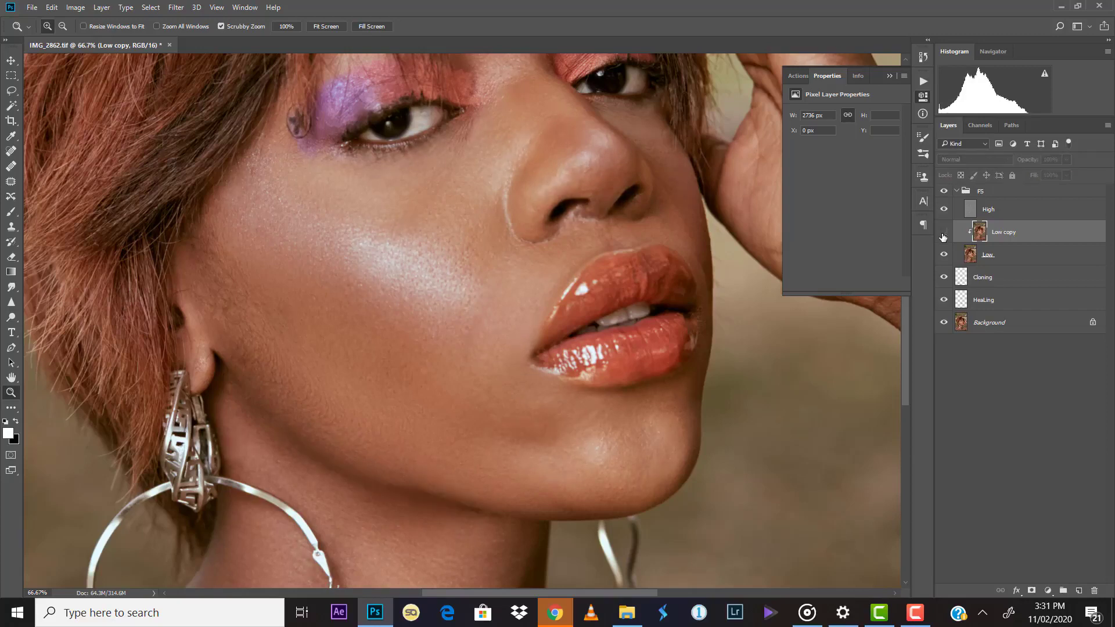
Duplicate the Low layer and clip the duplicate to Low
key("ctrl+minus")
key("ctrl+minus")
key("ctrl+minus")
key("ctrl+minus")
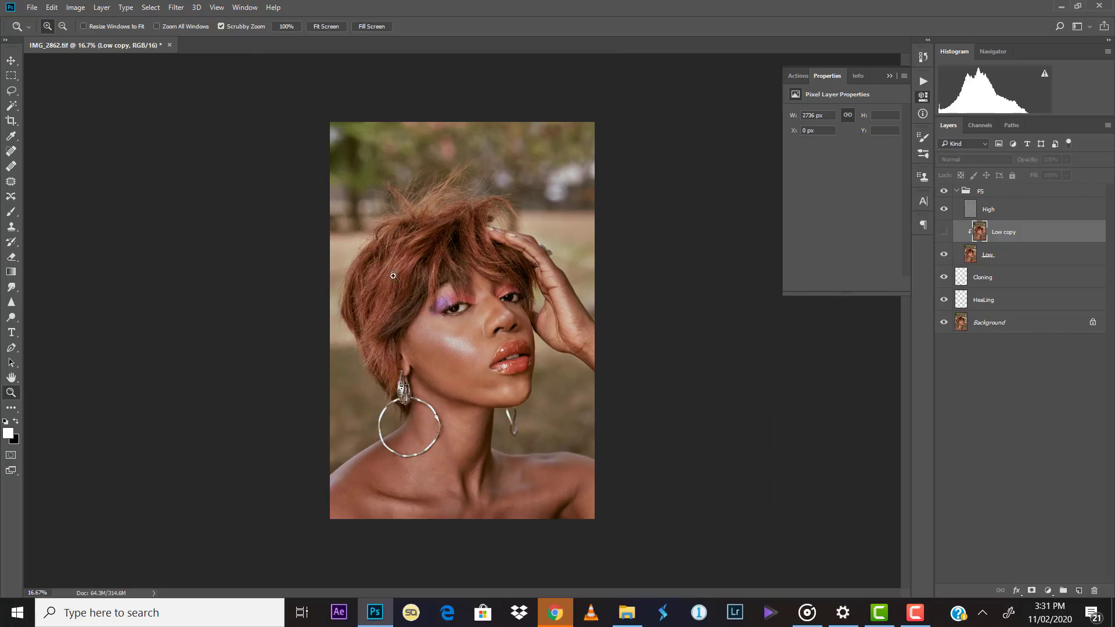
left_click(986, 253)
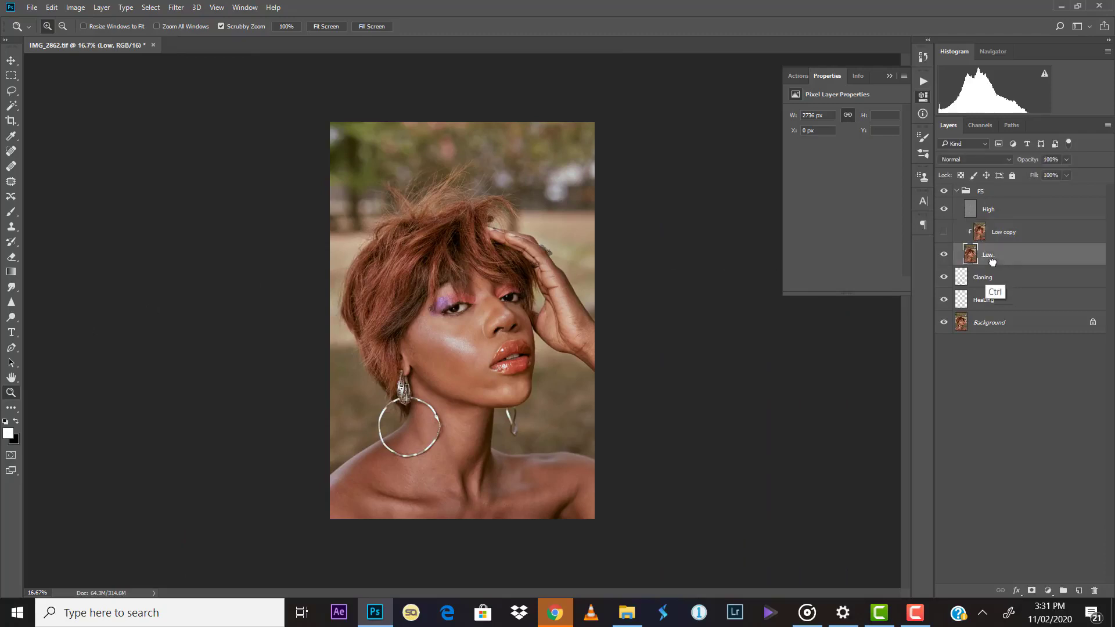
key("ctrl+j")
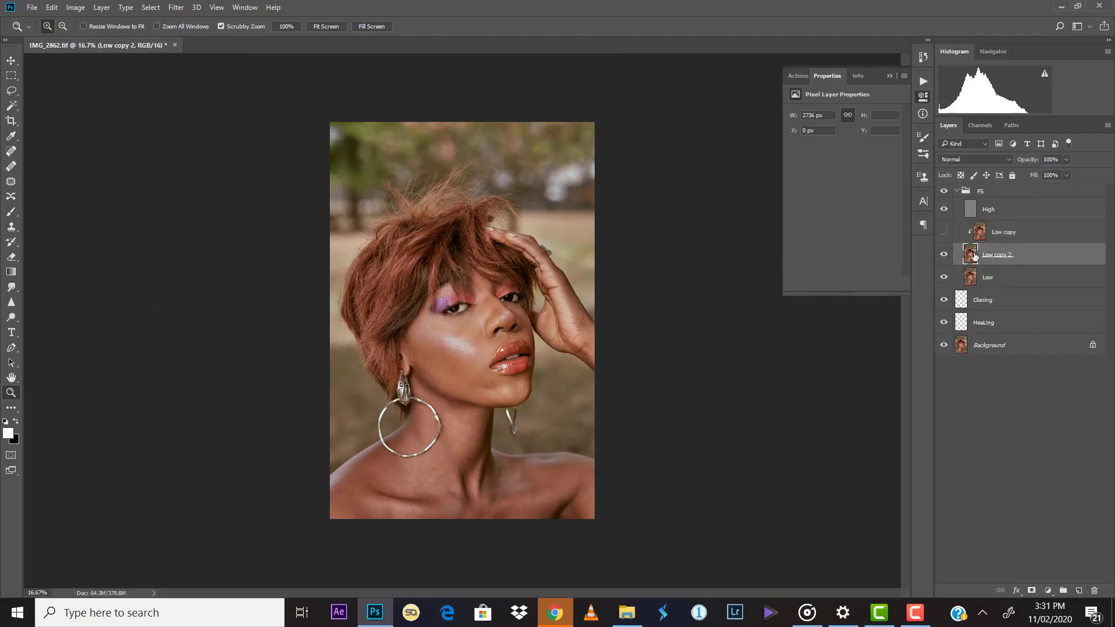
left_click(971, 265, "alt")
Blend the skin tones on the cheek below the eye with the Mixer Brush at size 150 on Low copy 2
left_click(461, 373)
left_click(462, 373)
left_click(465, 374)
left_click(468, 376)
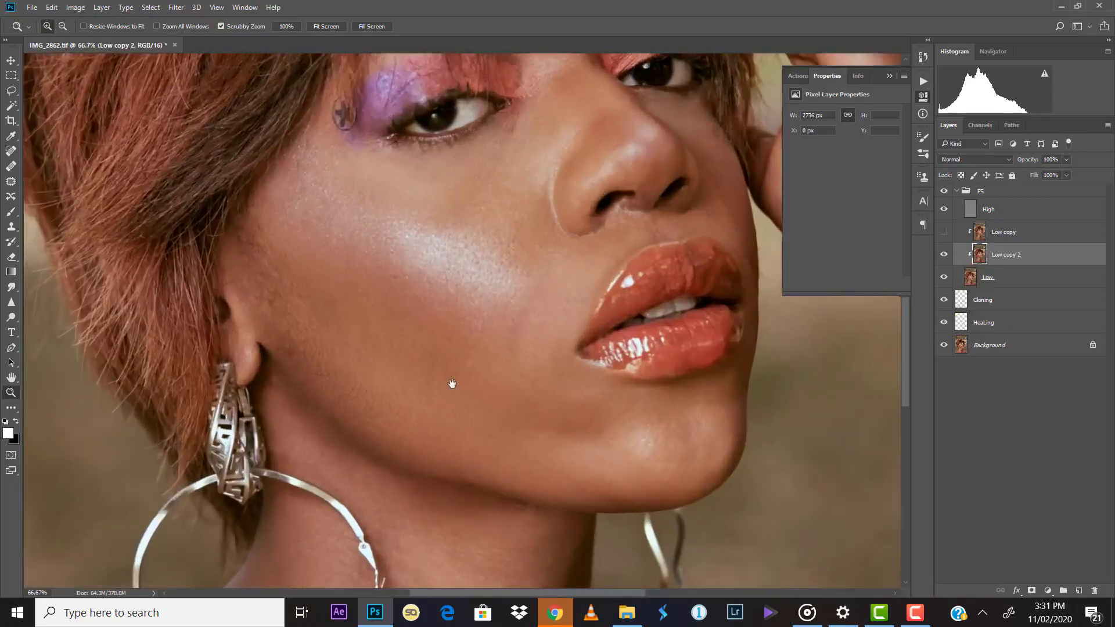
left_click_drag(451, 383, 505, 393)
left_click_drag(507, 337, 461, 405)
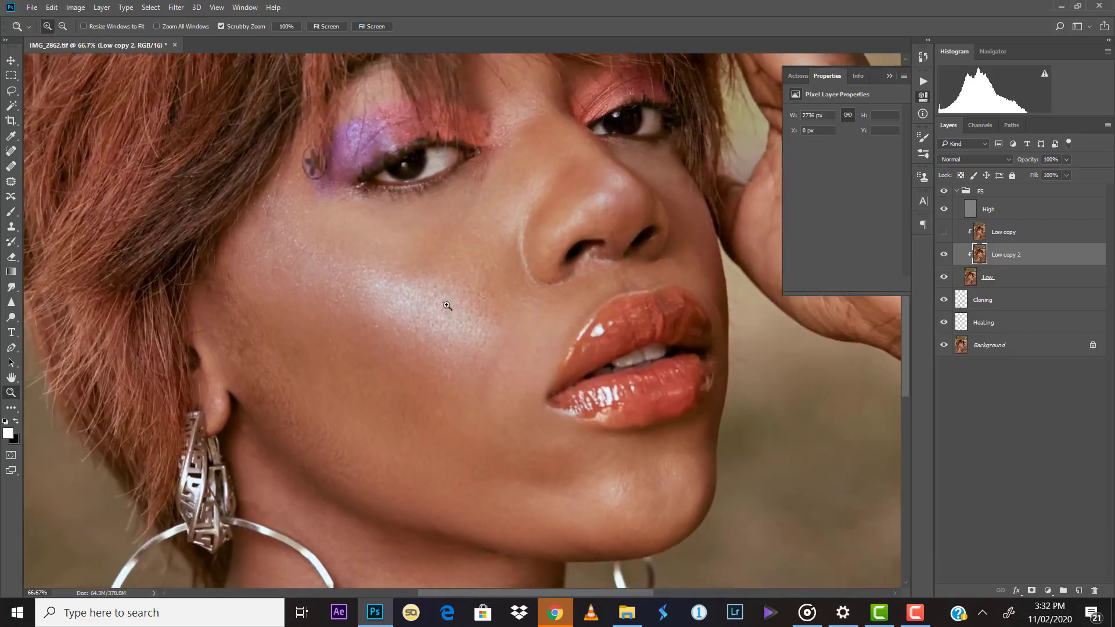
key("b")
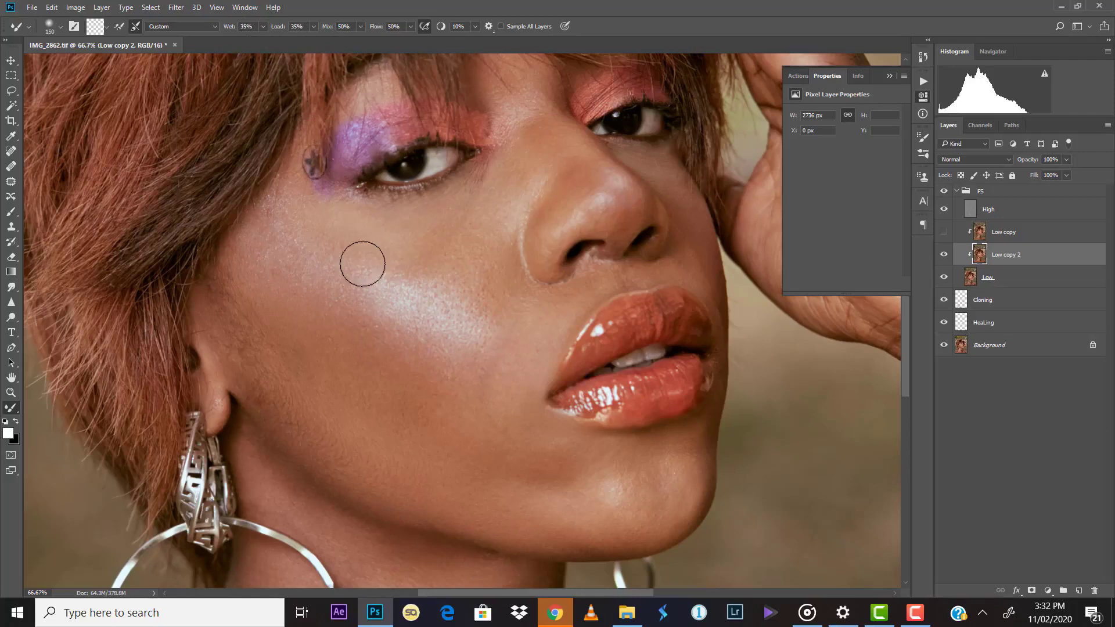
mouse_move(337, 387)
left_mouse_down()
mouse_move(373, 307)
mouse_move(378, 349)
mouse_move(343, 306)
left_mouse_up()
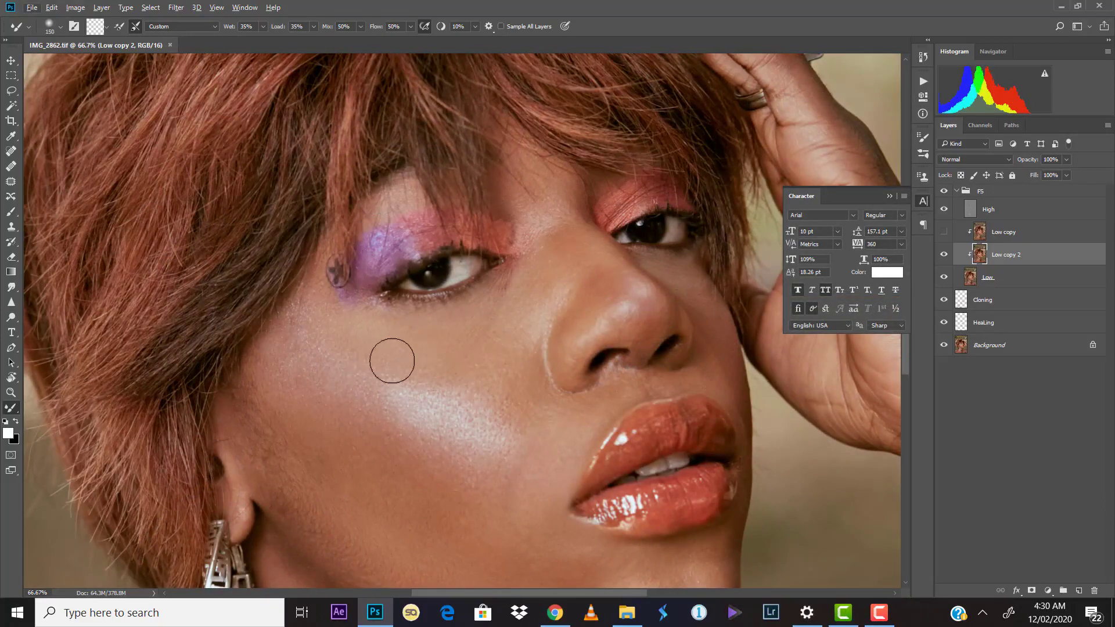
key("alt")
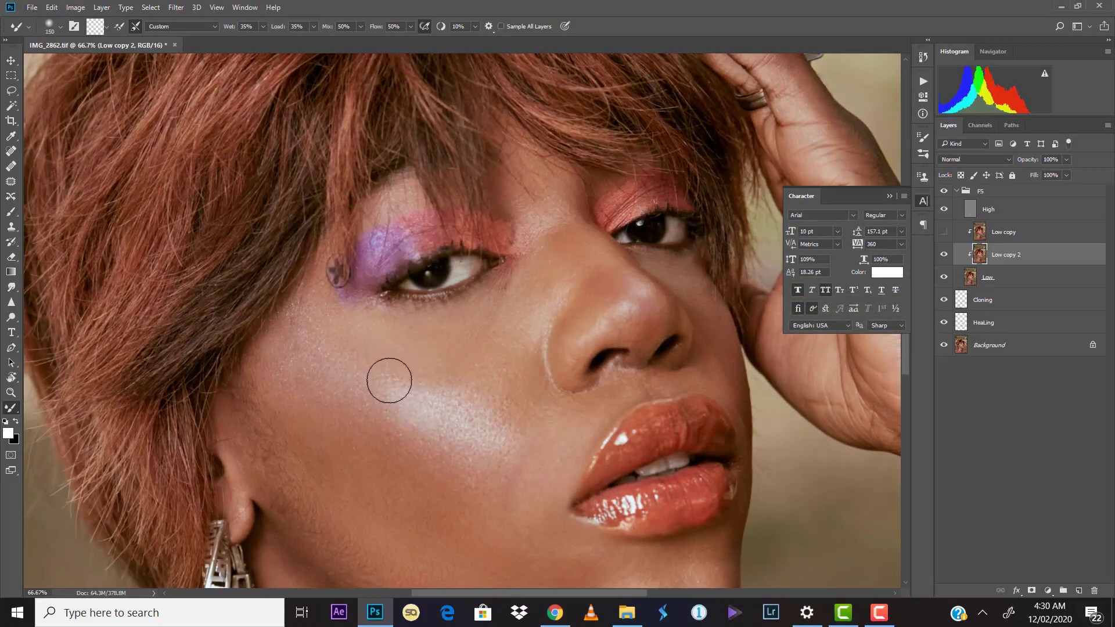
left_click_drag(390, 381, 356, 370)
left_click(363, 388, "alt")
key("ctrl+minus")
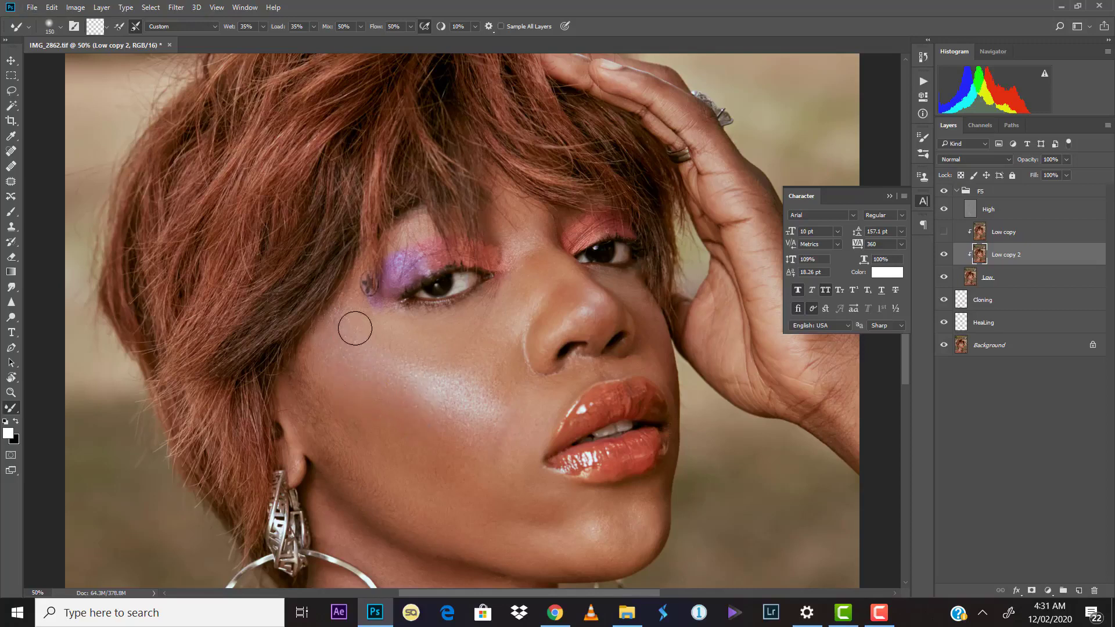
Sample nearby tones and blend the skin around the cheek highlight and lower cheek
key("alt")
key("alt")
key("alt")
key("alt")
key("alt")
key("alt")
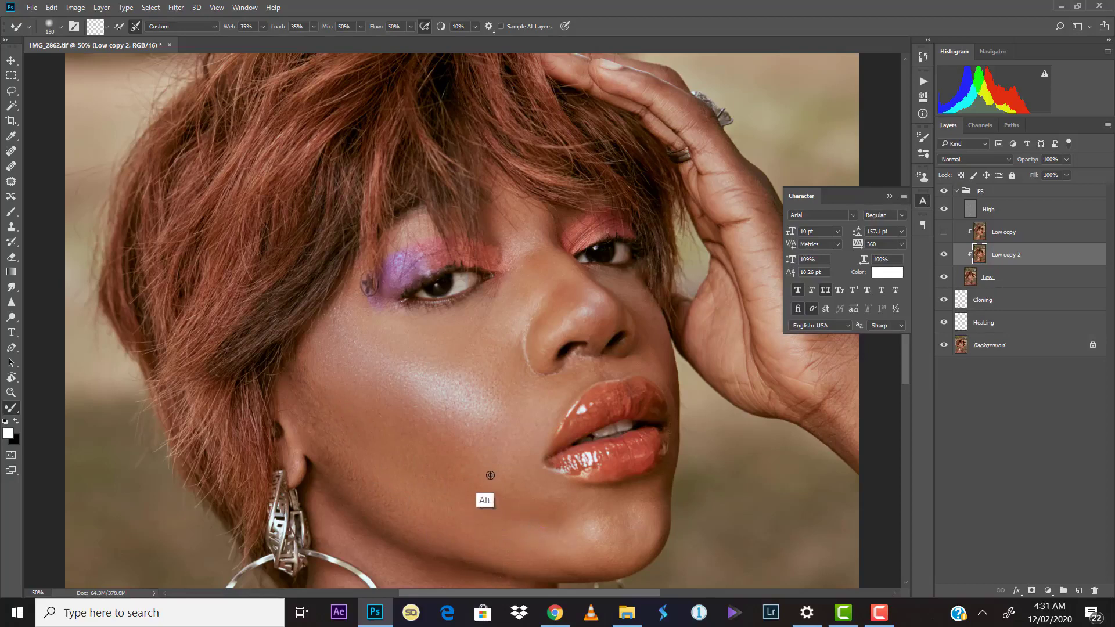
Sample nearby tones repeatedly and blend the uneven highlights on the chin and below the lips
key("alt")
key("alt")
key("alt")
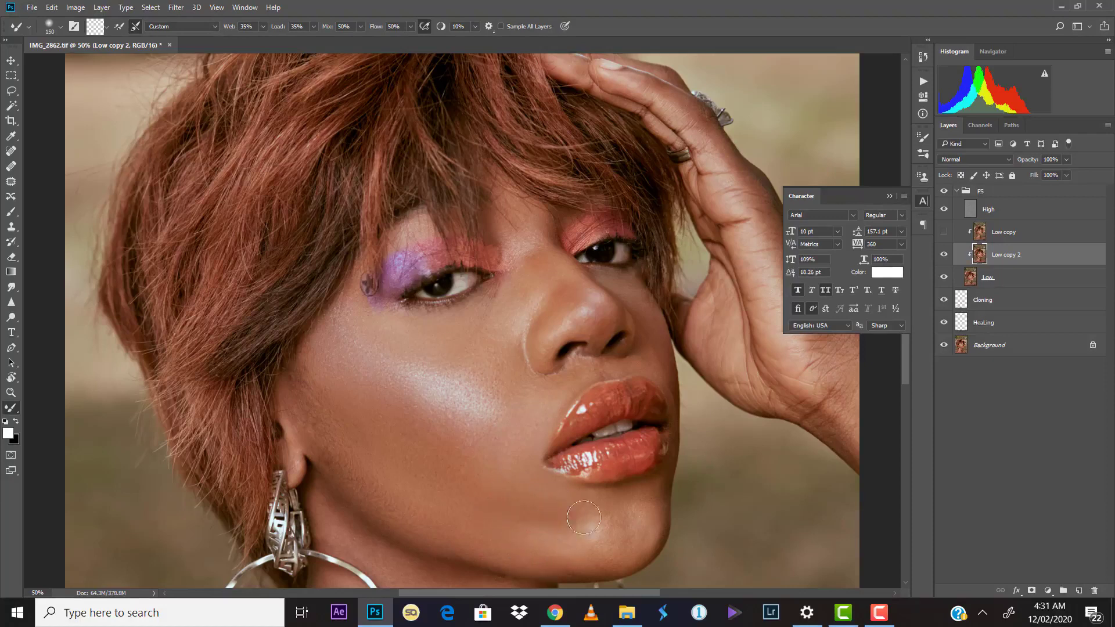
key("alt")
key("alt")
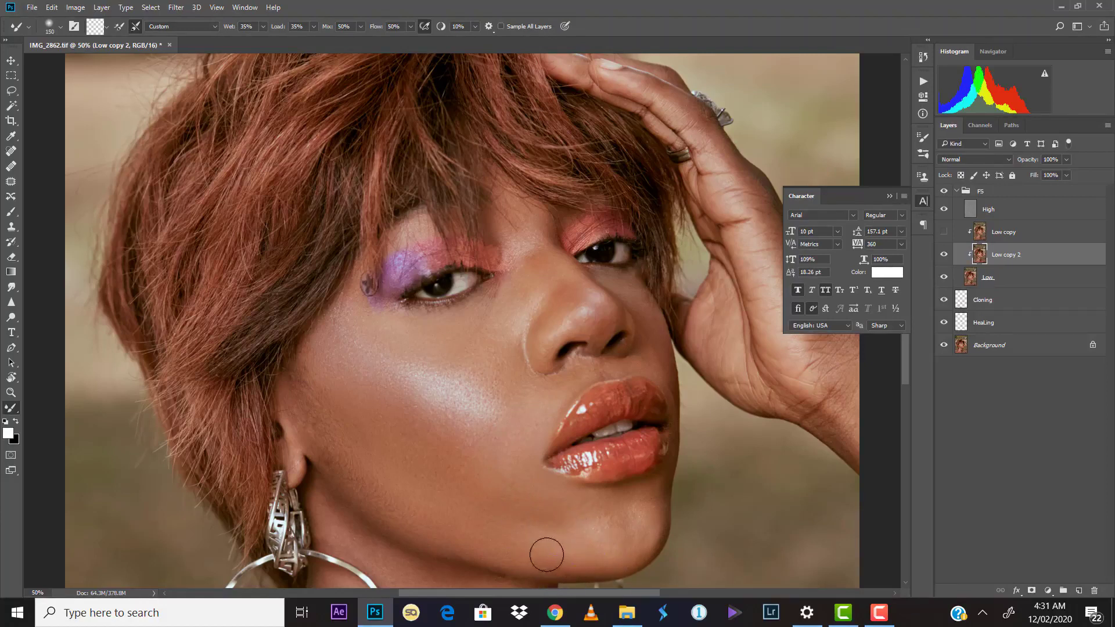
key("alt")
key("alt")
key("alt")
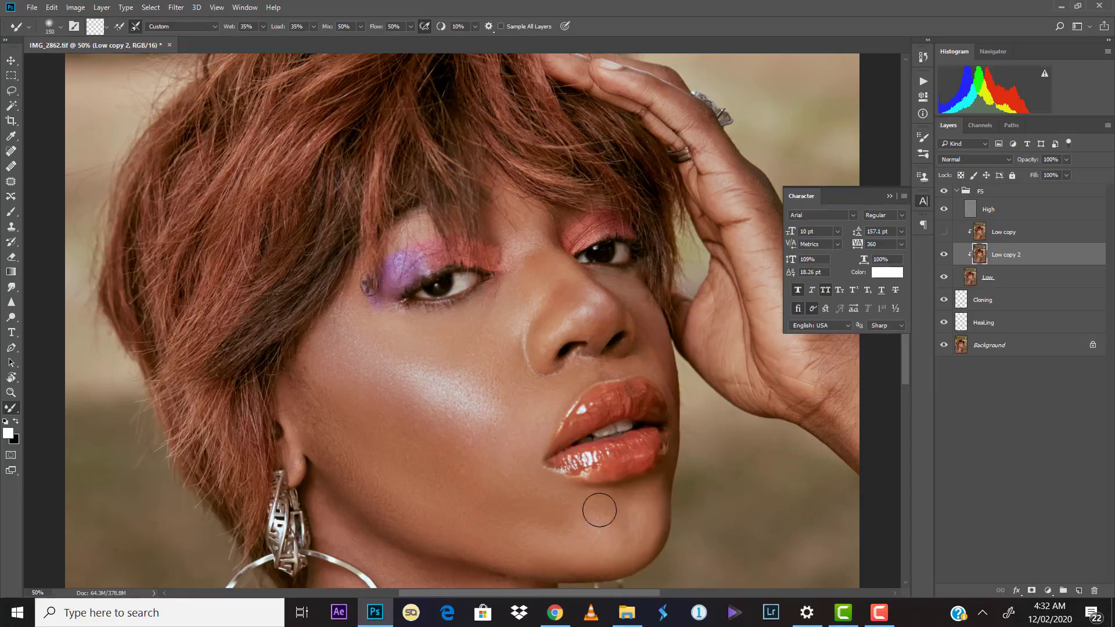
key("alt")
key("alt")
key("alt")
key("alt")
Blend the tones along the jawline and the shadow beneath it with the Mixer Brush
left_click_drag(420, 513, 405, 373)
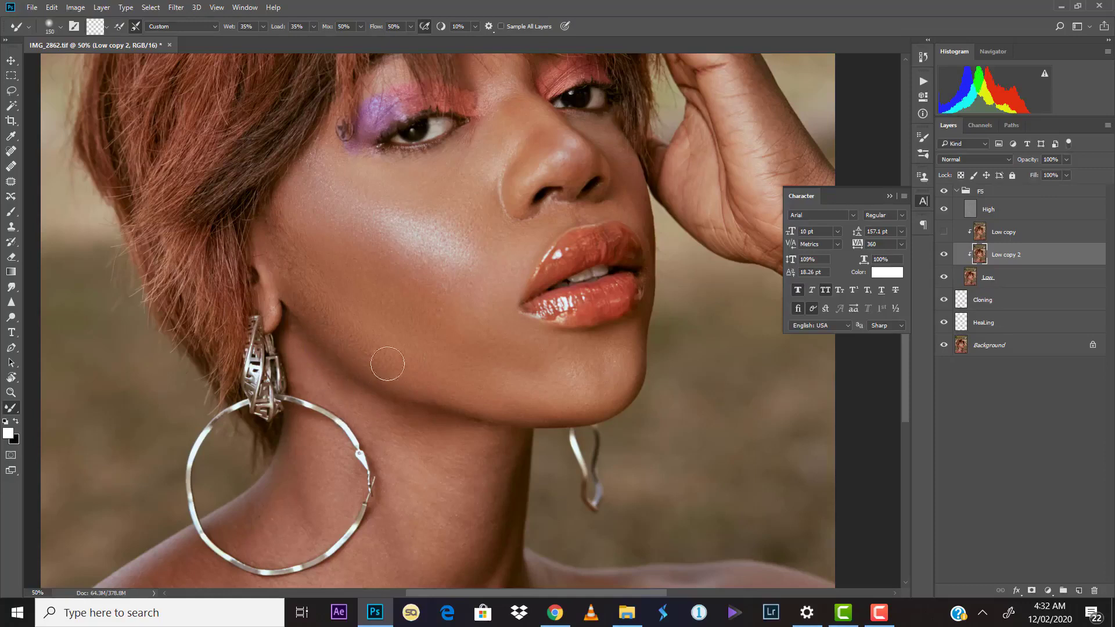
left_click(380, 394, "alt")
left_click(355, 391, "alt")
left_click_drag(312, 361, 452, 435)
left_click(360, 412, "alt")
left_click(403, 434, "alt")
left_click(411, 439, "alt")
left_click(448, 446, "alt")
Smooth the tones on the front of the neck under the chin with the Mixer Brush at size 200
mouse_move(396, 414)
left_mouse_down()
mouse_move(439, 427)
mouse_move(480, 409)
left_mouse_up()
left_click(413, 384, "alt")
left_click(510, 409, "alt")
left_click(531, 406, "alt")
mouse_move(564, 414)
left_mouse_down()
mouse_move(596, 402)
mouse_move(578, 377)
mouse_move(629, 285)
left_mouse_up()
left_click(538, 378, "alt")
left_click(602, 363, "alt")
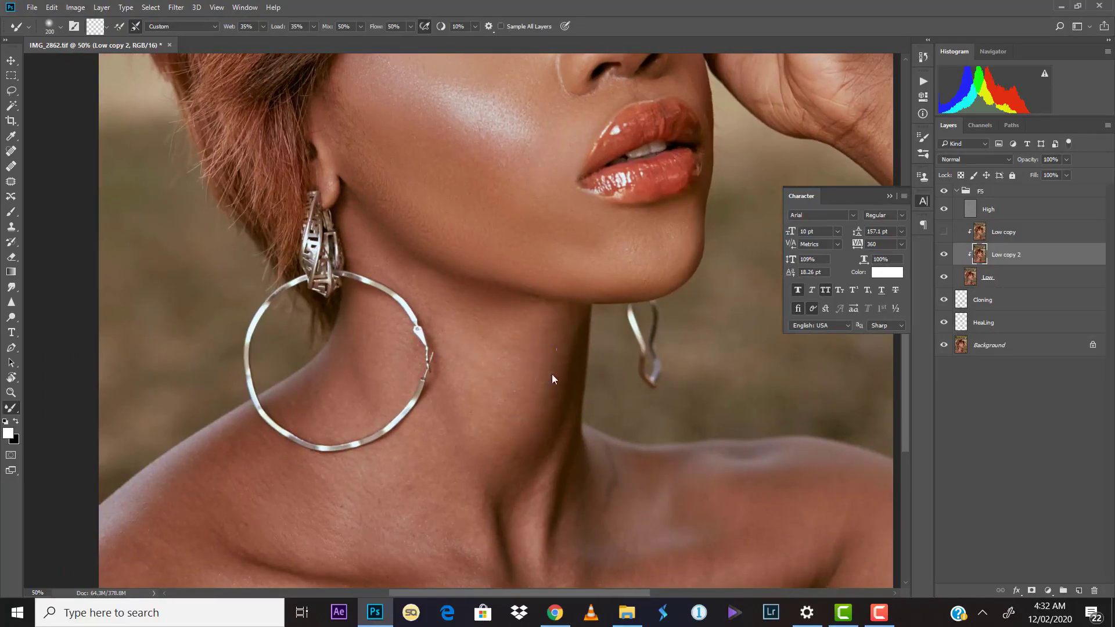
Blend the skin on the lower neck and below the ear around the hoop earring
left_click_drag(497, 454, 478, 463)
mouse_move(510, 389)
left_mouse_down()
mouse_move(568, 406)
mouse_move(582, 399)
left_mouse_up()
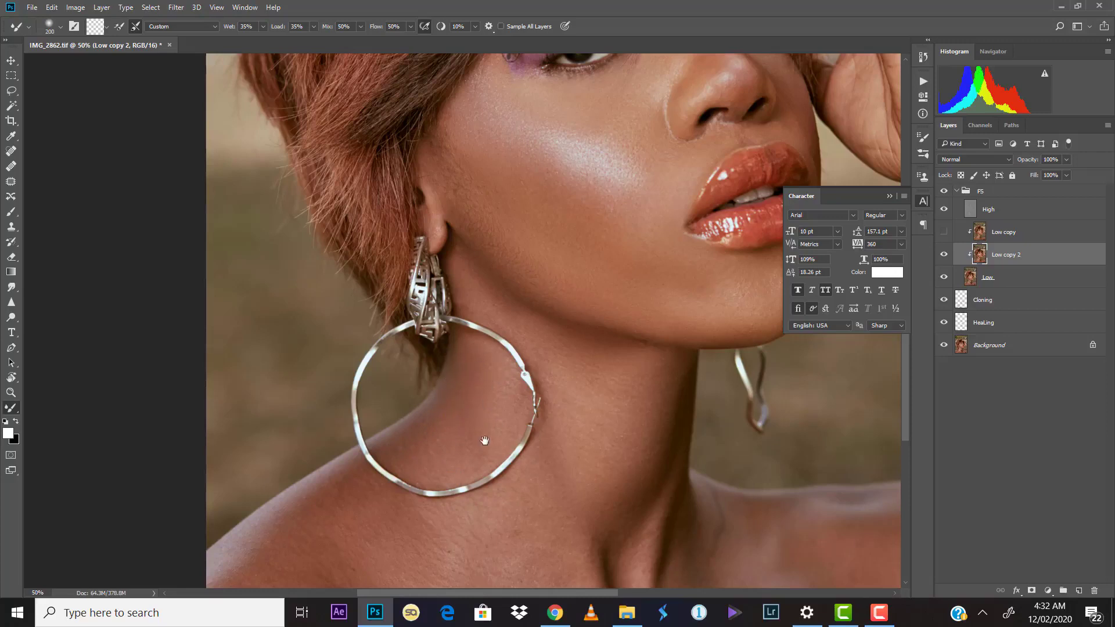
left_click_drag(481, 438, 508, 308)
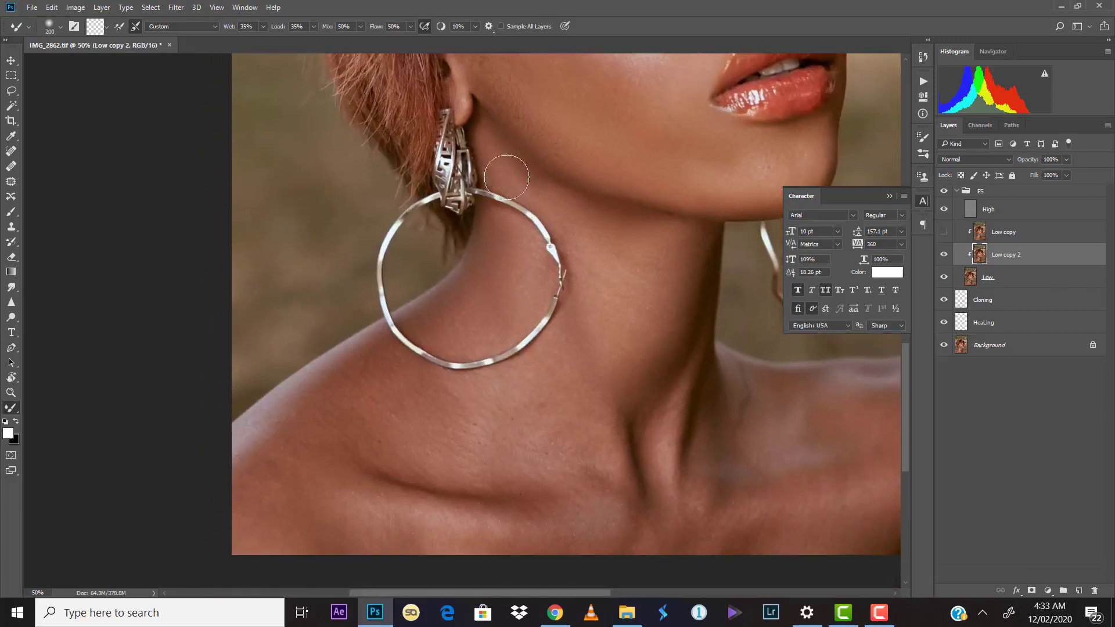
left_click(511, 181, "alt")
left_click_drag(497, 158, 496, 147)
Compare the neck and jaw before and after by hiding and showing the FS group and Low copy 2
left_click(944, 191)
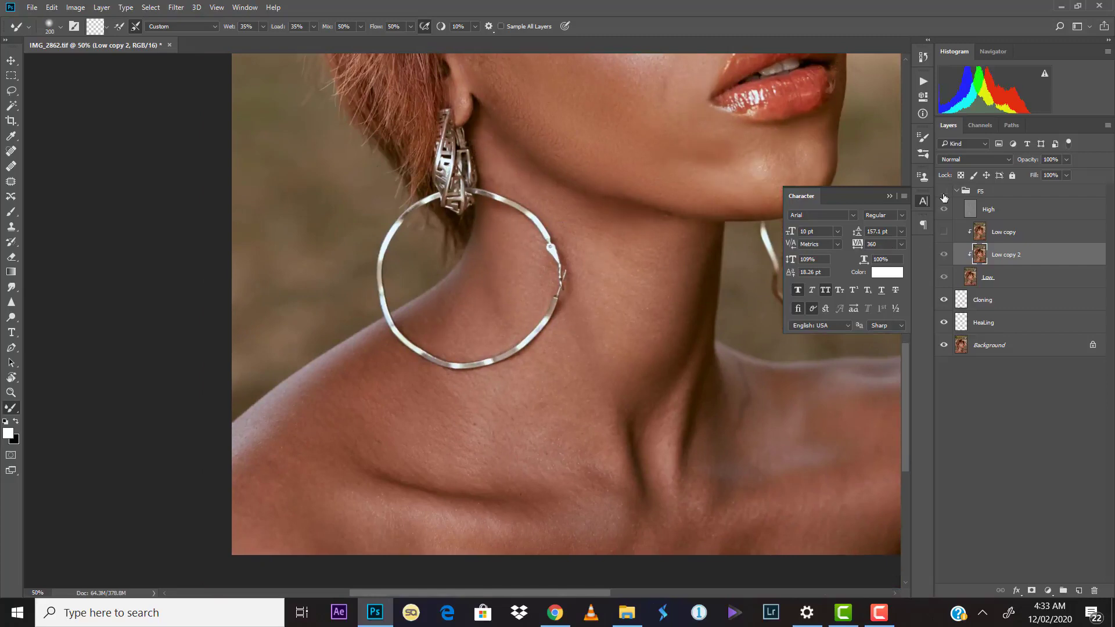
left_click(944, 191)
left_click(944, 254)
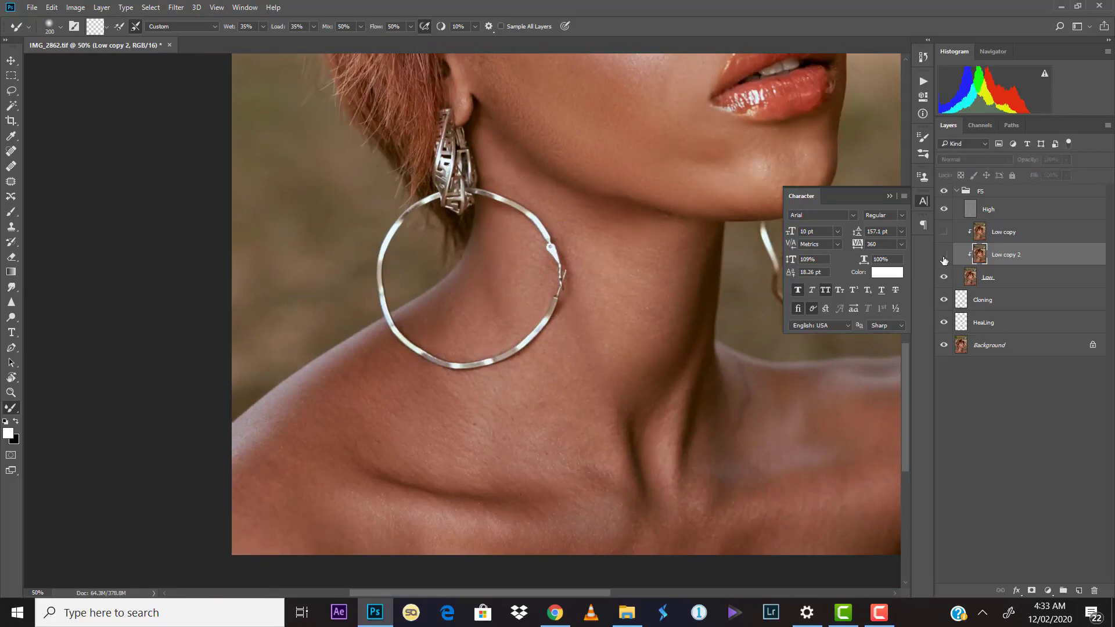
left_click(944, 254)
left_click(943, 256)
left_click(944, 255)
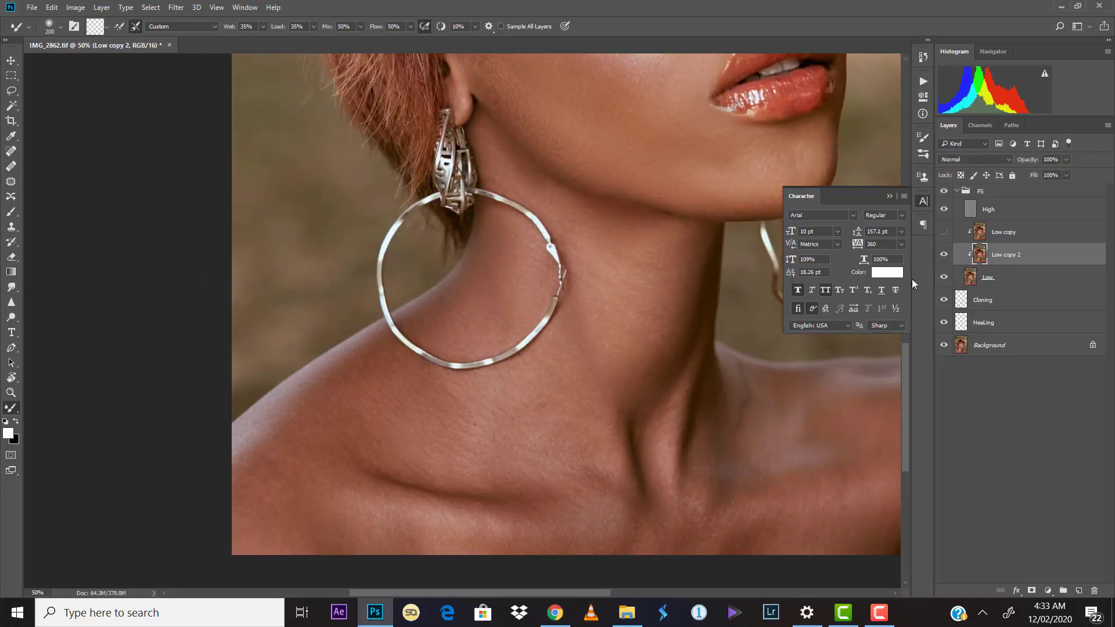
Blend the skin tones above the collarbone below the large hoop earring with the Mixer Brush
left_click_drag(568, 360, 562, 207)
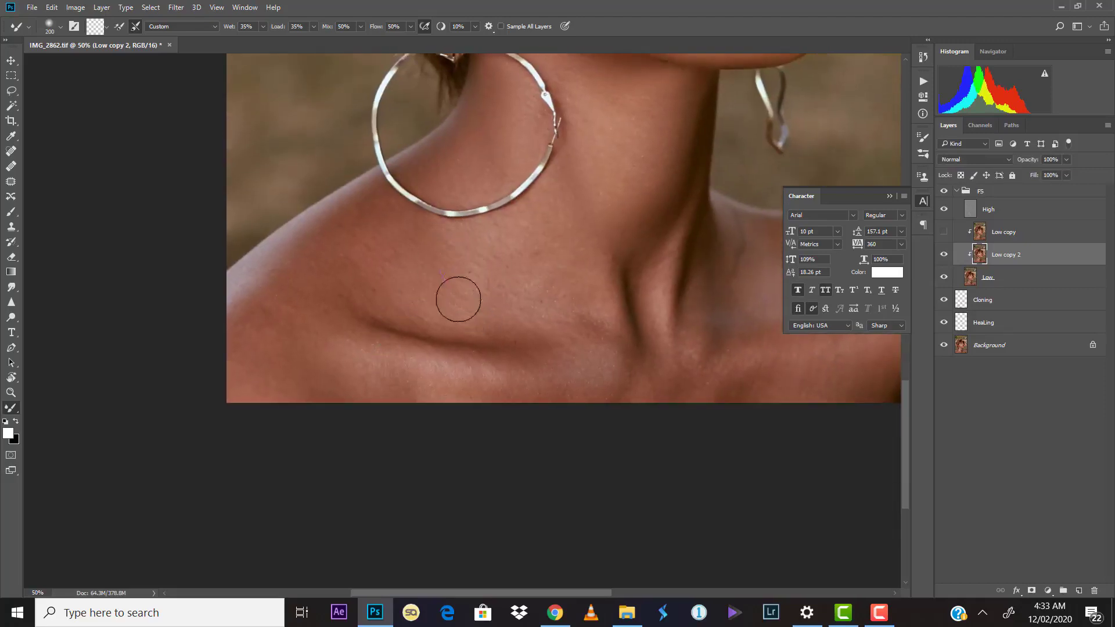
key("alt")
left_click(428, 297, "alt")
mouse_move(413, 292)
left_mouse_down()
mouse_move(365, 294)
mouse_move(388, 317)
left_mouse_up()
left_click(368, 284, "alt")
left_click(416, 317, "alt")
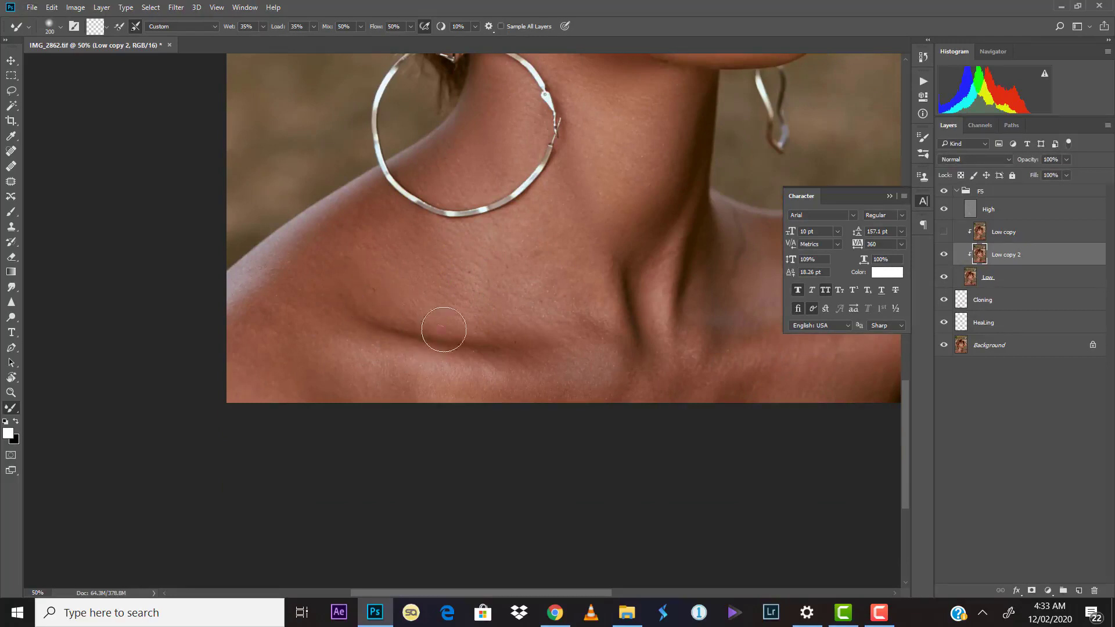
left_click(495, 334, "alt")
Smooth the tones along and below the collarbone on the hoop-earring side with the Mixer Brush
mouse_move(503, 336)
left_mouse_down()
mouse_move(550, 336)
mouse_move(490, 369)
left_mouse_up()
left_click(568, 378, "alt")
left_click(401, 368, "alt")
left_click(381, 364, "alt")
left_click_drag(395, 356, 332, 338)
left_click(376, 375, "alt")
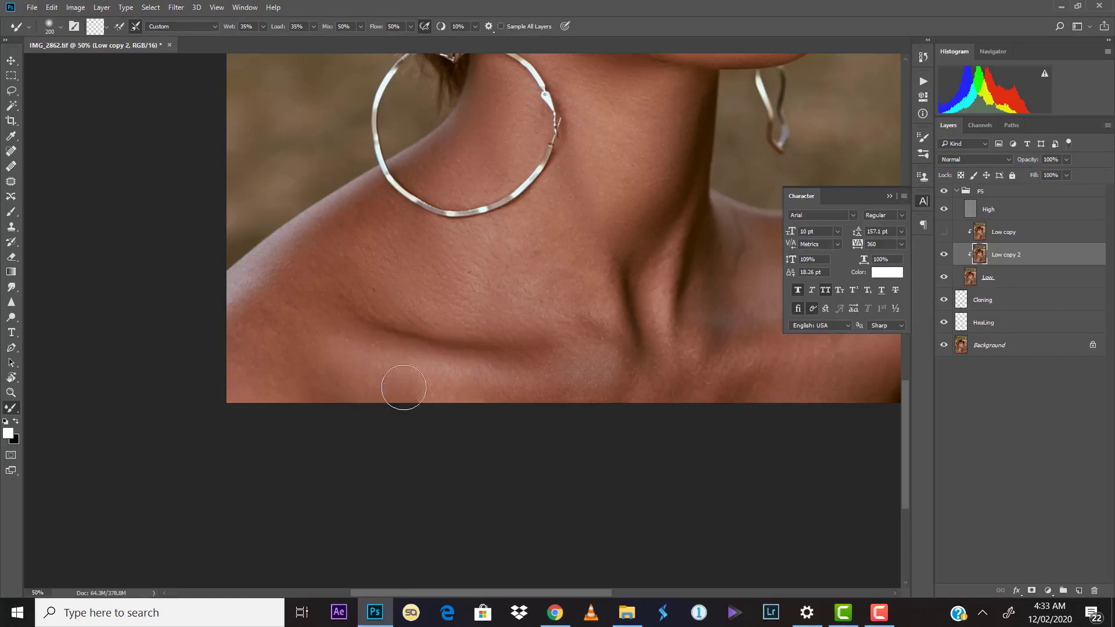
Even out the tones across the upper chest toward the base of the throat
key("alt")
key("alt")
left_click_drag(507, 390, 614, 388)
left_click(518, 389, "alt")
mouse_move(589, 322)
left_mouse_down()
mouse_move(598, 338)
mouse_move(566, 307)
left_mouse_up()
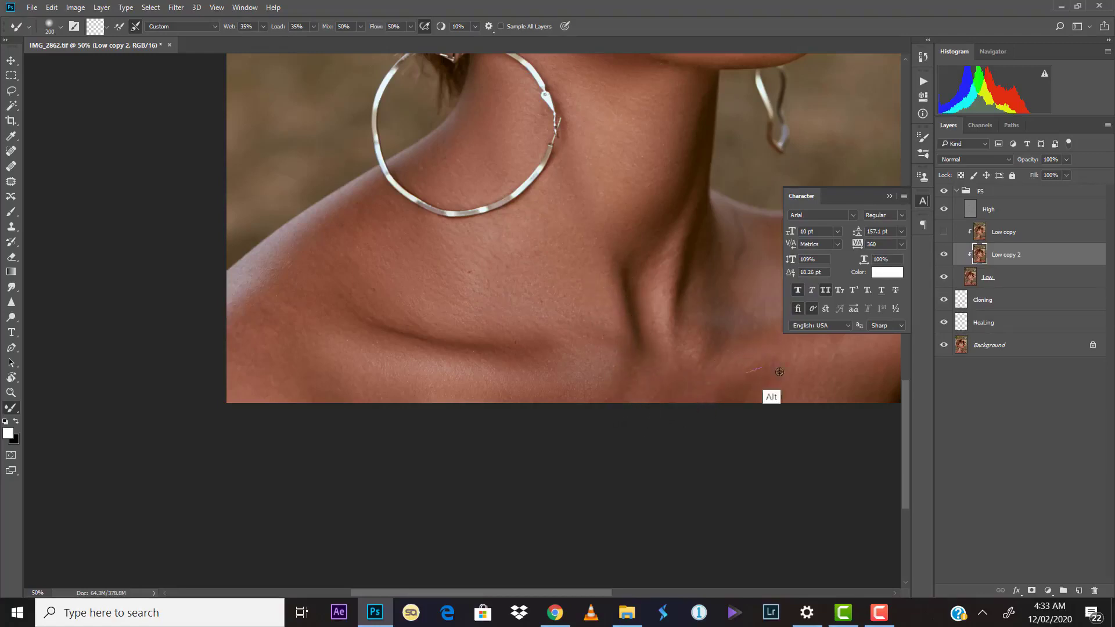
Blend the patchy greyish tones on the chest and collarbone on the far side of the throat
left_click_drag(731, 406, 602, 423)
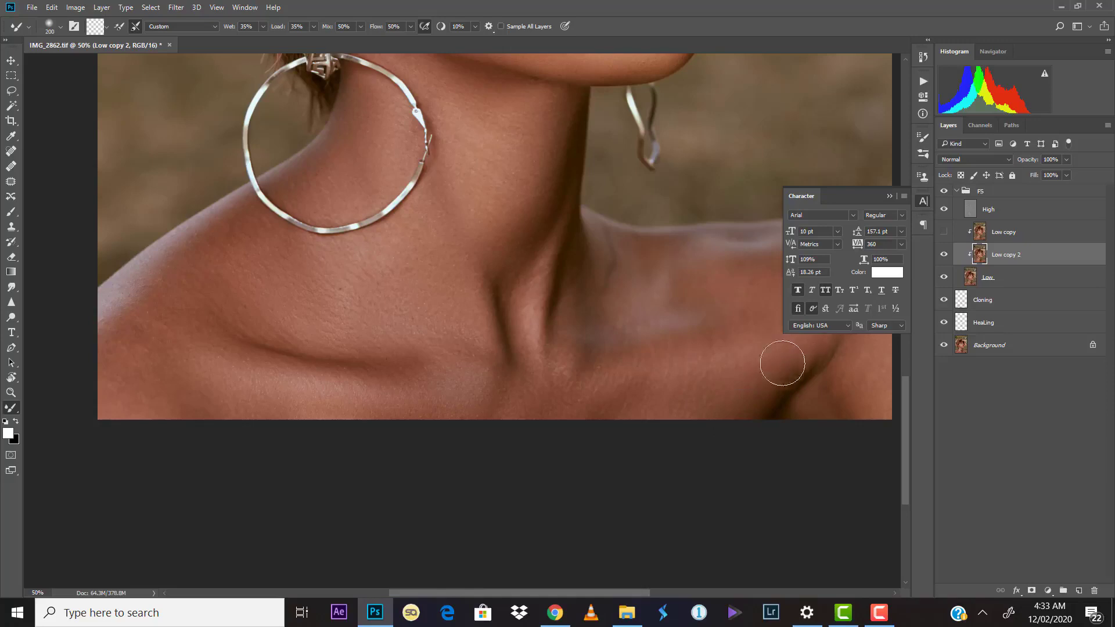
left_click_drag(783, 364, 762, 400)
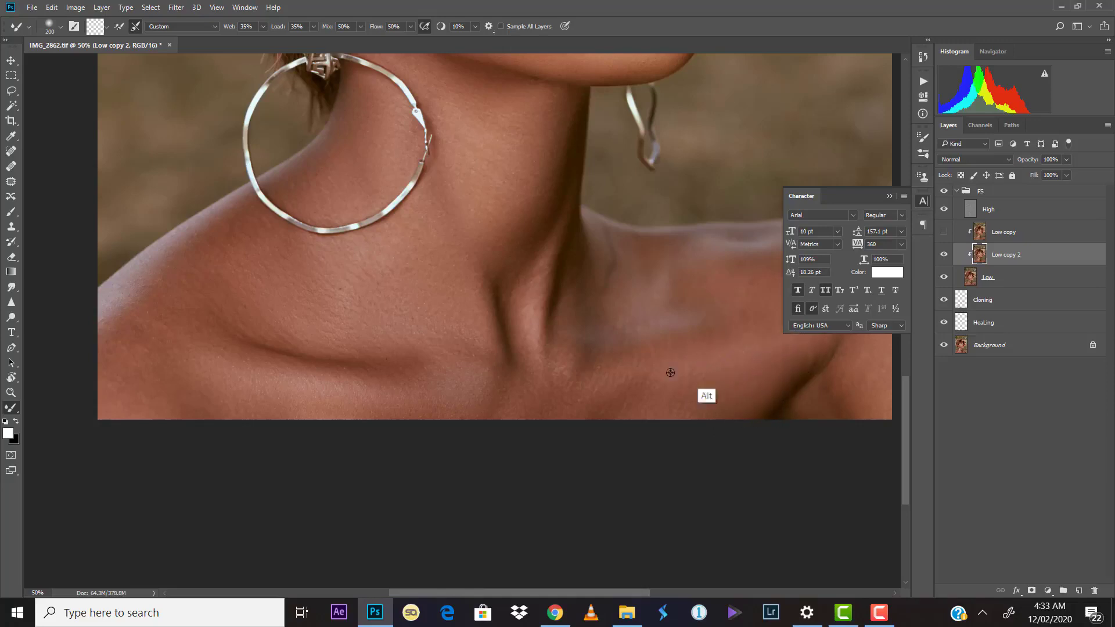
left_click(627, 377, "alt")
left_click_drag(627, 376, 588, 394)
left_click(617, 347, "alt")
left_click_drag(656, 329, 670, 324)
key("alt")
key("alt")
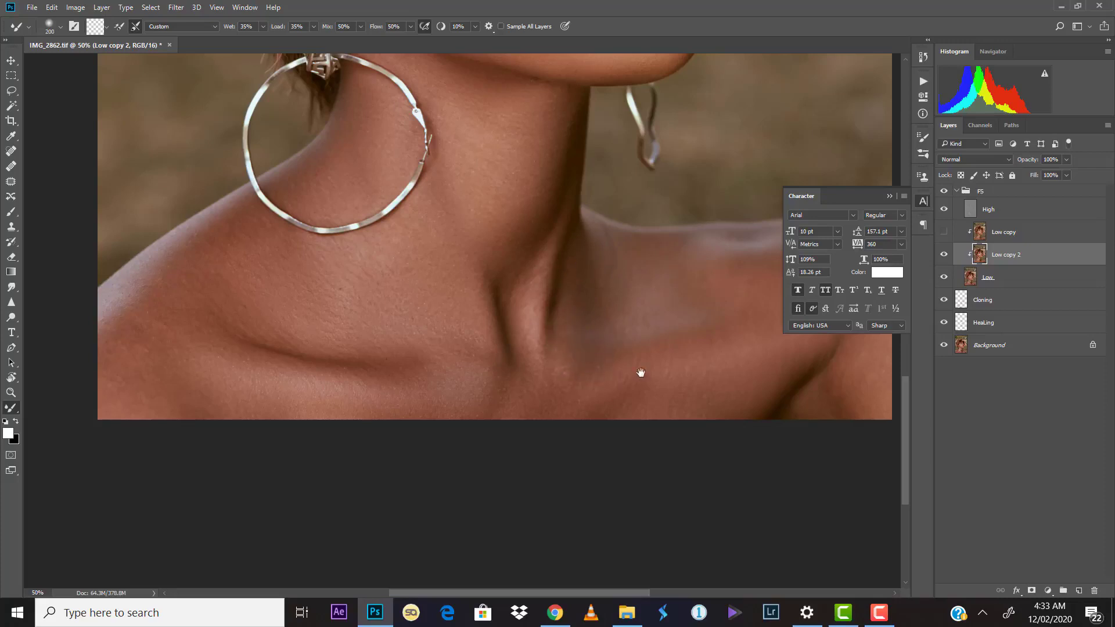
Smooth the tones on the far shoulder beside the raised arm's side with the Mixer Brush
left_click_drag(701, 341, 548, 378)
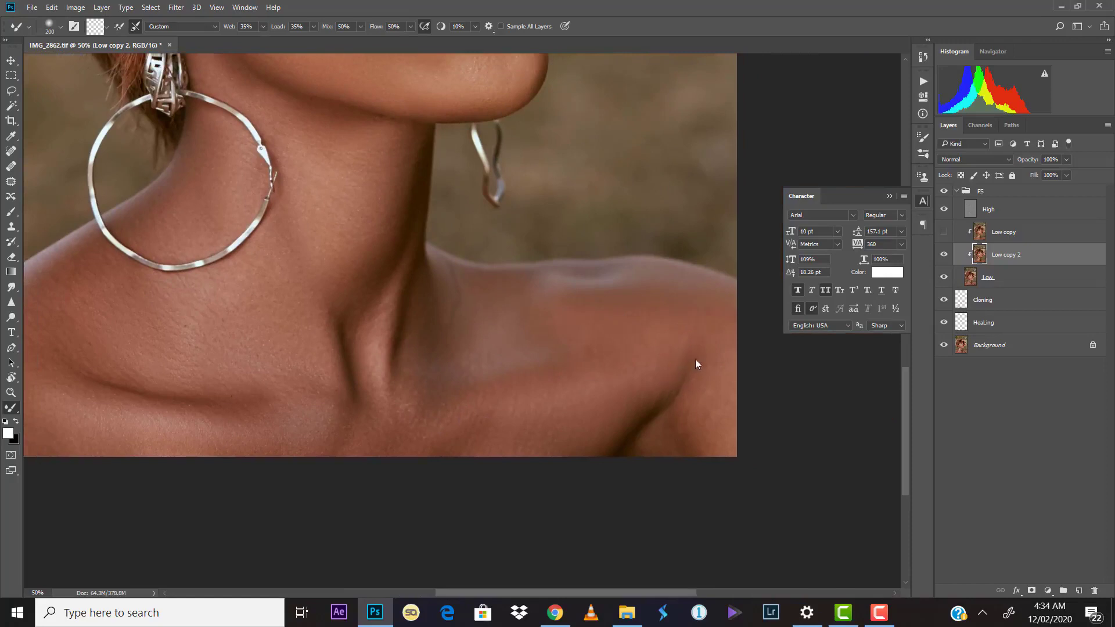
key("alt")
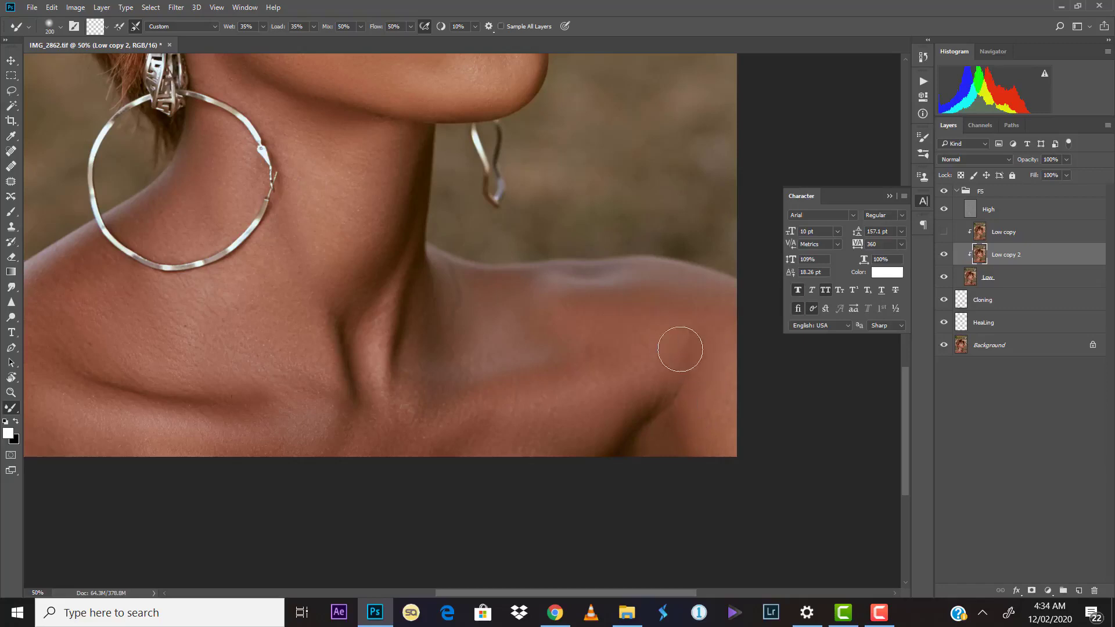
key("alt")
Blend the skin along the outer edge of the near shoulder below the hoop earring
left_click_drag(638, 354, 835, 295)
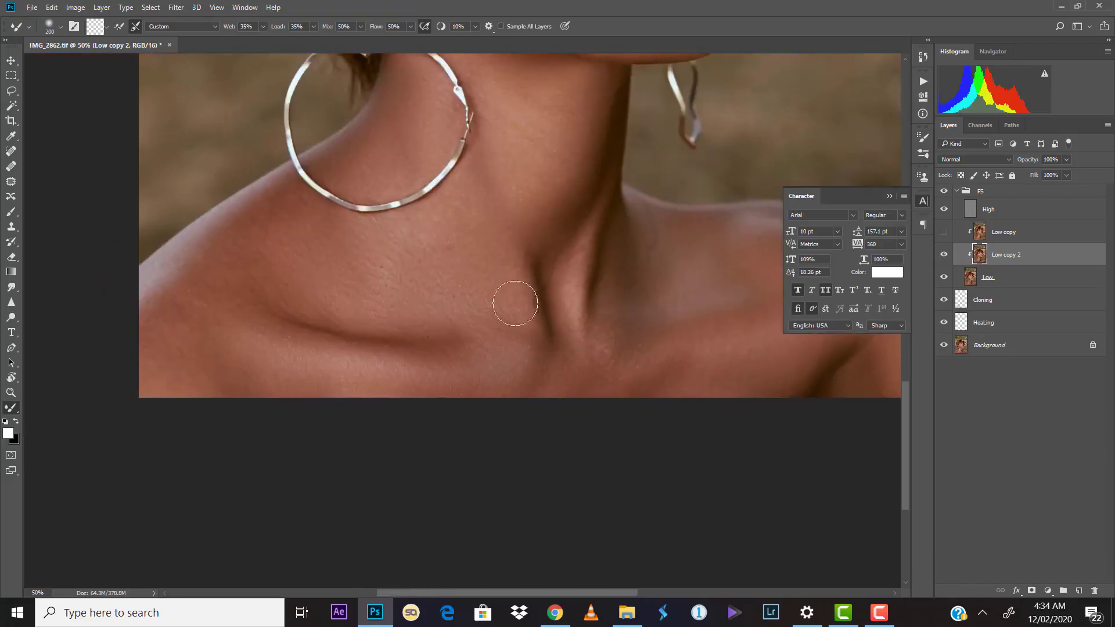
key("alt")
key("alt")
mouse_move(176, 321)
left_mouse_down()
mouse_move(186, 321)
mouse_move(159, 334)
mouse_move(150, 364)
left_mouse_up()
key("alt")
left_click_drag(207, 240, 173, 272)
key("alt")
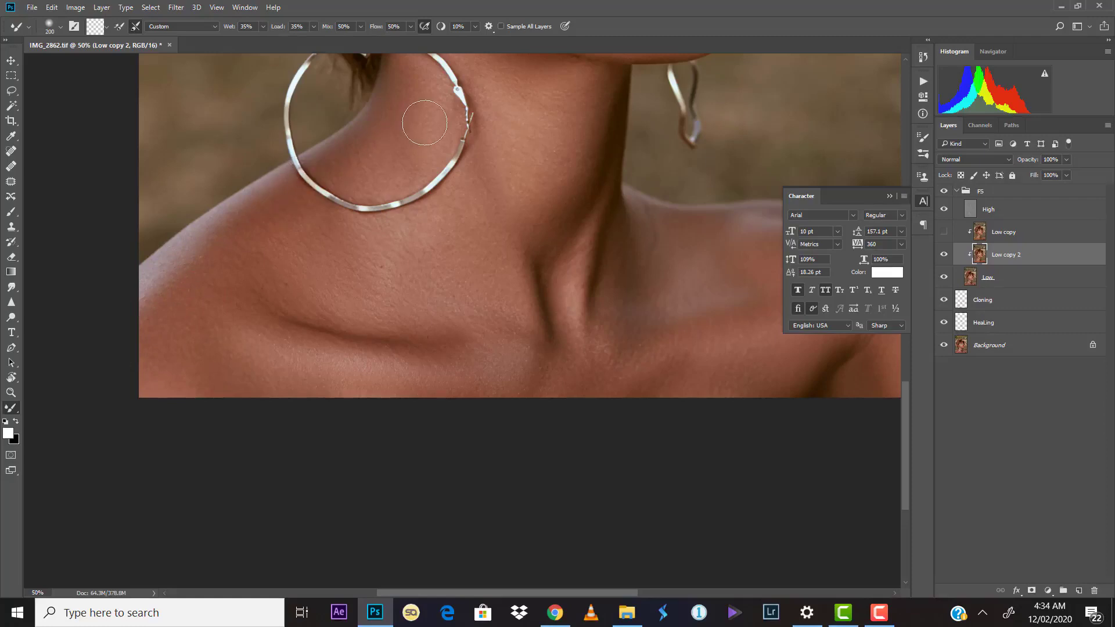
Compare the whole portrait before and after the tone blending by hiding and showing Low copy 2
key("ctrl+minus")
key("ctrl+minus")
key("ctrl+minus")
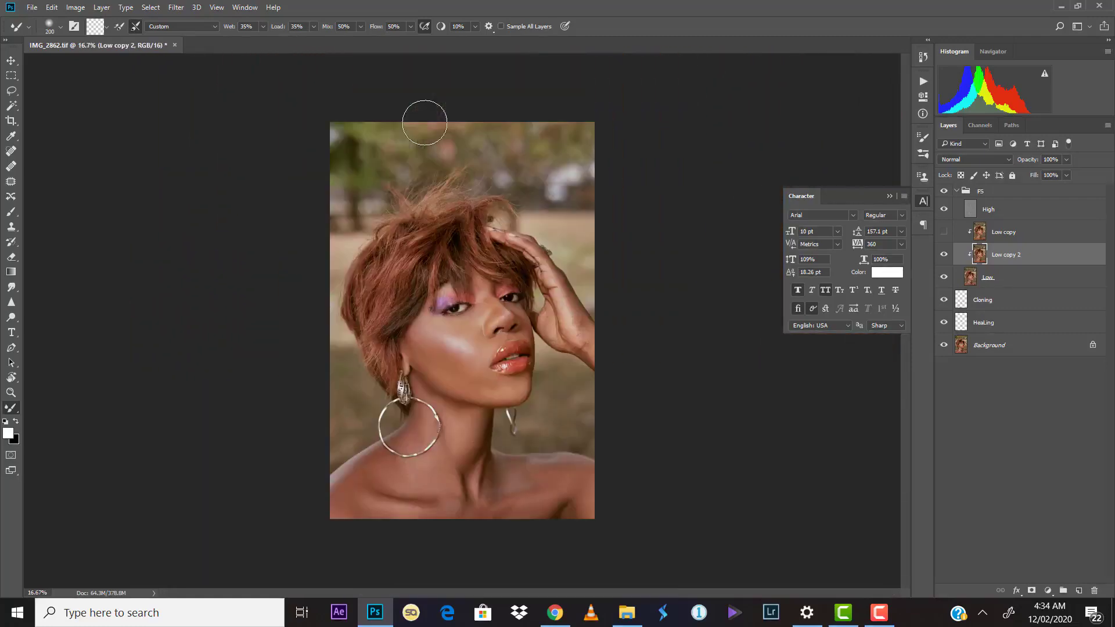
key("ctrl+plus")
key("ctrl+plus")
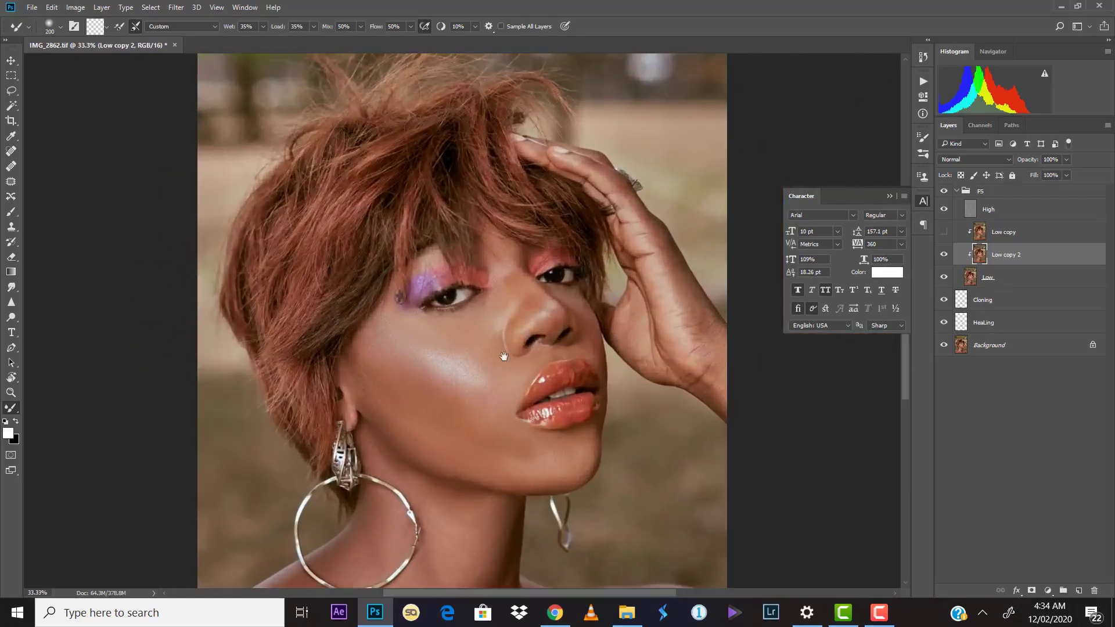
left_click_drag(524, 477, 593, 302)
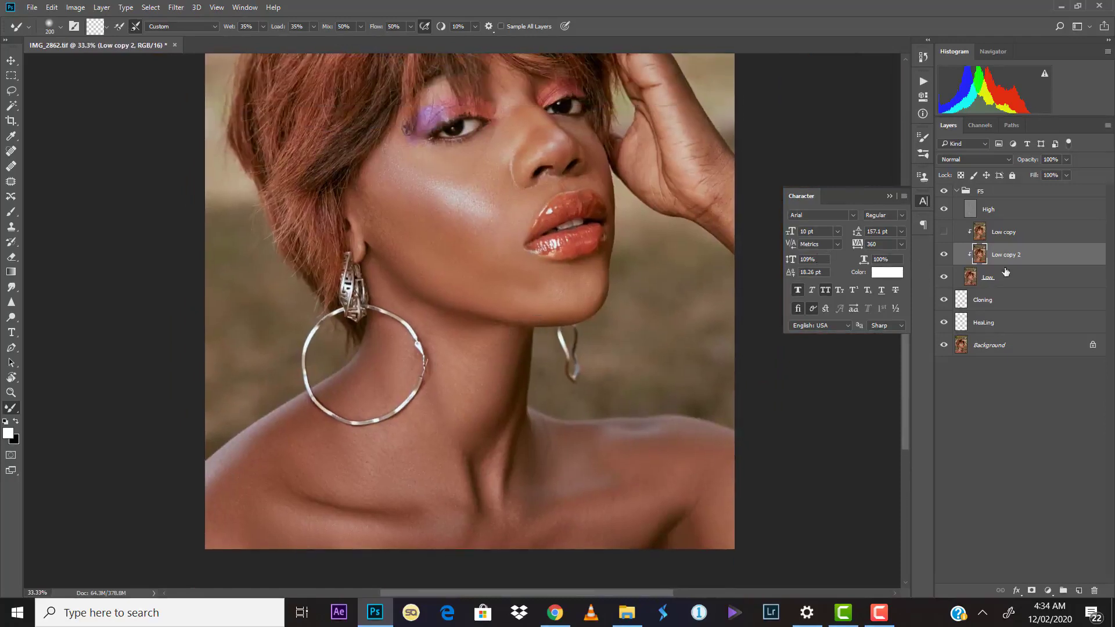
left_click(942, 255)
left_click(942, 254)
left_click(942, 254)
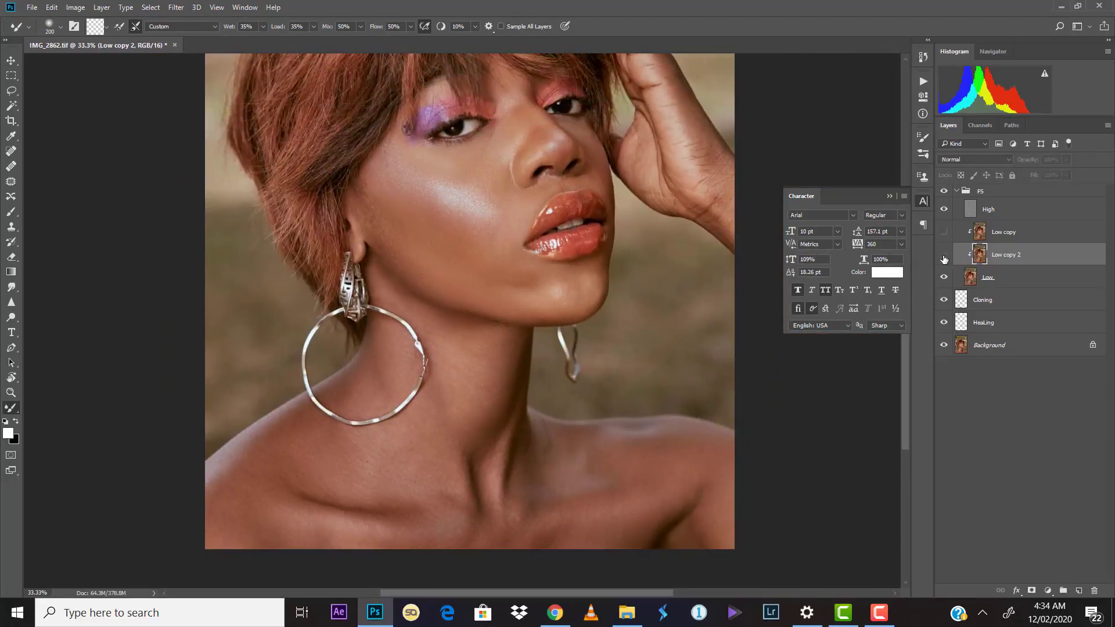
left_click(942, 254)
left_click(943, 255)
left_click(943, 255)
left_click(944, 255)
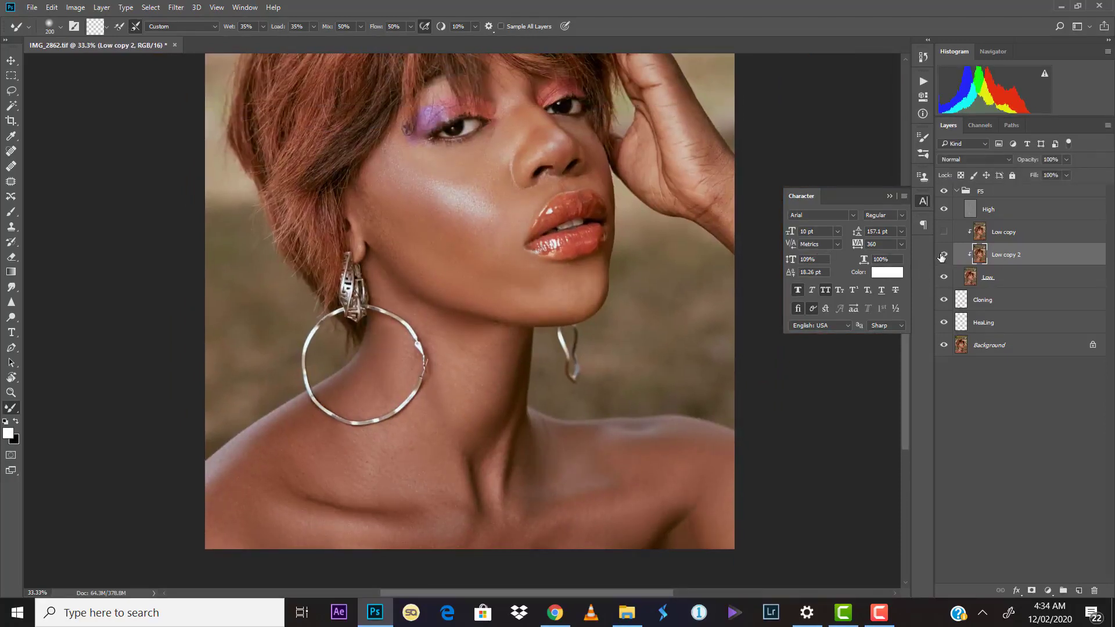
Blend the tones on the chin and lower cheek beside the lips with the Mixer Brush
left_click_drag(568, 339, 571, 405)
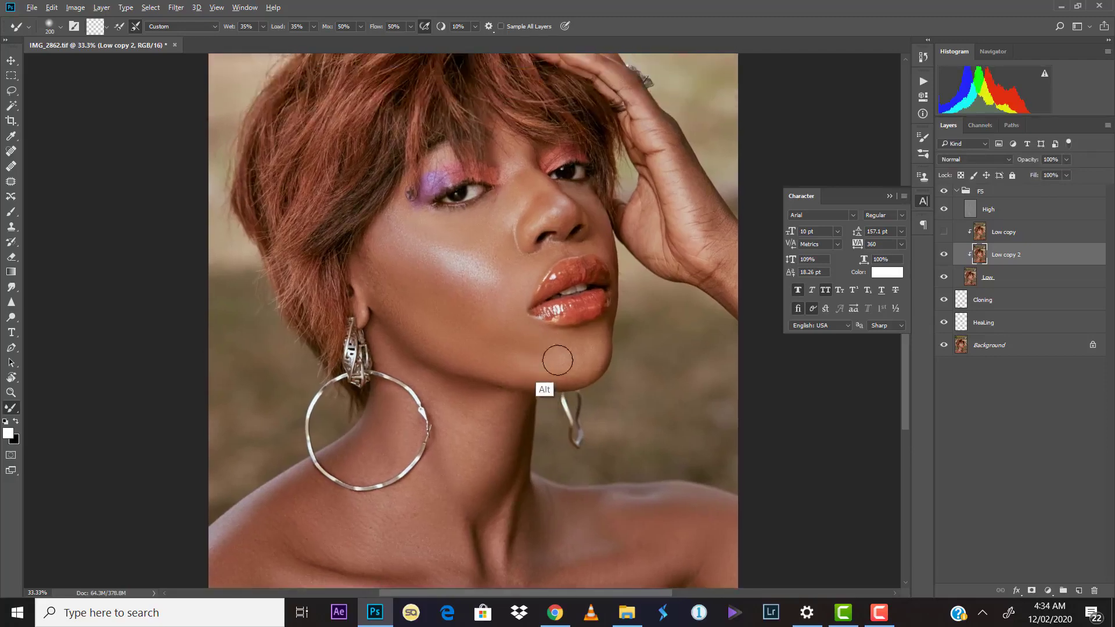
left_click(520, 350, "alt")
left_click_drag(538, 359, 545, 356)
left_click(508, 329, "alt")
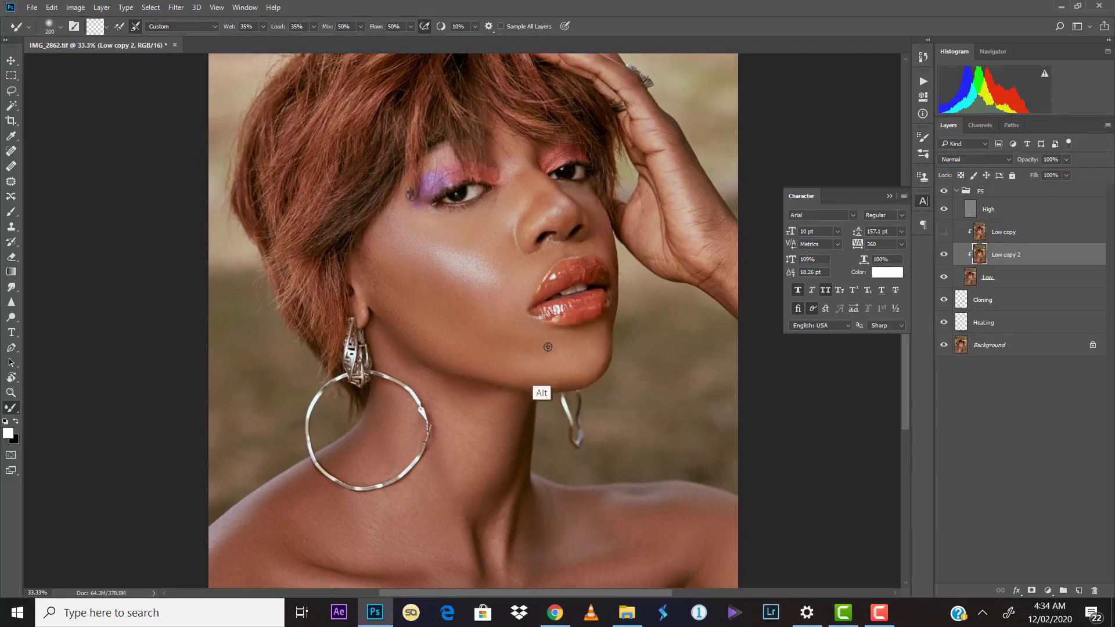
left_click_drag(519, 322, 485, 341)
left_click(466, 319, "alt")
left_click(490, 358, "alt")
Smooth the tones beside and along the nose and on the far cheek with the Mixer Brush, reducing its size to 125
left_click(513, 242, "alt")
mouse_move(531, 199)
left_mouse_down()
mouse_move(539, 208)
mouse_move(515, 176)
mouse_move(528, 214)
mouse_move(555, 195)
left_mouse_up()
mouse_move(523, 170)
left_mouse_down()
mouse_move(520, 227)
mouse_move(512, 176)
mouse_move(533, 232)
mouse_move(531, 204)
mouse_move(518, 203)
mouse_move(503, 241)
mouse_move(515, 177)
mouse_move(533, 189)
mouse_move(523, 224)
mouse_move(552, 203)
mouse_move(538, 178)
mouse_move(542, 188)
left_mouse_up()
left_click(543, 186, "alt")
left_click(550, 190, "alt")
left_click(600, 208, "alt")
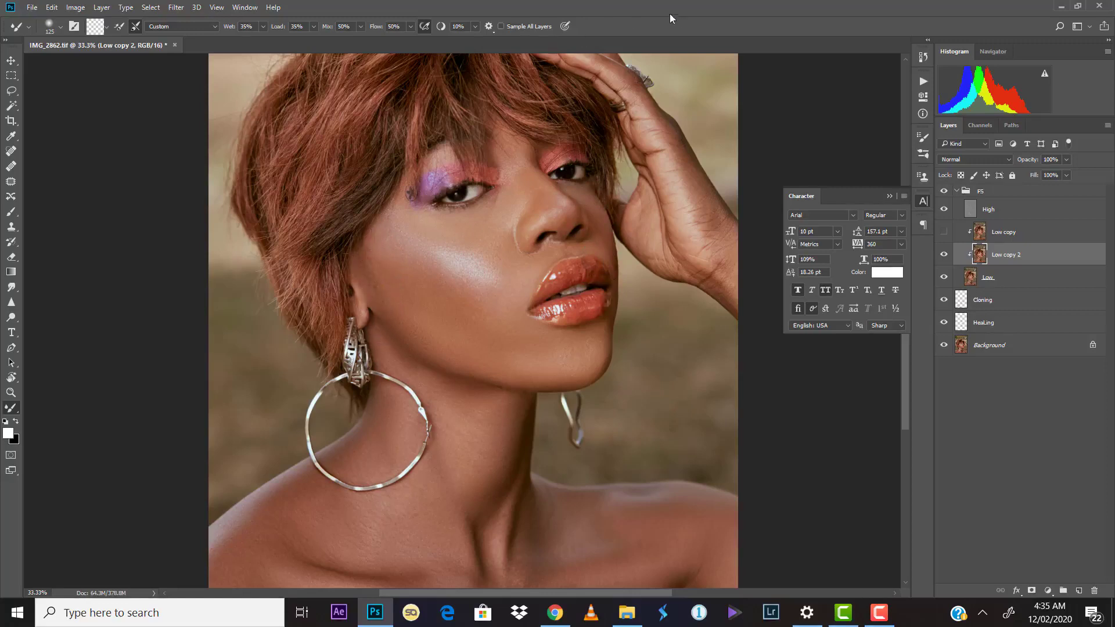
Compare the face before and after the nose, cheek and chin blending by repeatedly hiding and showing Low copy 2
left_click(943, 257)
left_click(942, 259)
left_click(943, 260)
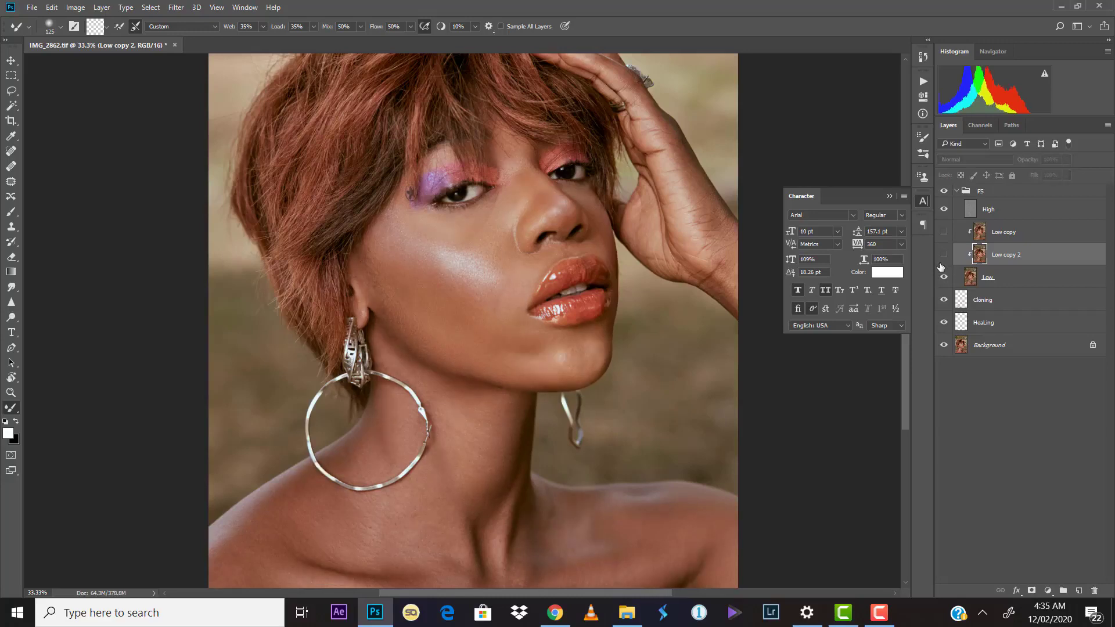
left_click(943, 266)
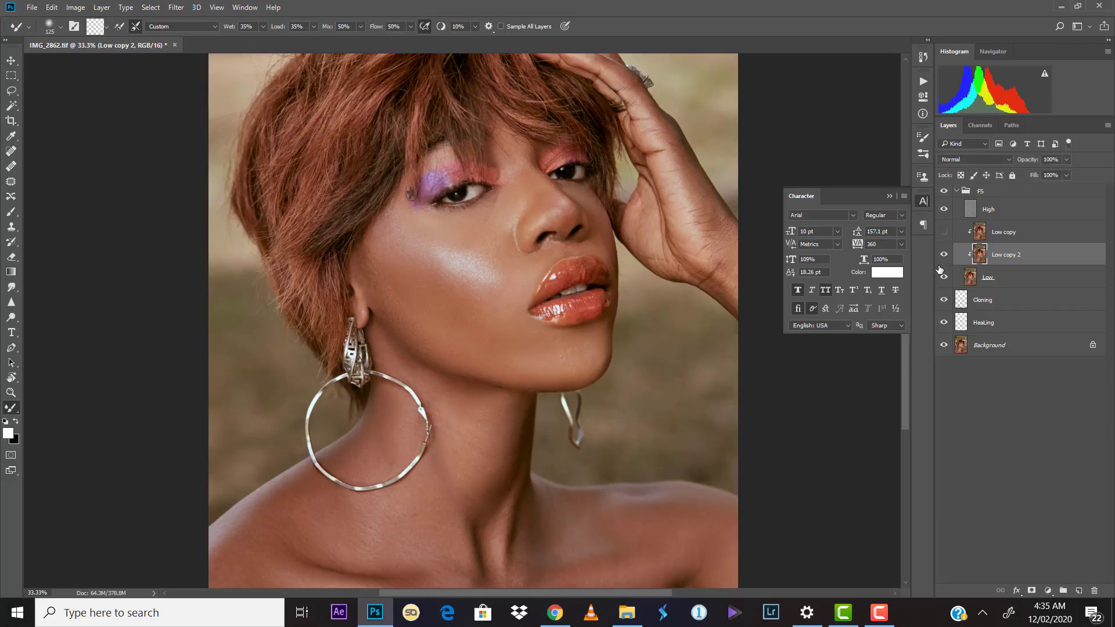
left_click(943, 262)
left_click(947, 262)
left_click(944, 255)
left_click(946, 260)
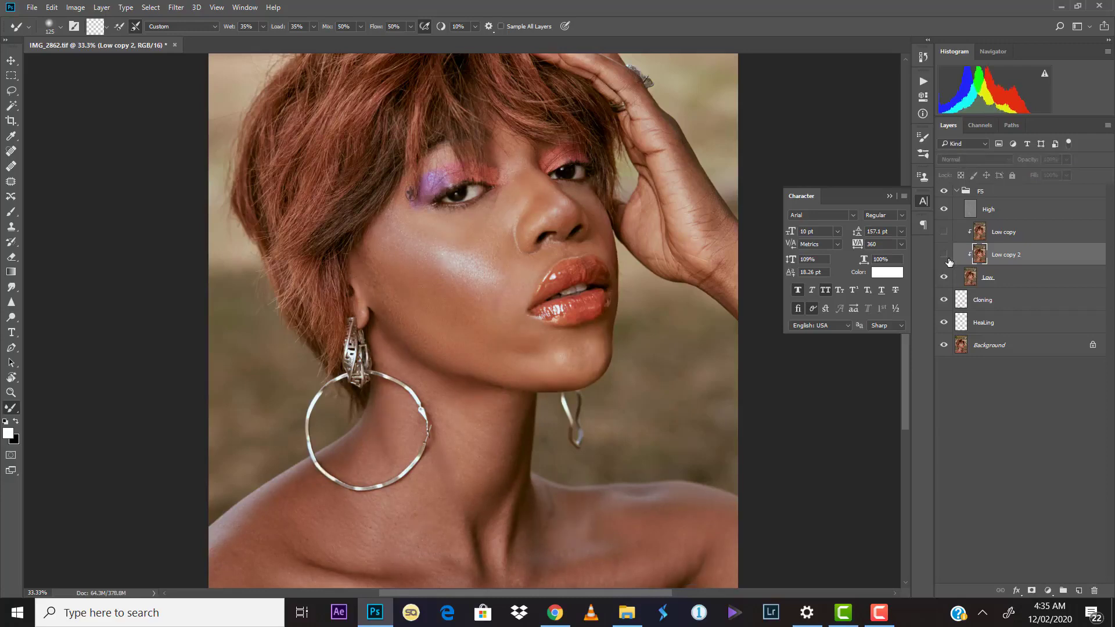
left_click(945, 259)
left_click(947, 259)
left_click(942, 256)
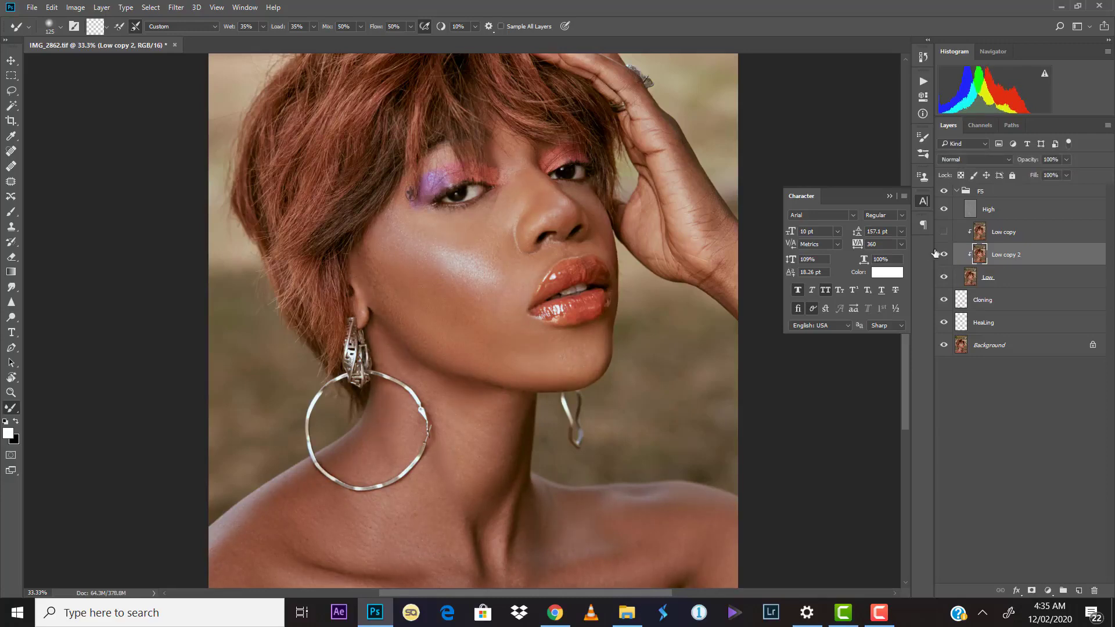
Blend the skin tones on the raised hand with the Mixer Brush enlarged to 200
key("]")
key("]")
key("]")
left_click(704, 234, "alt")
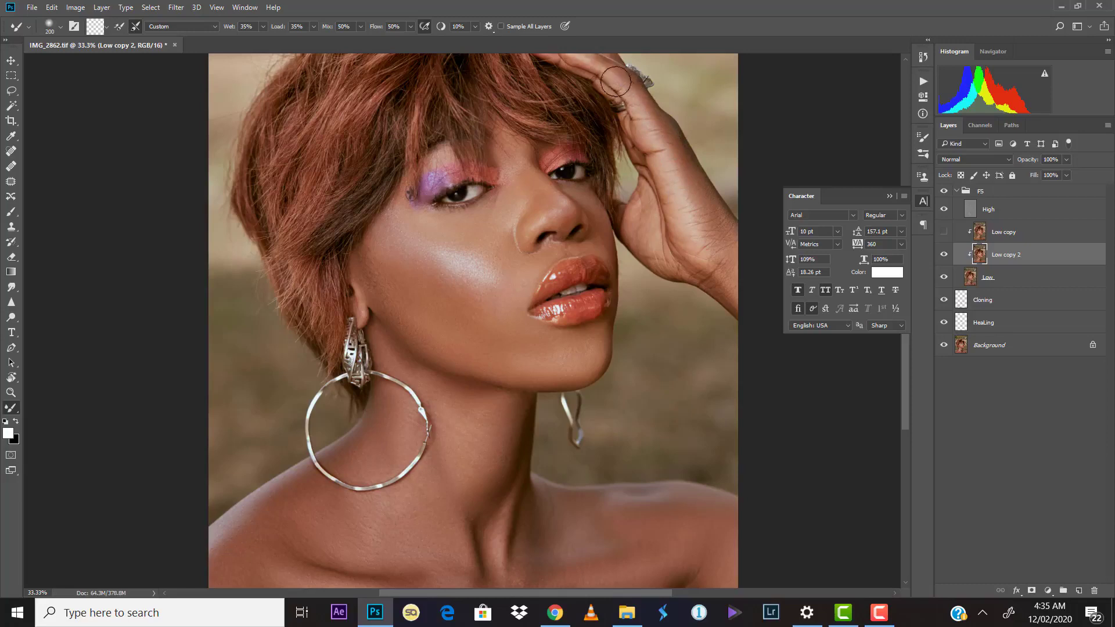
key("alt")
key("alt")
key("alt")
Check the blended tones with Low copy 2 hidden and shown, both on the wider portrait and closer on the face
left_click(943, 254)
left_click(944, 255)
left_click(944, 255)
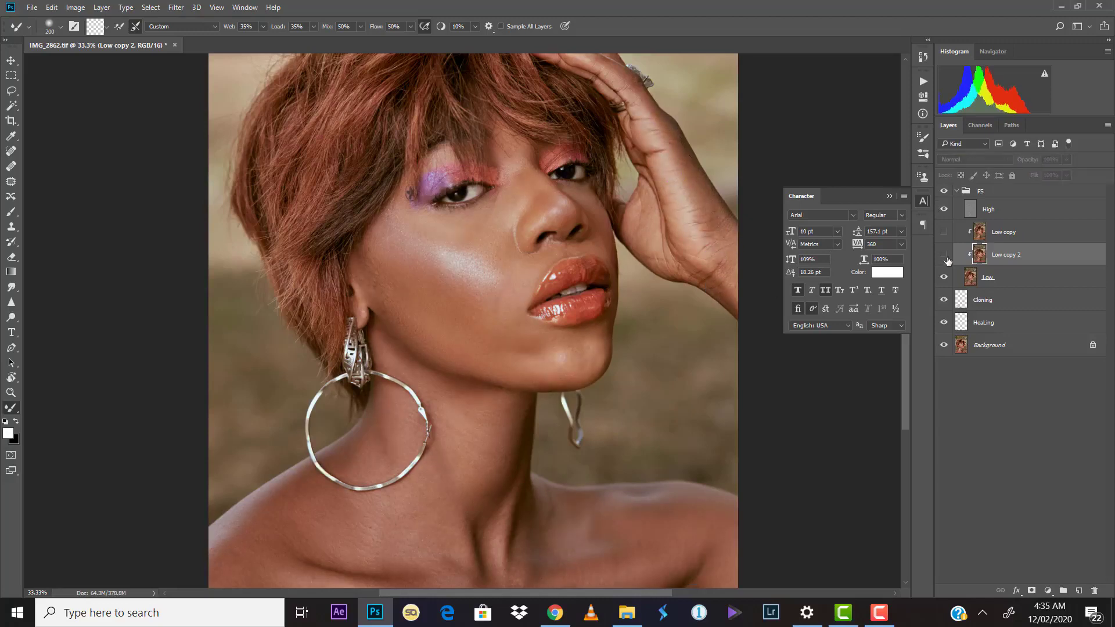
left_click(945, 255)
key("ctrl+plus")
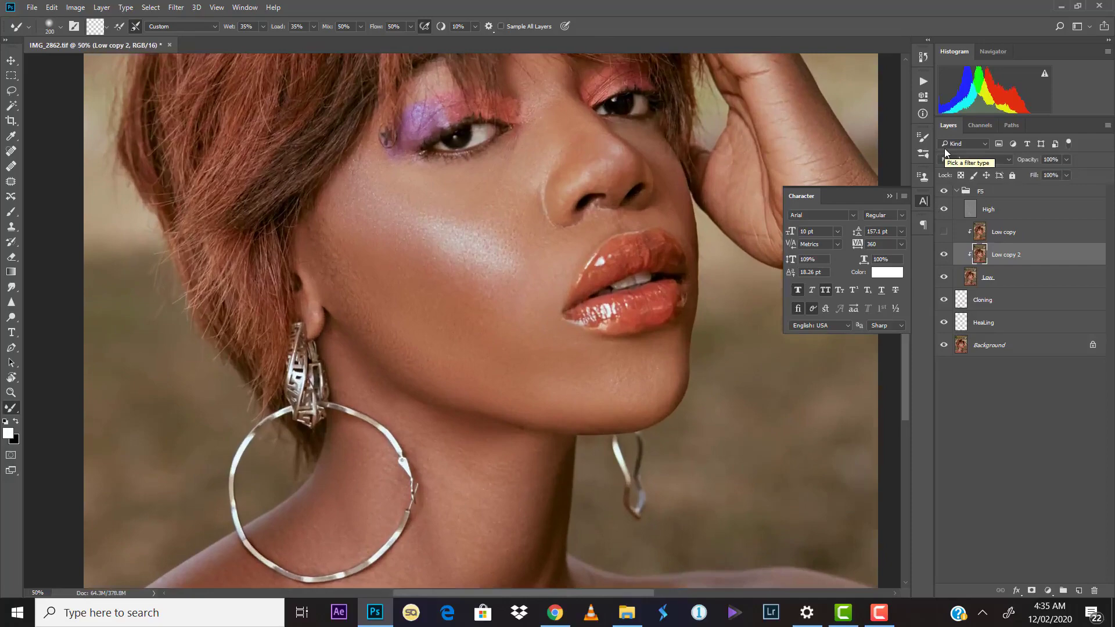
left_click(945, 255)
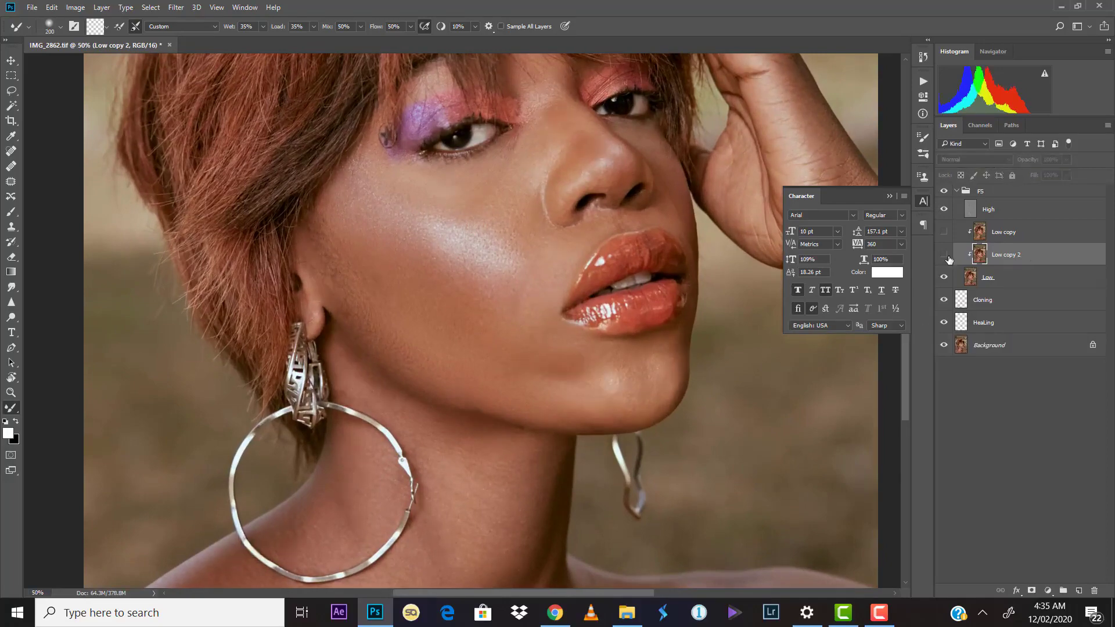
left_click(944, 255)
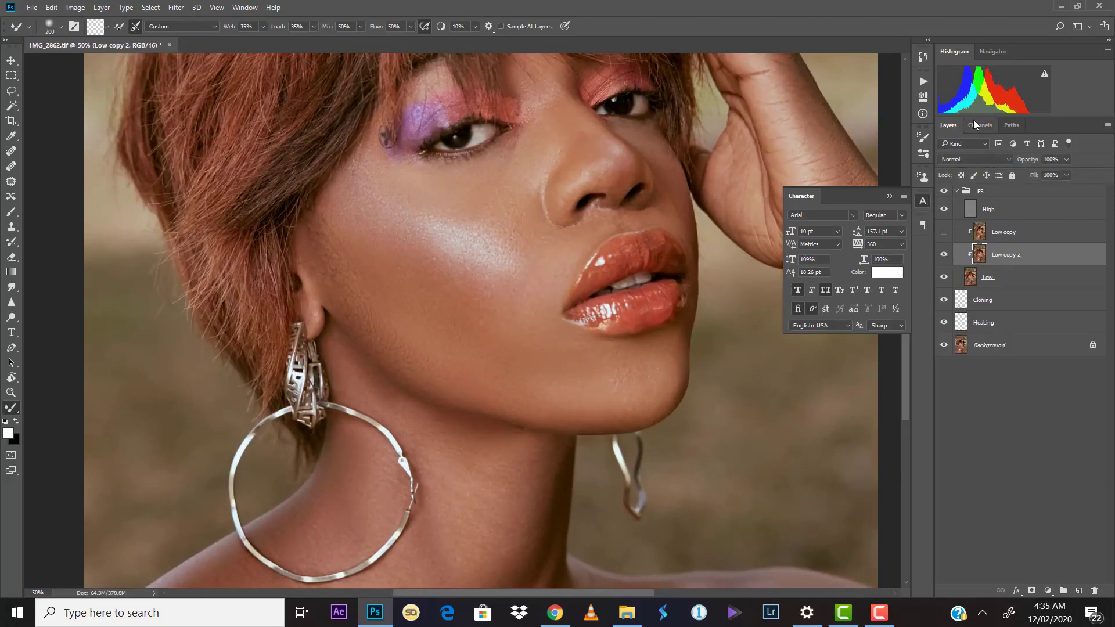
key("ctrl+minus")
Compare the Low copy and Low copy 2 versions of the skin by switching their visibility, leaving only Low copy 2 shown
left_click(944, 254)
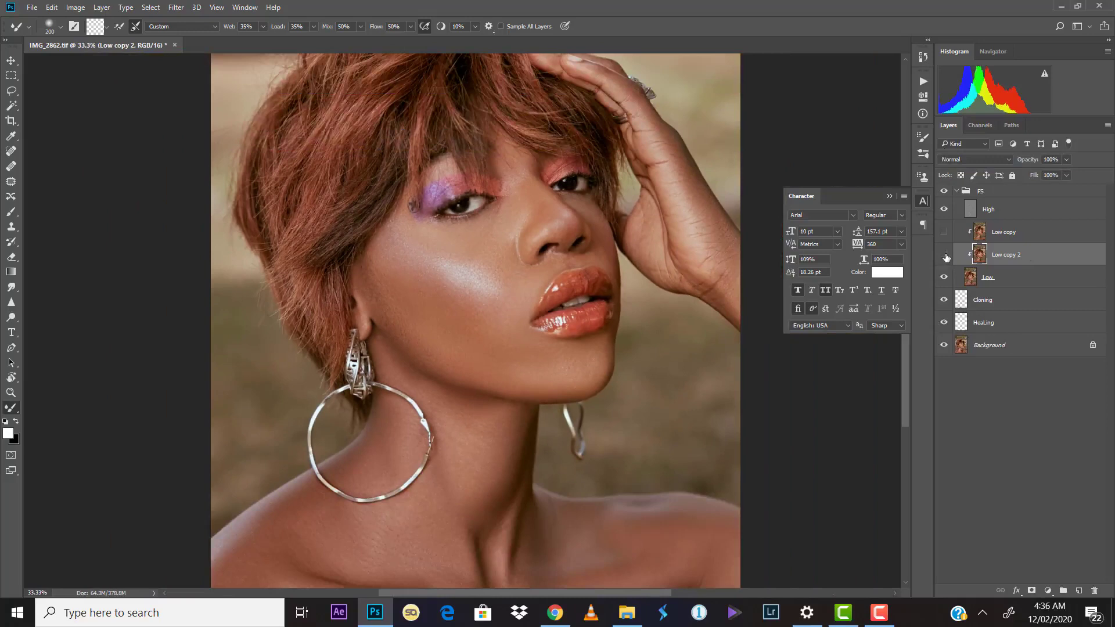
left_click(944, 232)
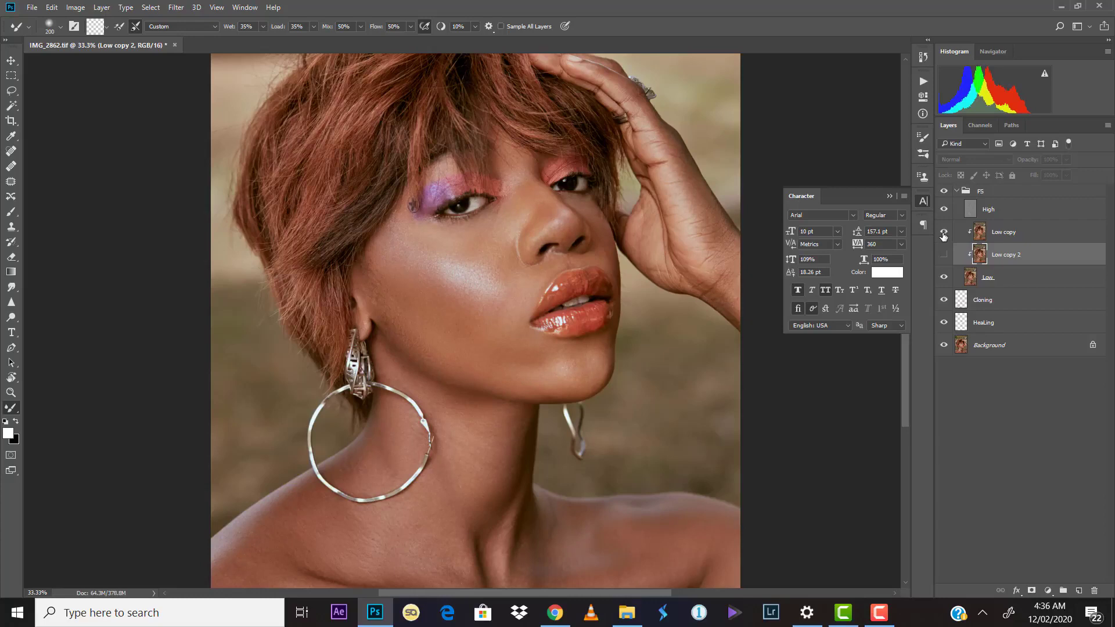
left_click(944, 232)
left_click(944, 255)
left_click(944, 254)
left_click(946, 255)
left_click(947, 256)
left_click(947, 256)
left_click(954, 255)
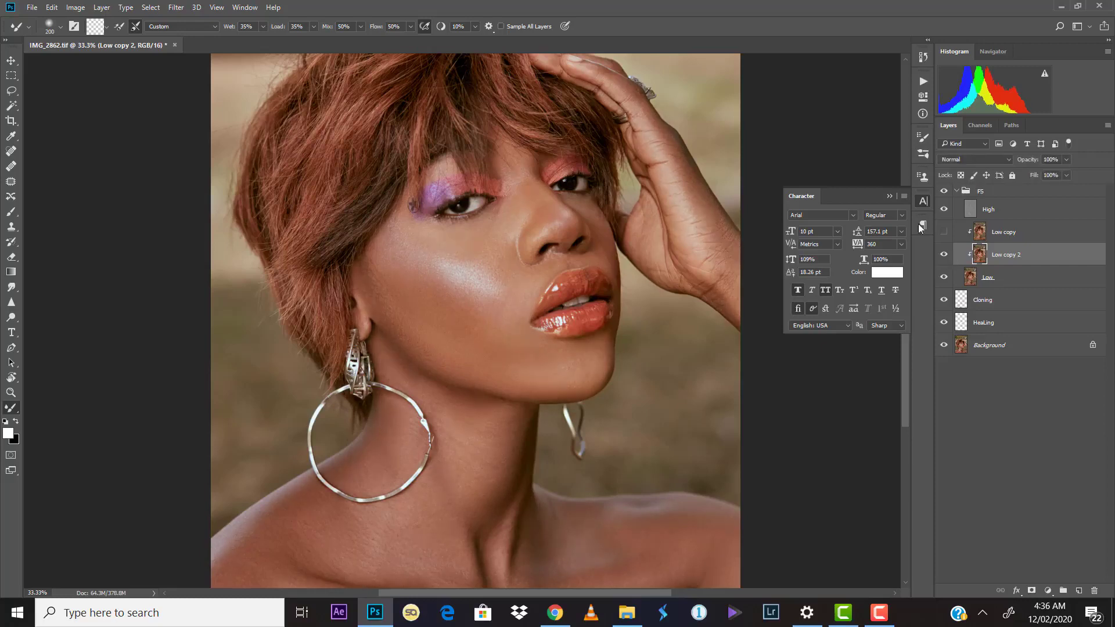
Examine the retouched skin texture and tone transitions on the cheek, eye area and nose at up to 100% magnification
key("ctrl+plus")
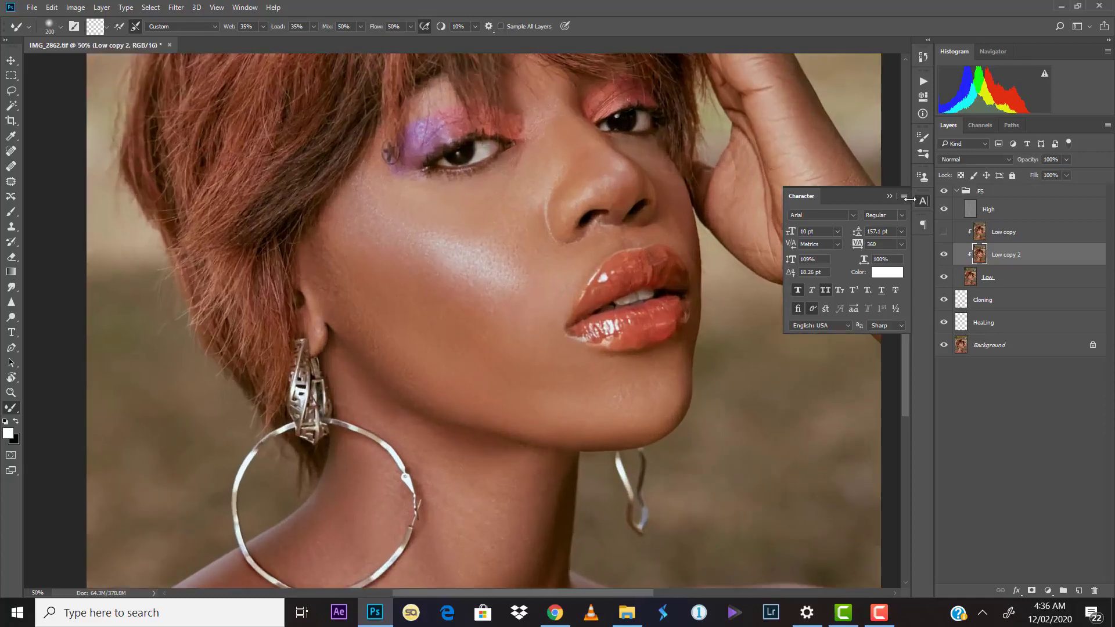
key("ctrl+minus")
key("ctrl+minus")
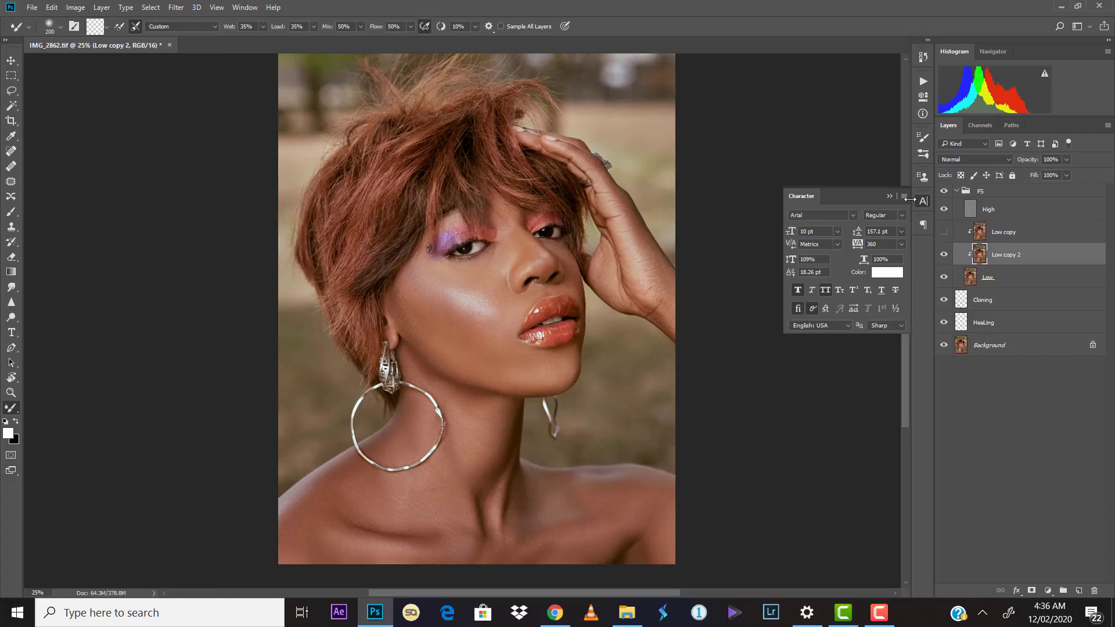
key("ctrl+plus")
key("ctrl+plus")
key("ctrl+plus")
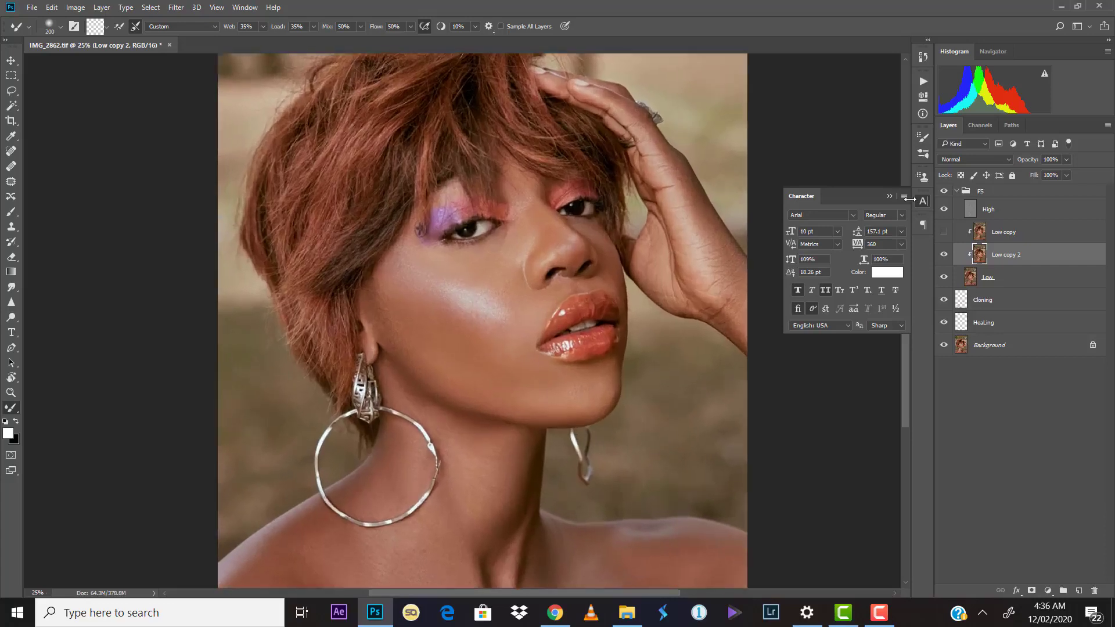
key("ctrl+minus")
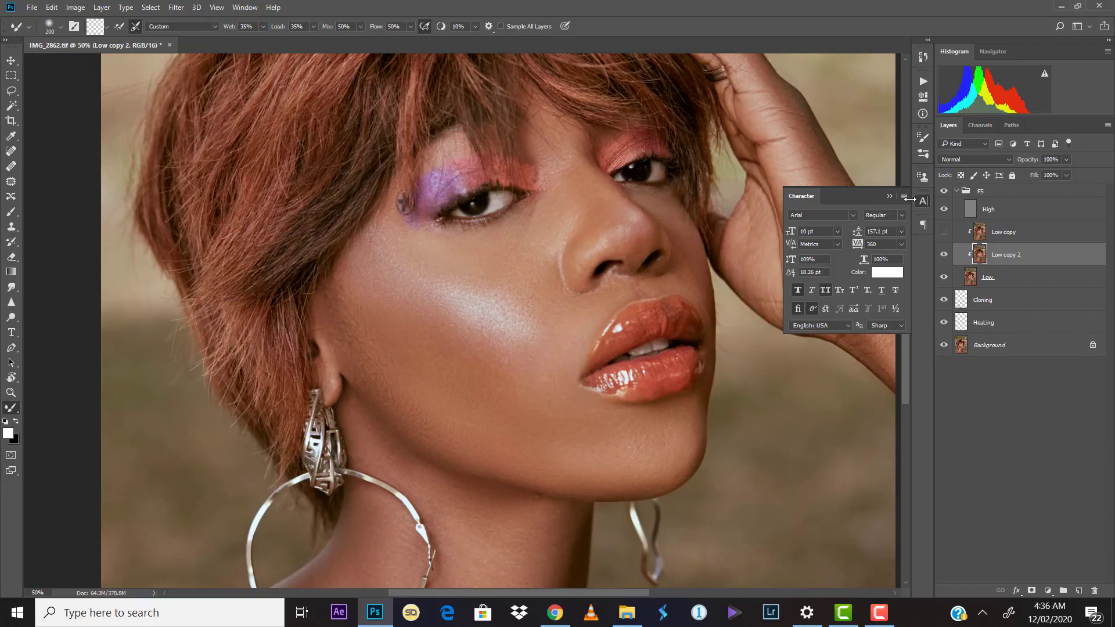
key("ctrl+minus")
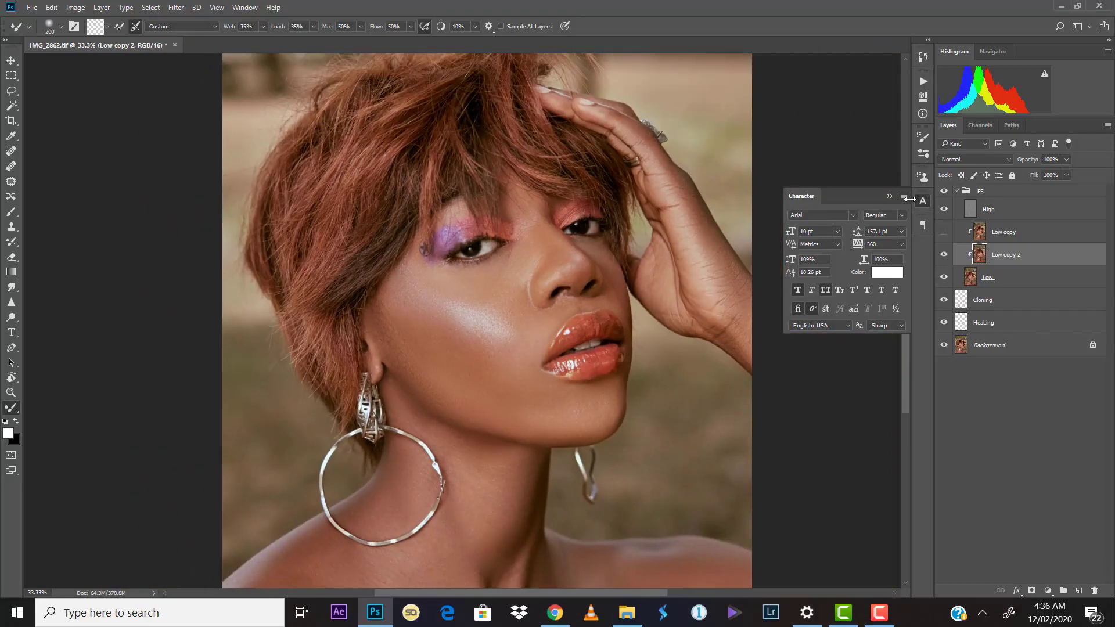
key("ctrl+plus")
key("ctrl+plus")
key("ctrl+plus")
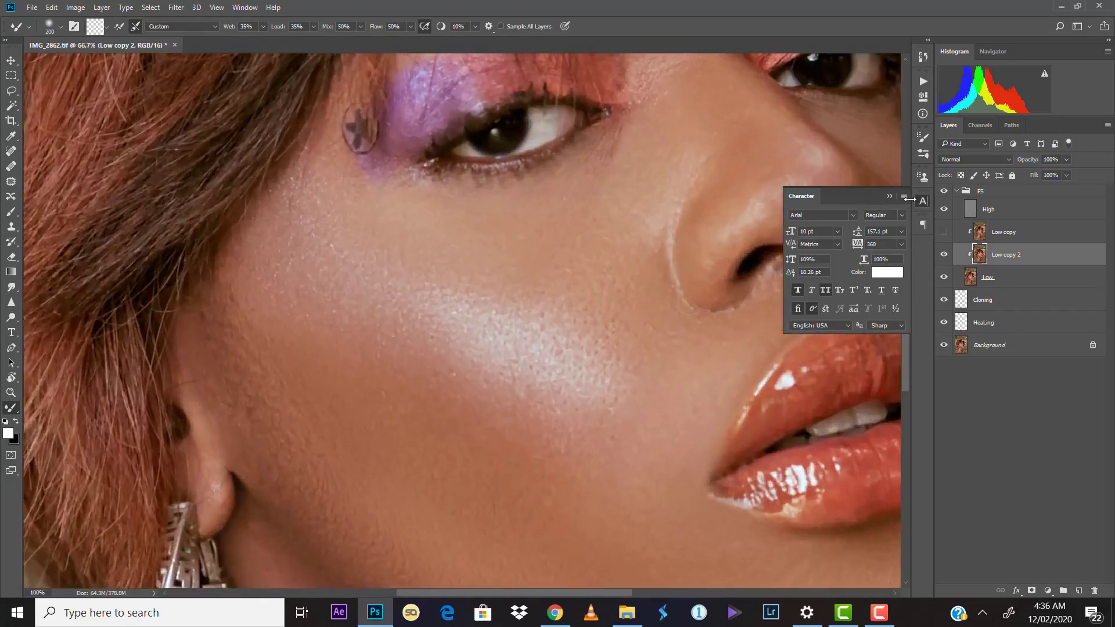
key("ctrl+minus")
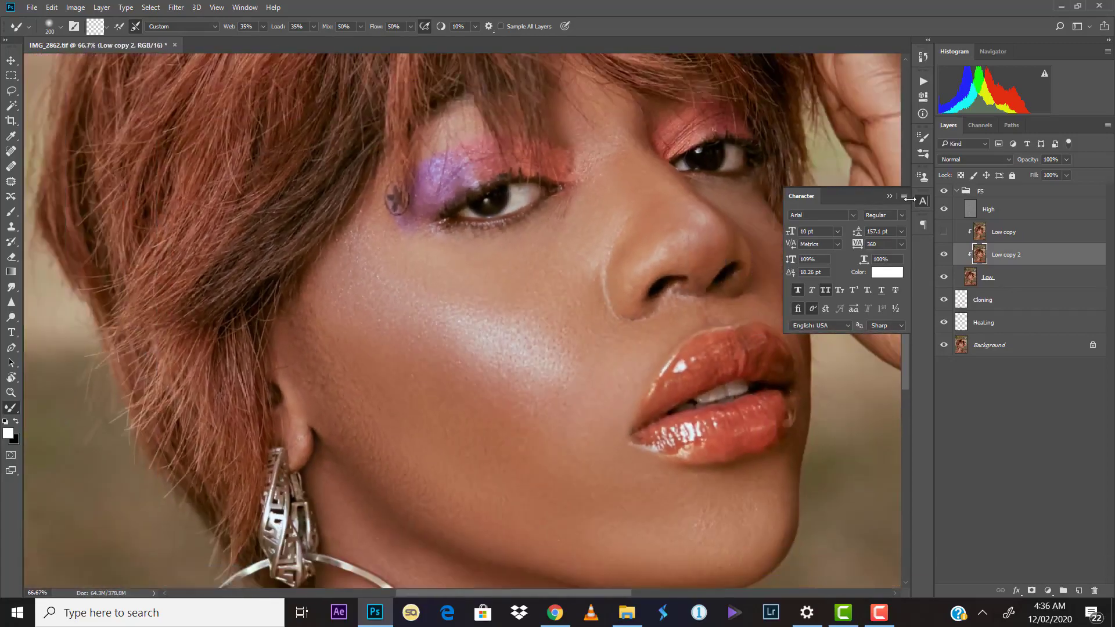
Review the finished skin retouch by alternating between the whole portrait and closer views of the face, ending on the full image
key("ctrl+0")
key("ctrl+plus")
key("ctrl+plus")
key("ctrl+plus")
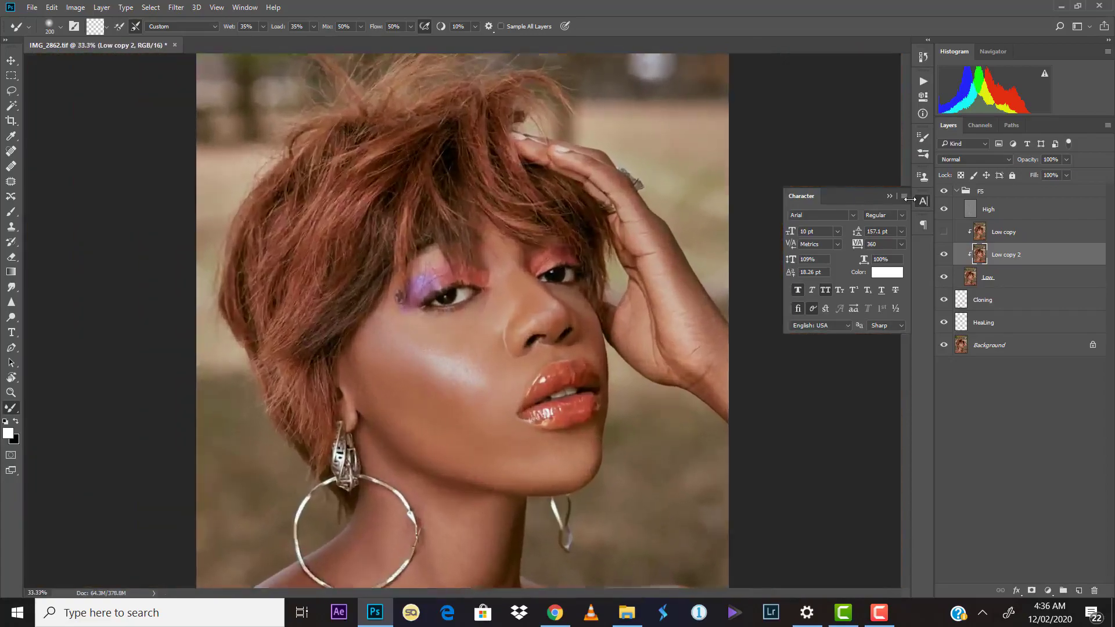
key("ctrl+minus")
key("ctrl+plus")
key("ctrl+plus")
key("ctrl+plus")
key("ctrl+plus")
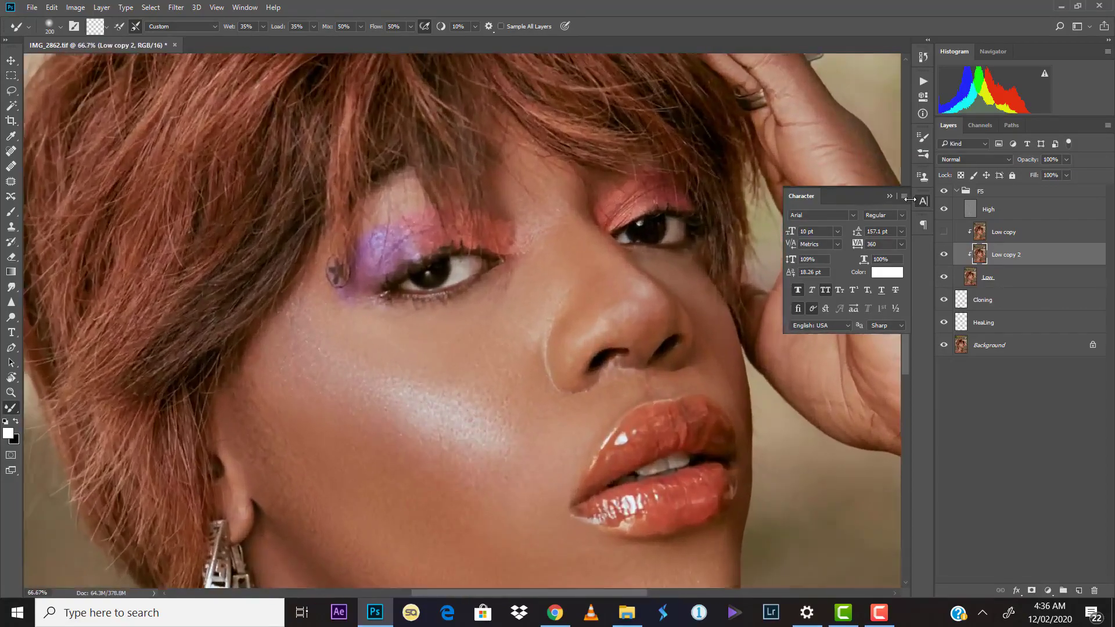
key("ctrl+minus")
key("ctrl+minus")
key("ctrl+minus")
key("ctrl+minus")
key("ctrl+plus")
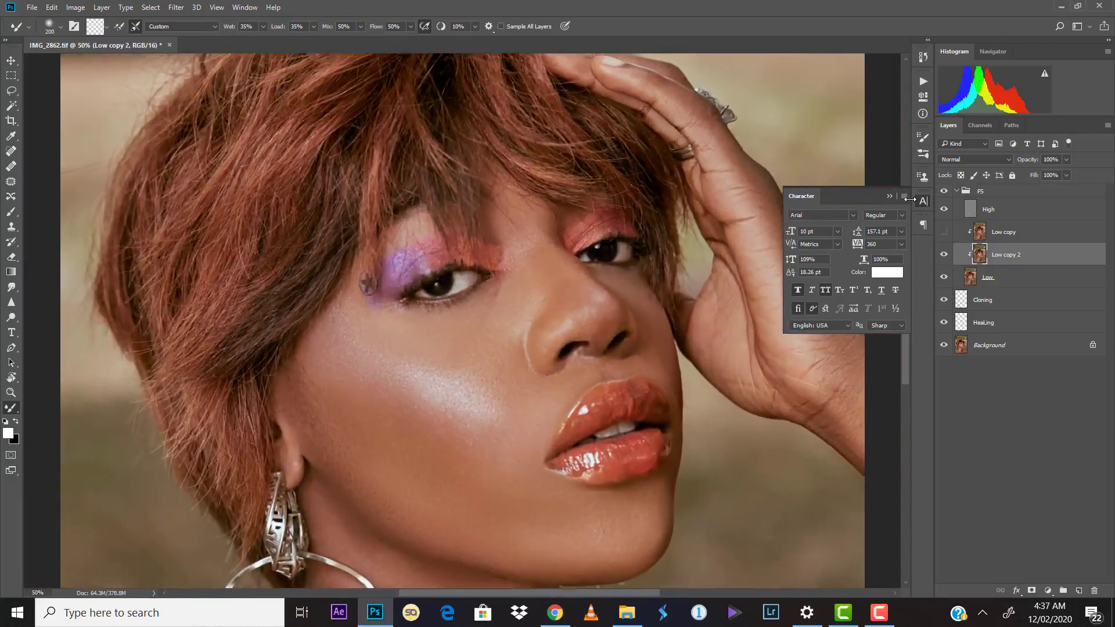
key("ctrl+plus")
key("ctrl+minus")
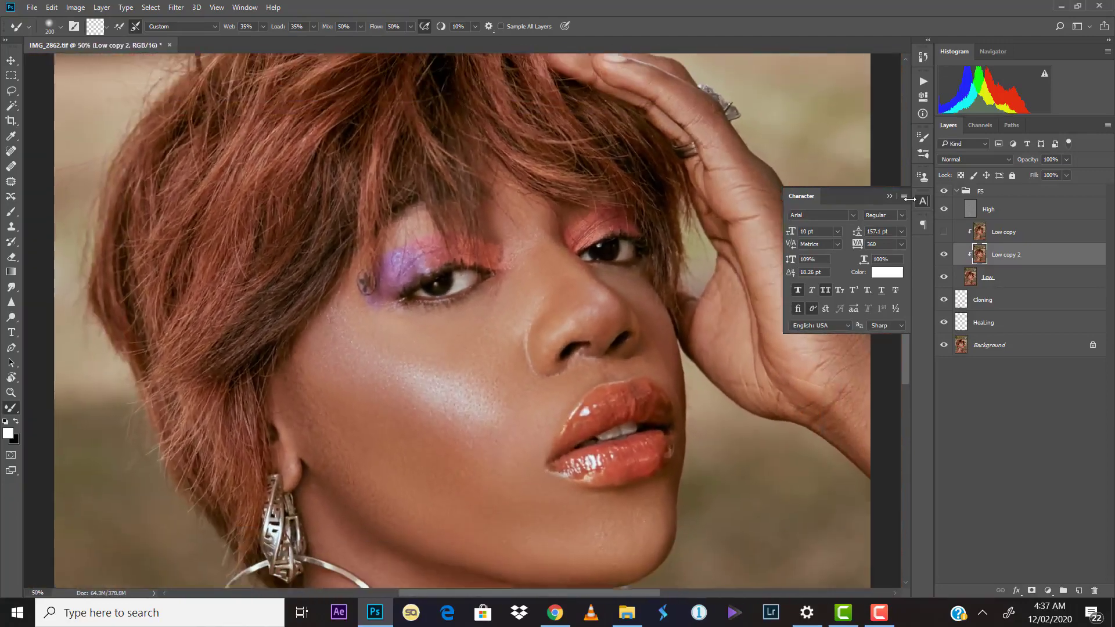
key("ctrl+minus")
key("ctrl+minus")
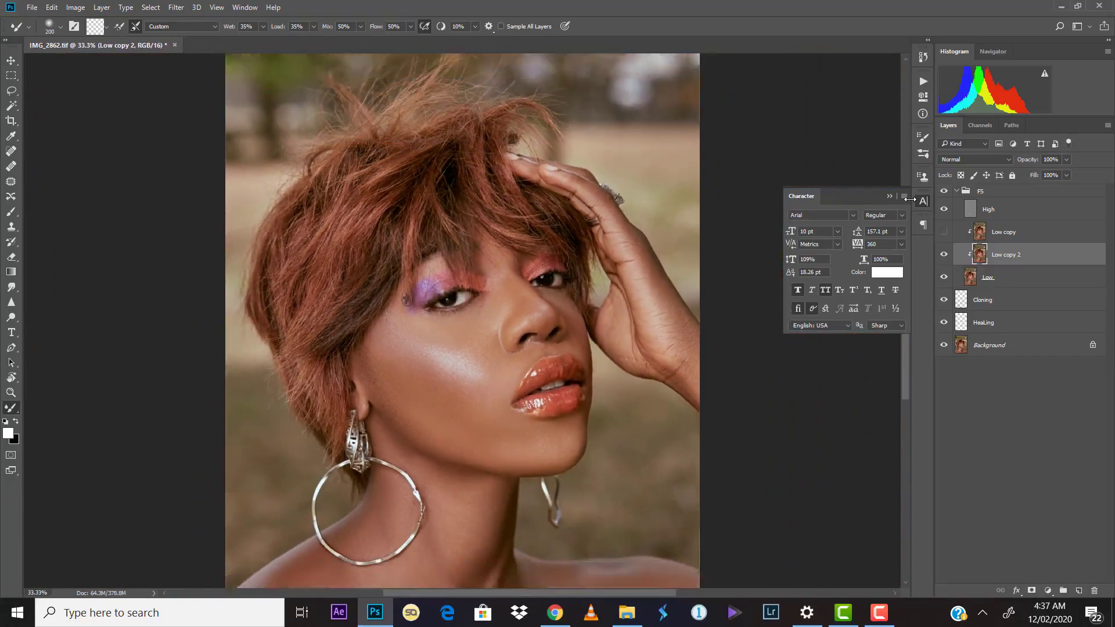
key("ctrl+plus")
key("ctrl+plus")
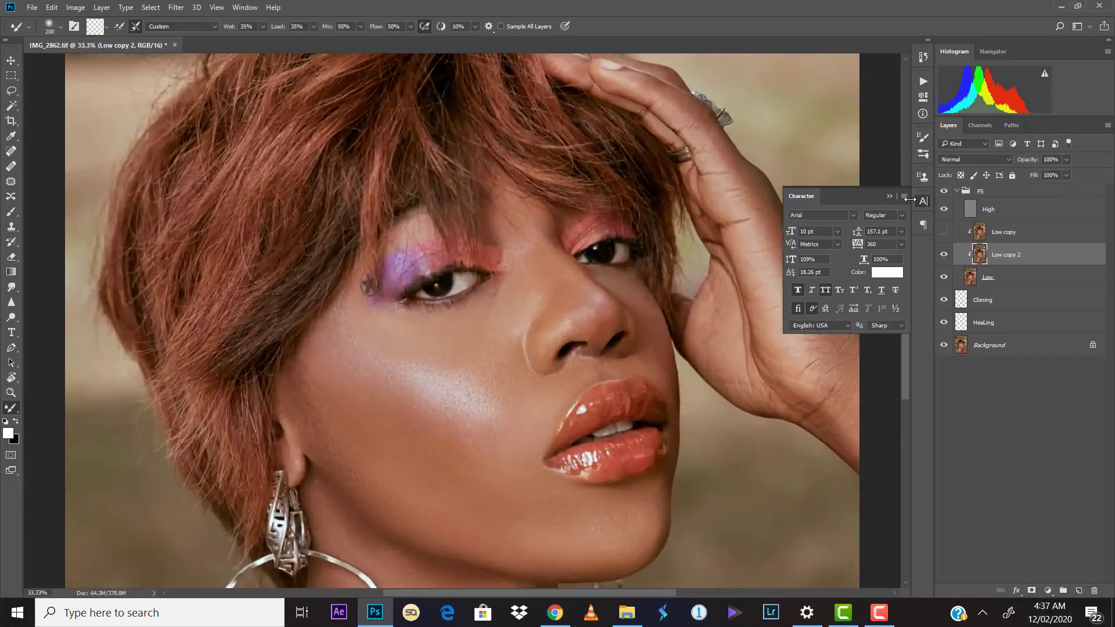
key("ctrl+minus")
key("ctrl+minus")
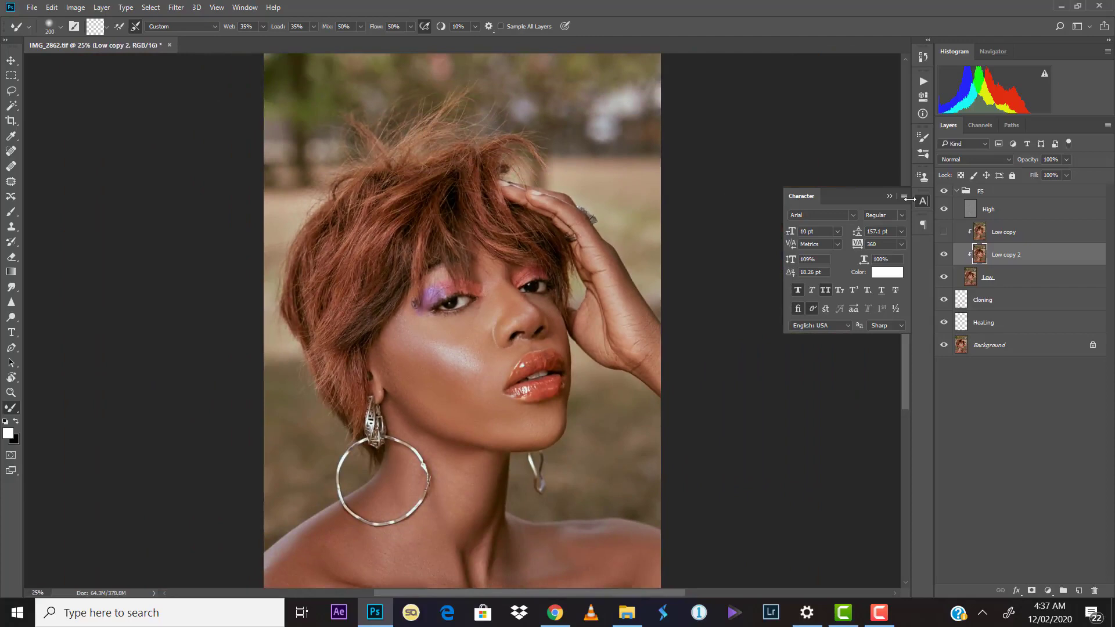
key("ctrl+plus")
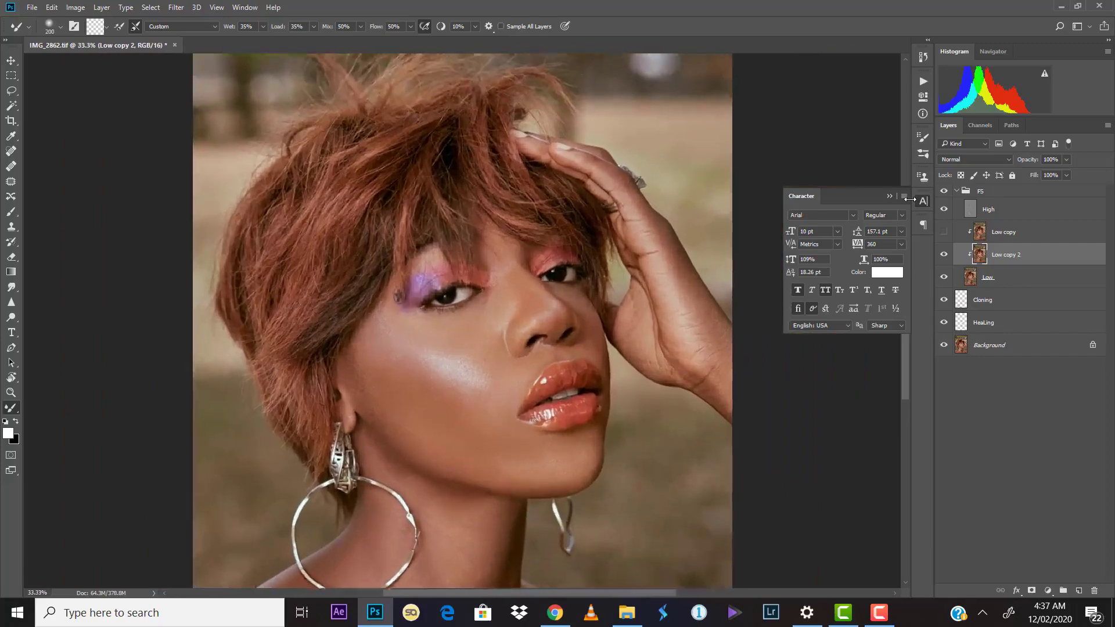
key("ctrl+plus")
key("ctrl+minus")
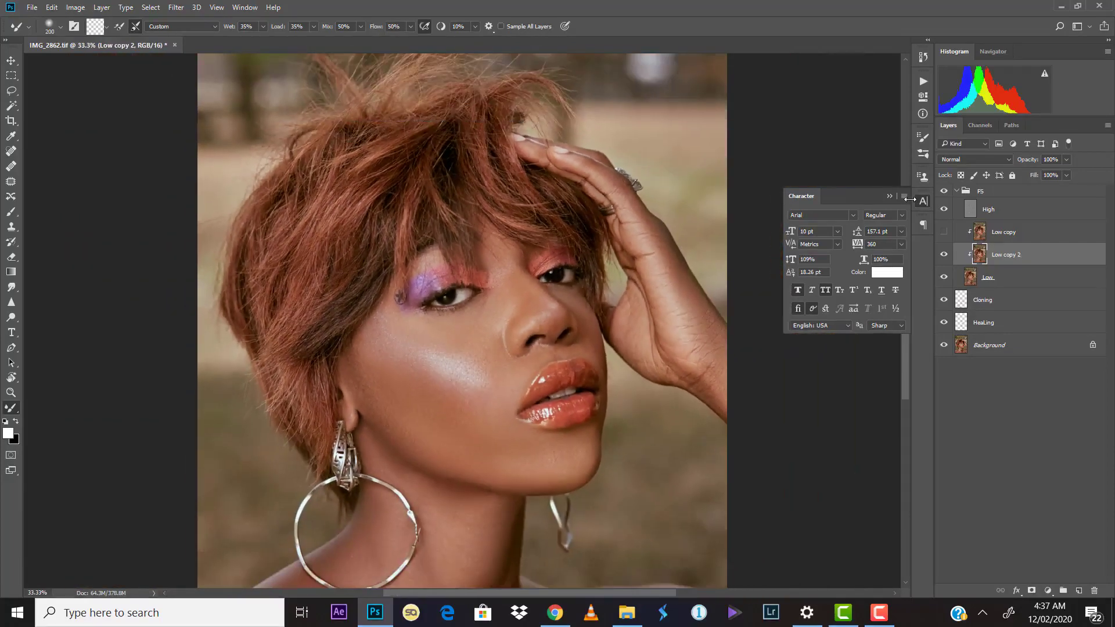
key("ctrl+plus")
key("ctrl+minus")
key("ctrl+plus")
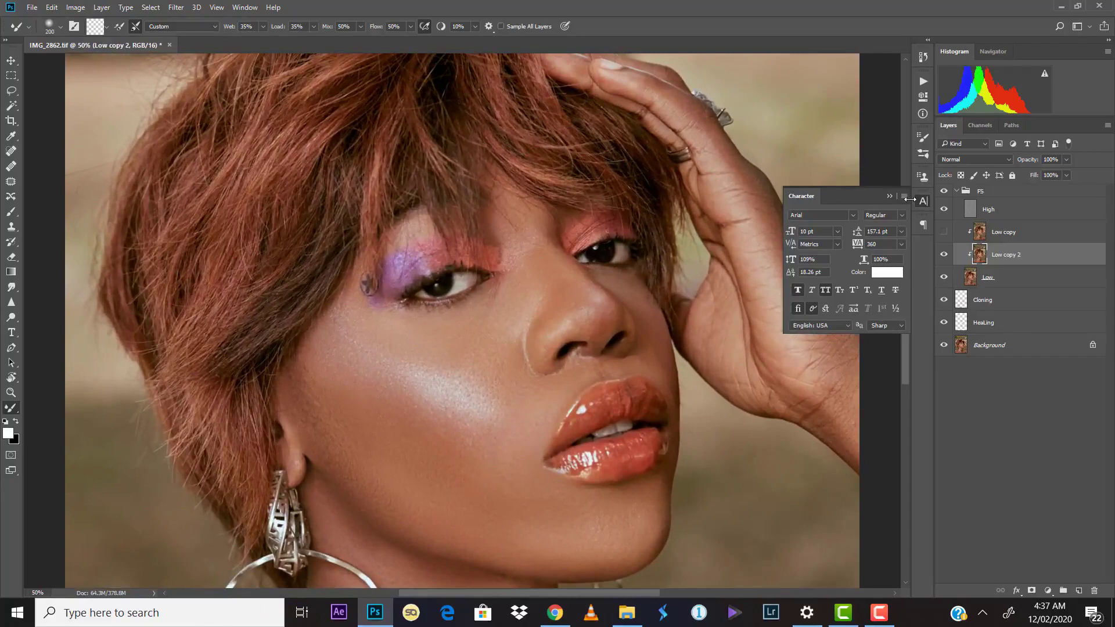
key("ctrl+minus")
key("ctrl+minus")
key("ctrl+plus")
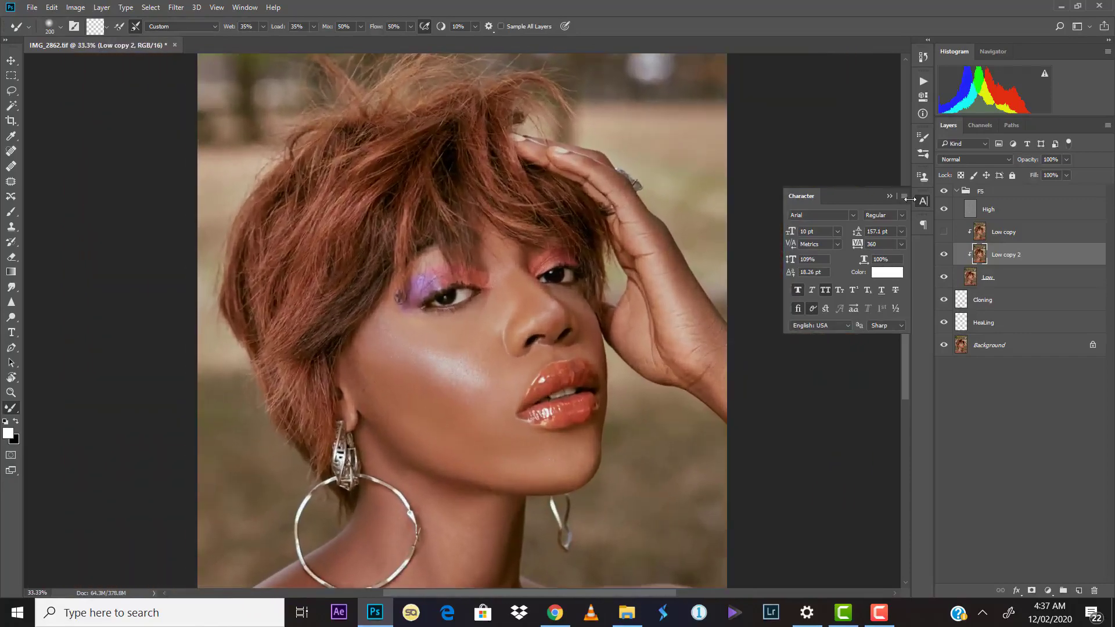
key("ctrl+plus")
key("ctrl+minus")
key("ctrl+plus")
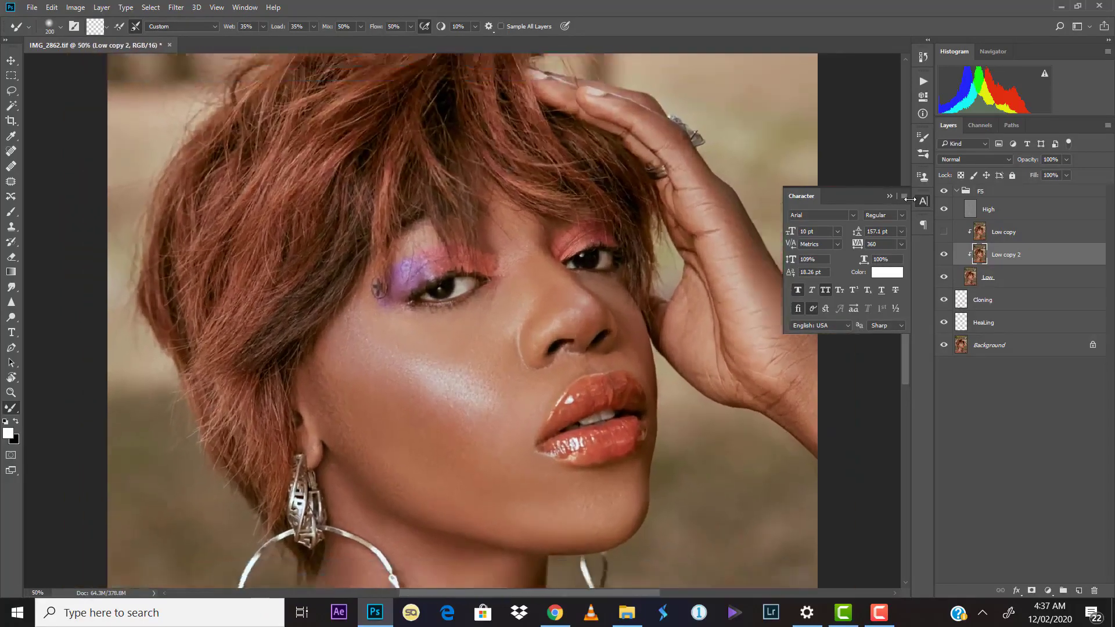
key("ctrl+minus")
key("ctrl+minus")
key("ctrl+0")
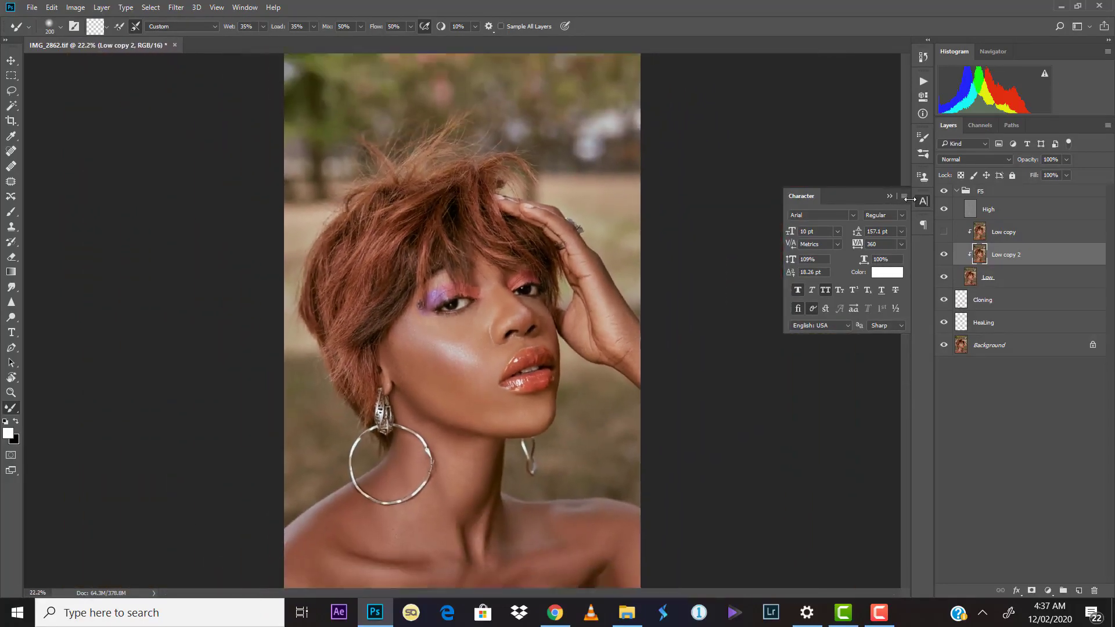
key("ctrl+plus")
key("ctrl+plus")
key("ctrl+minus")
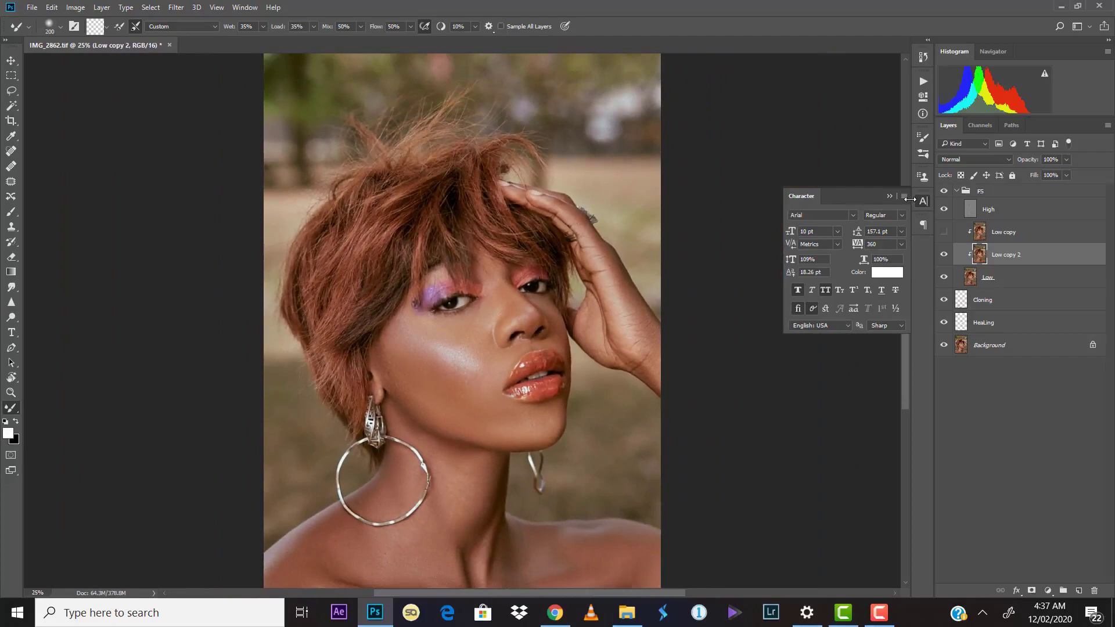
key("ctrl+plus")
key("ctrl+plus")
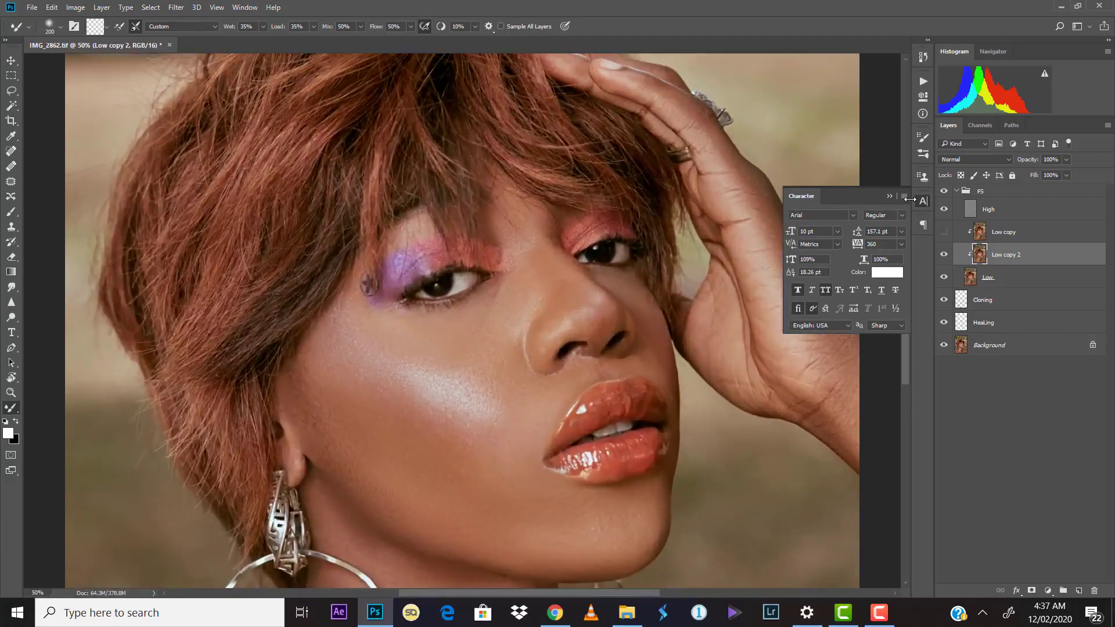
key("ctrl+plus")
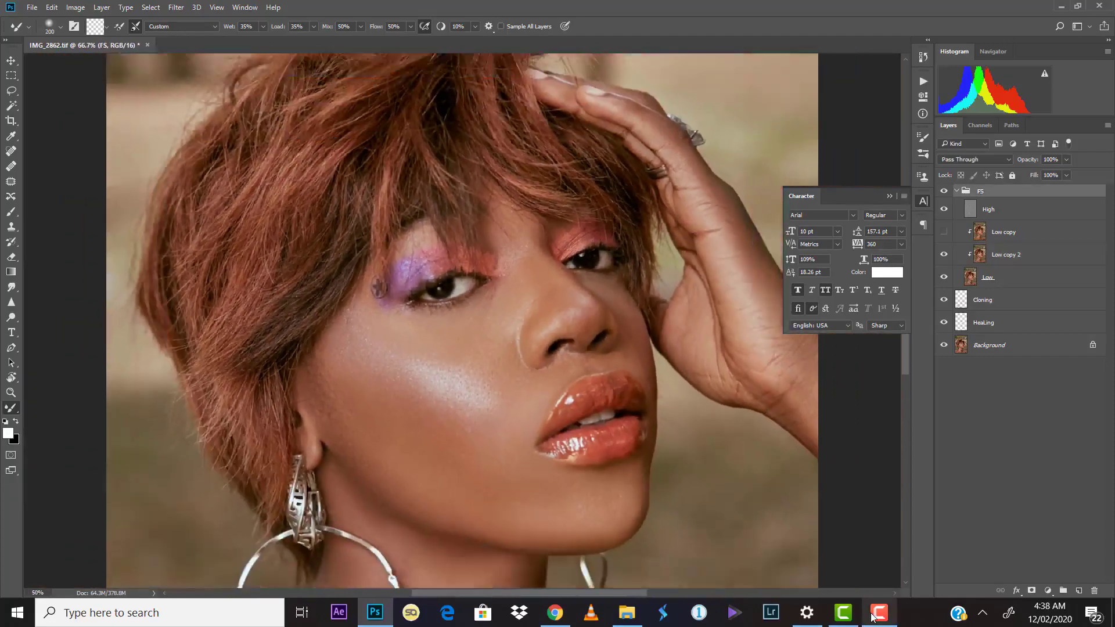
key("ctrl+0")
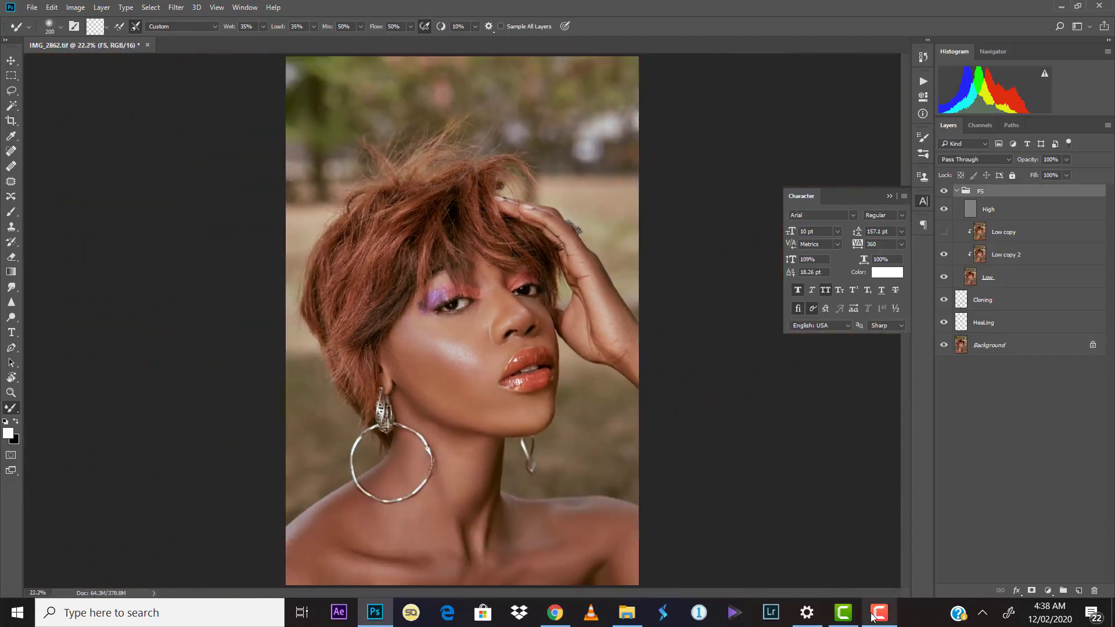
Add a new empty layer directly above Low copy and below High inside the FS group
left_click(956, 191)
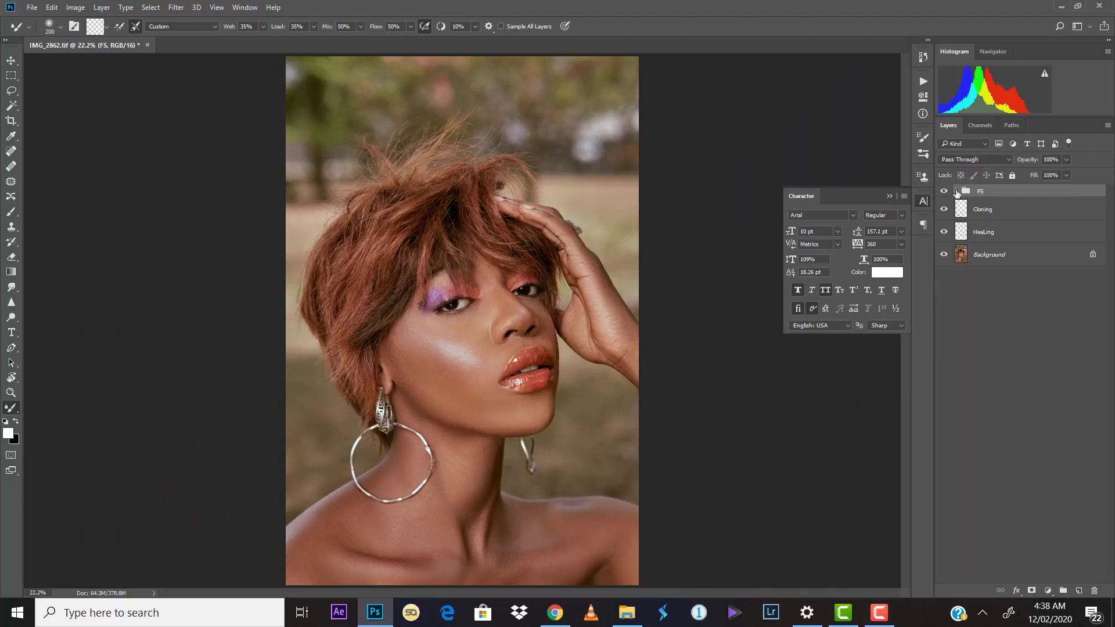
left_click(956, 191)
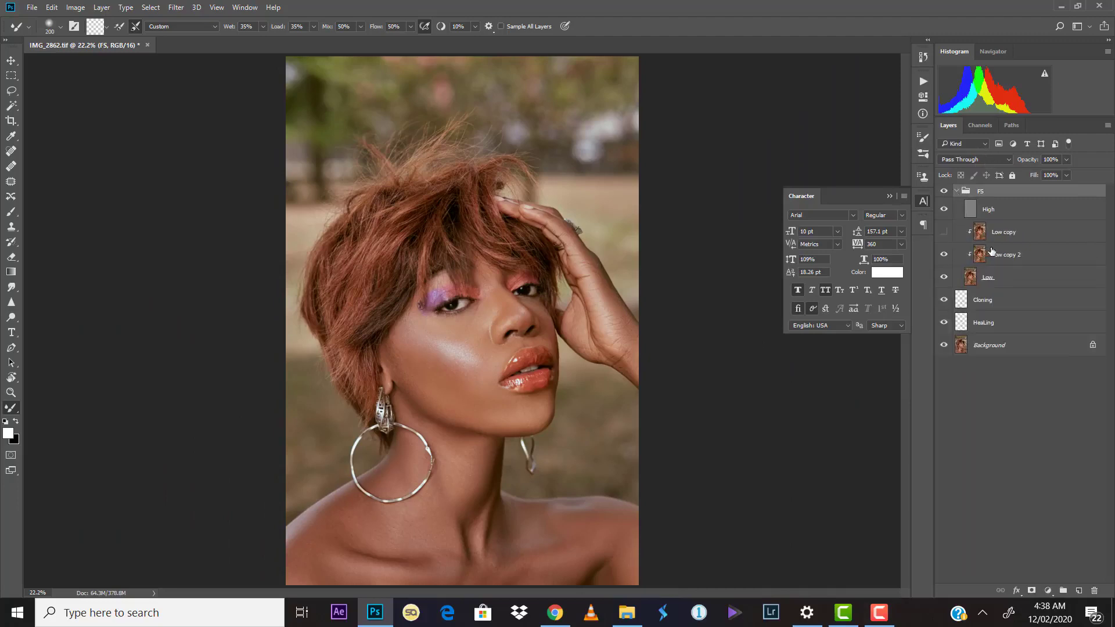
left_click(995, 214)
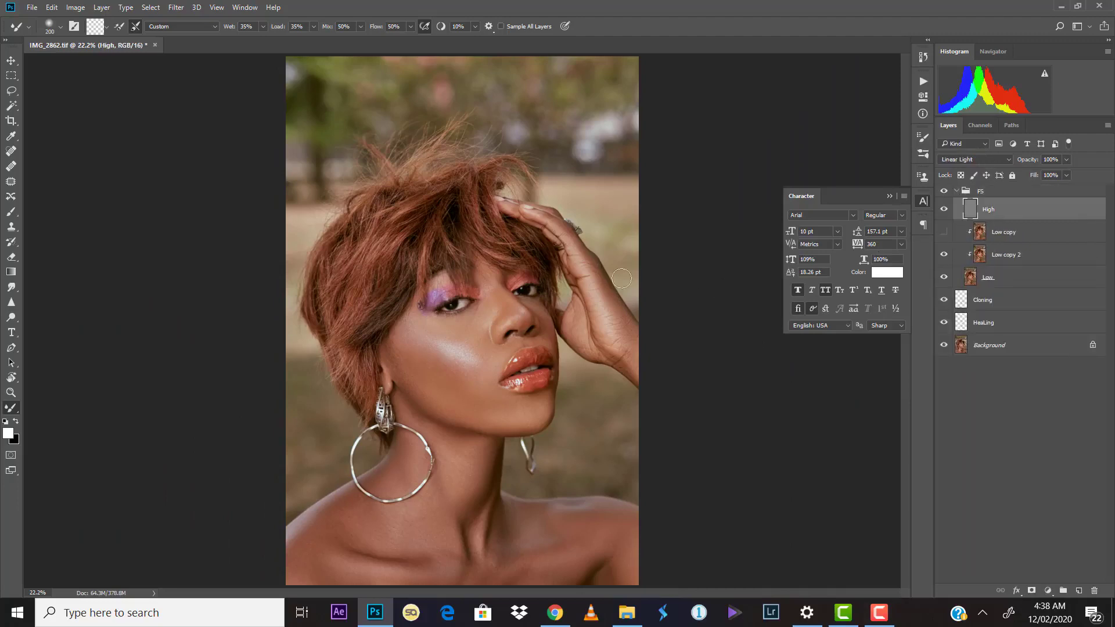
key("ctrl+plus")
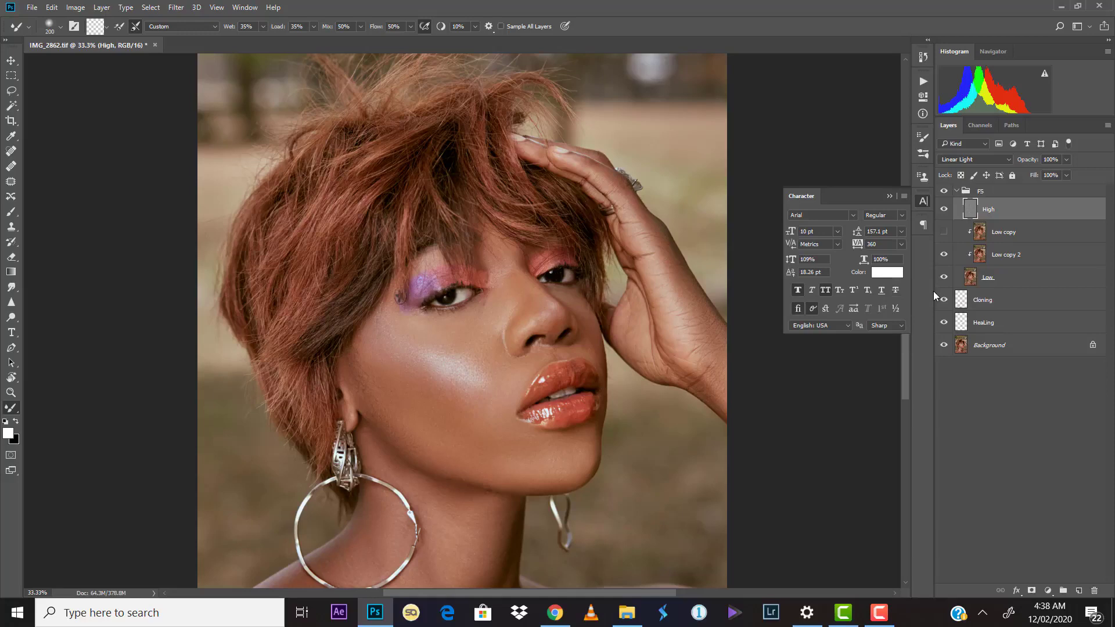
left_click(1013, 239)
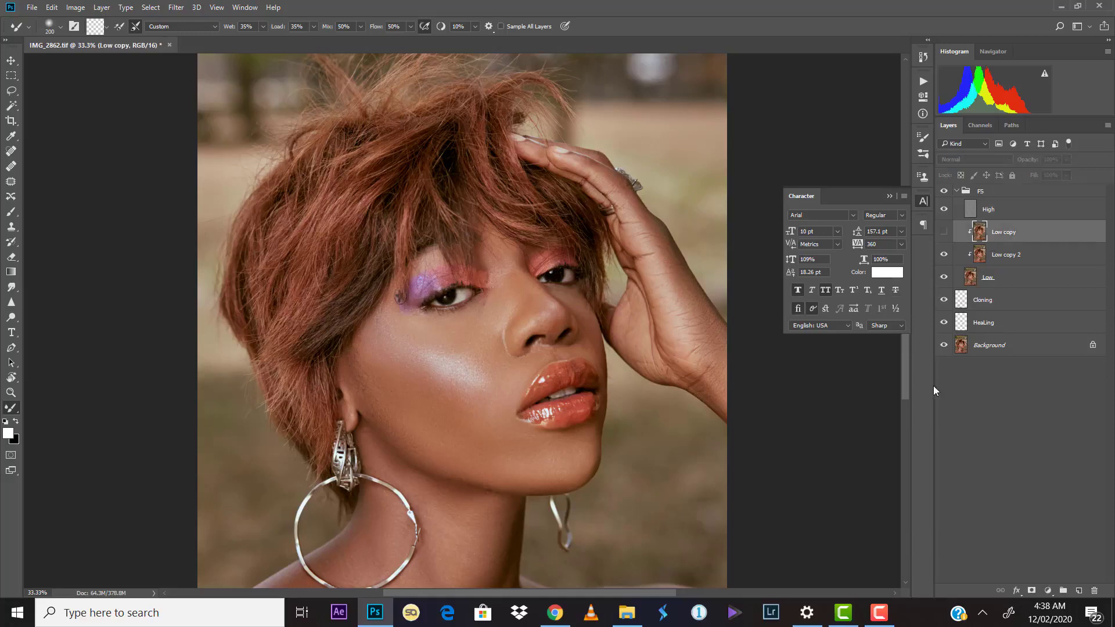
left_click(1079, 590)
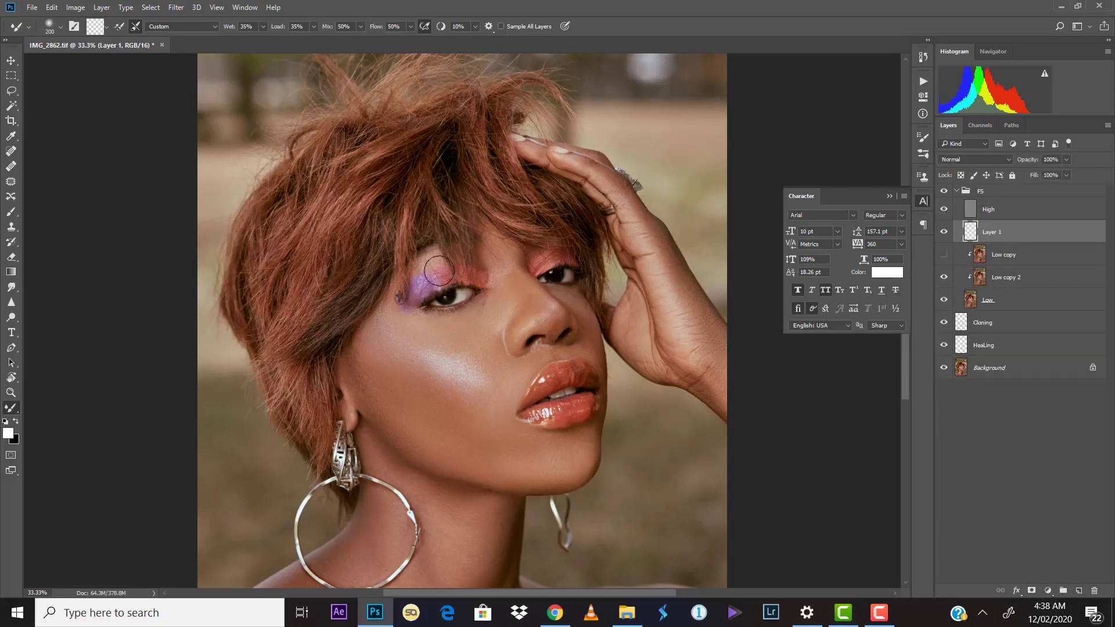
Examine the skin tones and texture on the cheeks, nose, lips and jaw at 66.7% with the High layer selected
left_click_drag(472, 488, 523, 314)
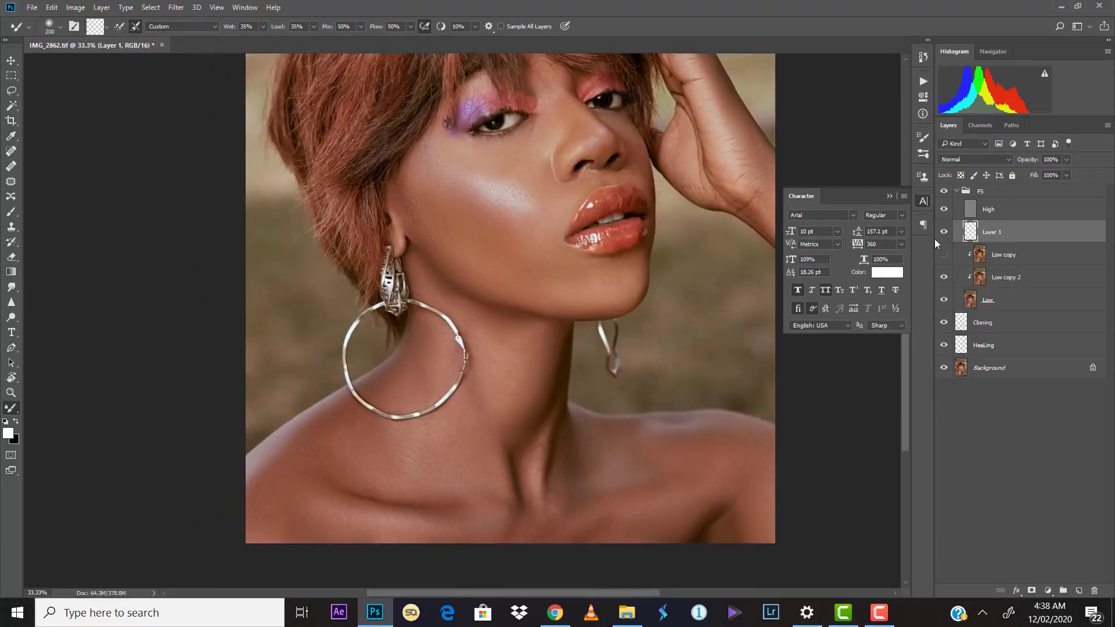
left_click(1003, 213)
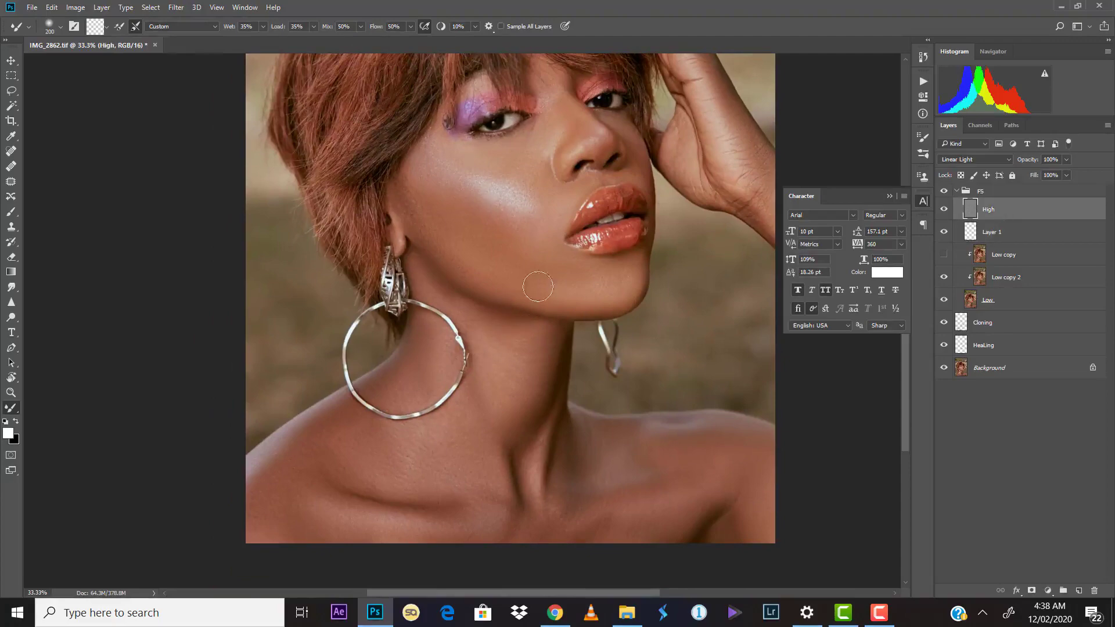
key("z")
left_click(563, 237)
left_click_drag(626, 274, 532, 376)
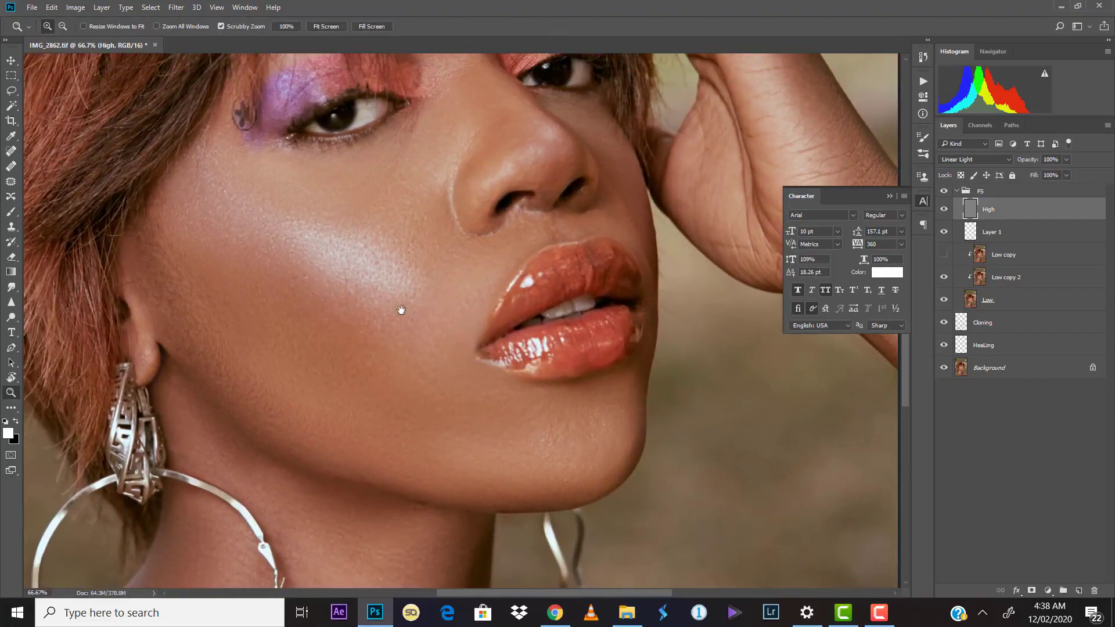
left_click_drag(401, 309, 418, 385)
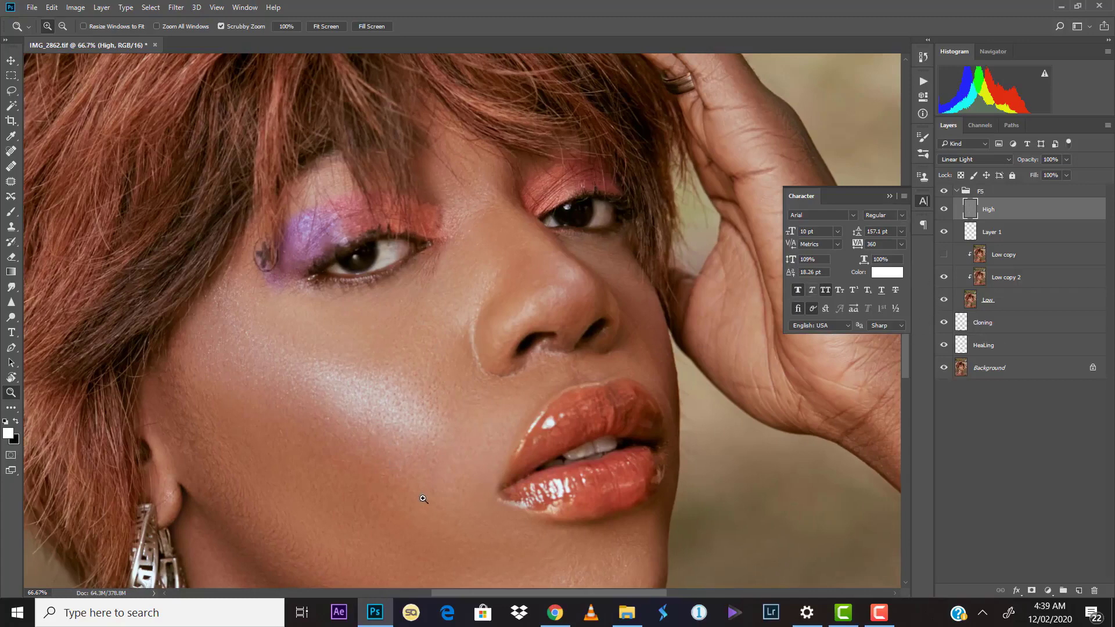
left_click_drag(566, 258, 579, 328)
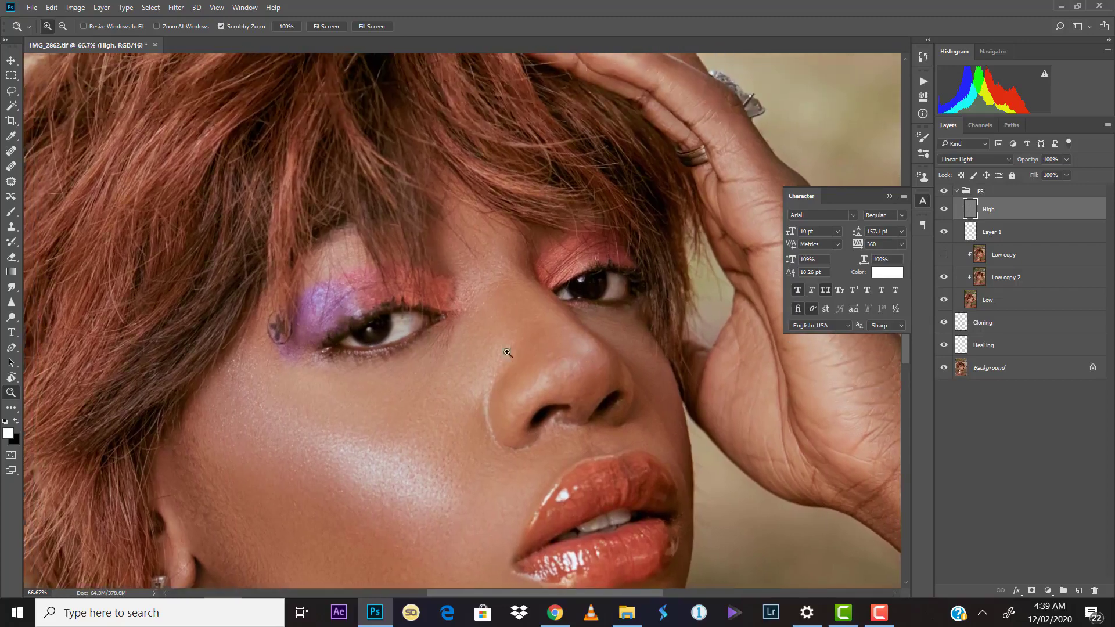
left_click_drag(512, 507, 523, 361)
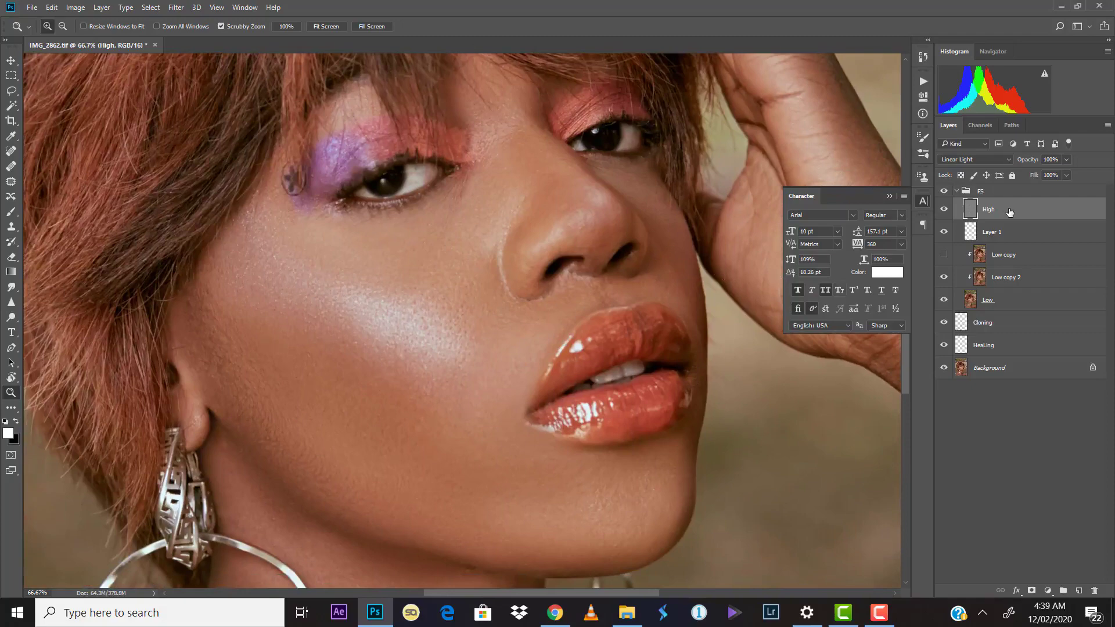
left_click_drag(444, 202, 433, 297)
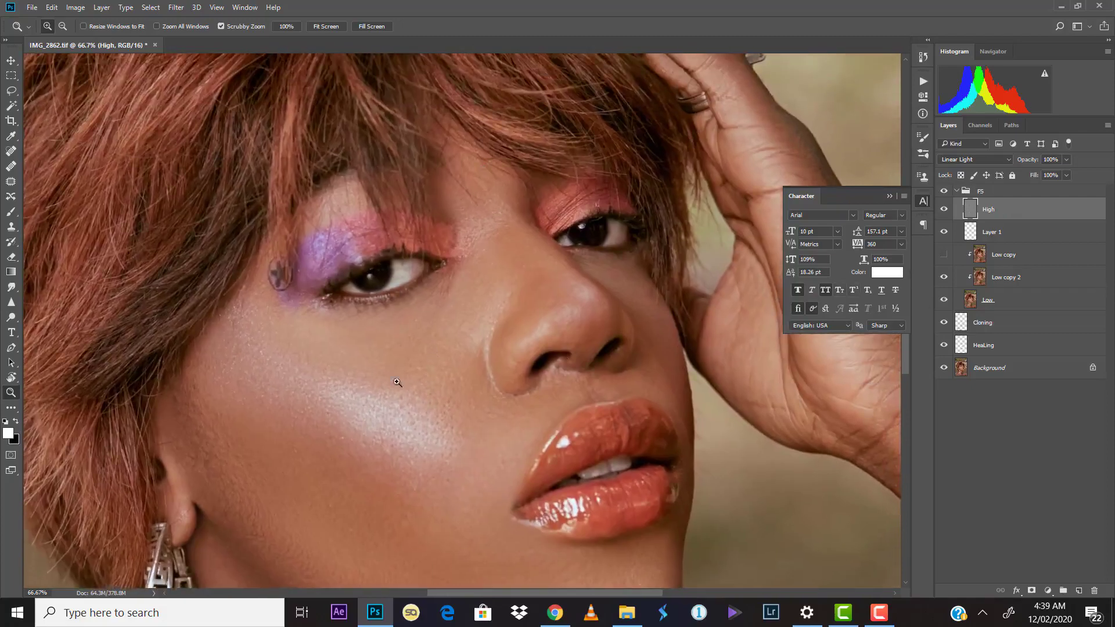
Rename the new layer above Low copy as Tones
double_click(1002, 232)
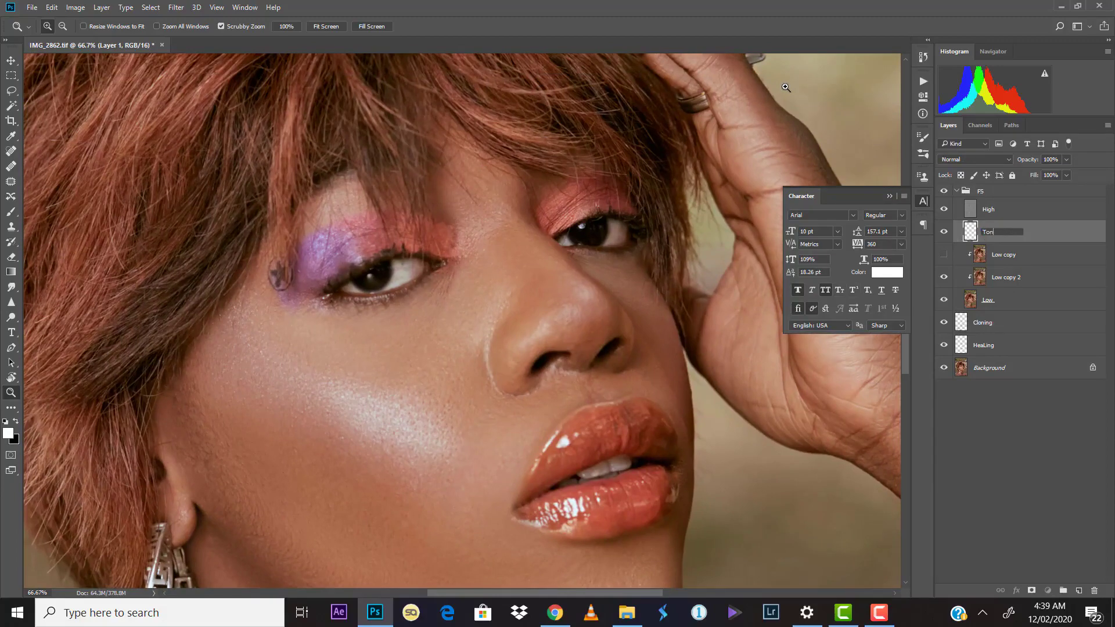
key("Return")
key("ctrl+minus")
key("ctrl+minus")
key("ctrl+minus")
key("ctrl+minus")
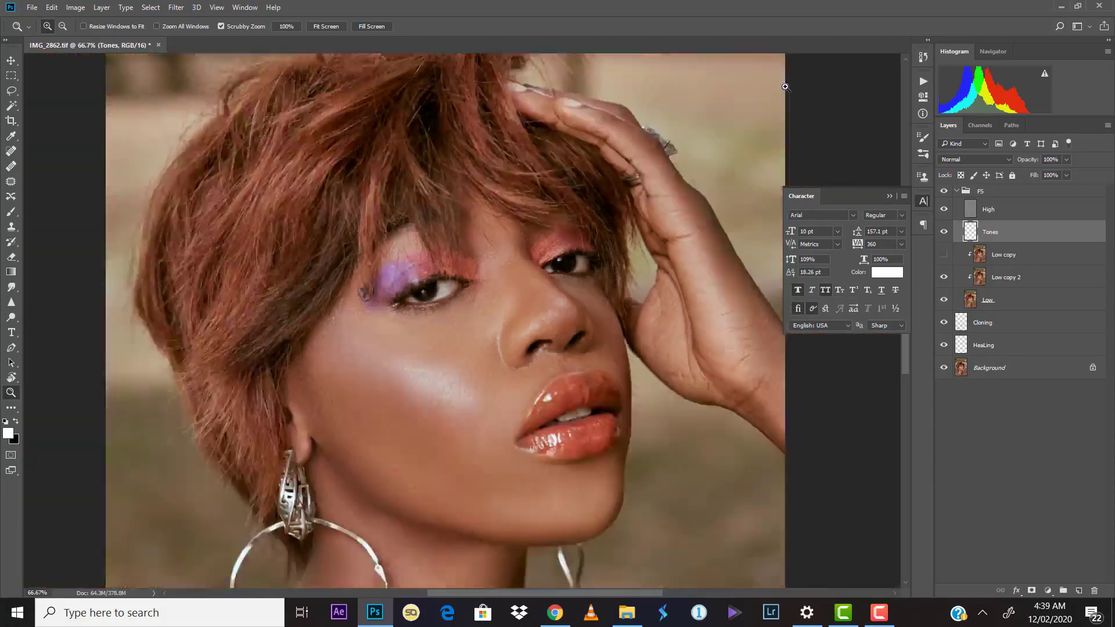
key("ctrl+plus")
key("ctrl+plus")
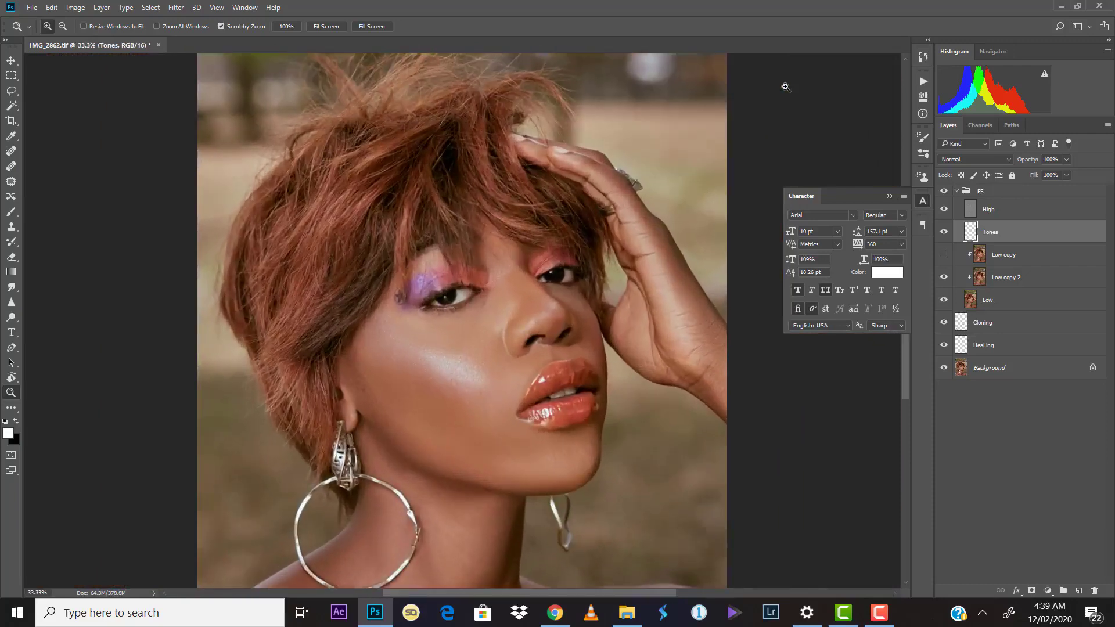
key("ctrl+plus")
key("ctrl+minus")
Paint a sampled cheek tone over the edge of the cheek highlight on Tones, using the Brush at 2% flow and size 200
key("b")
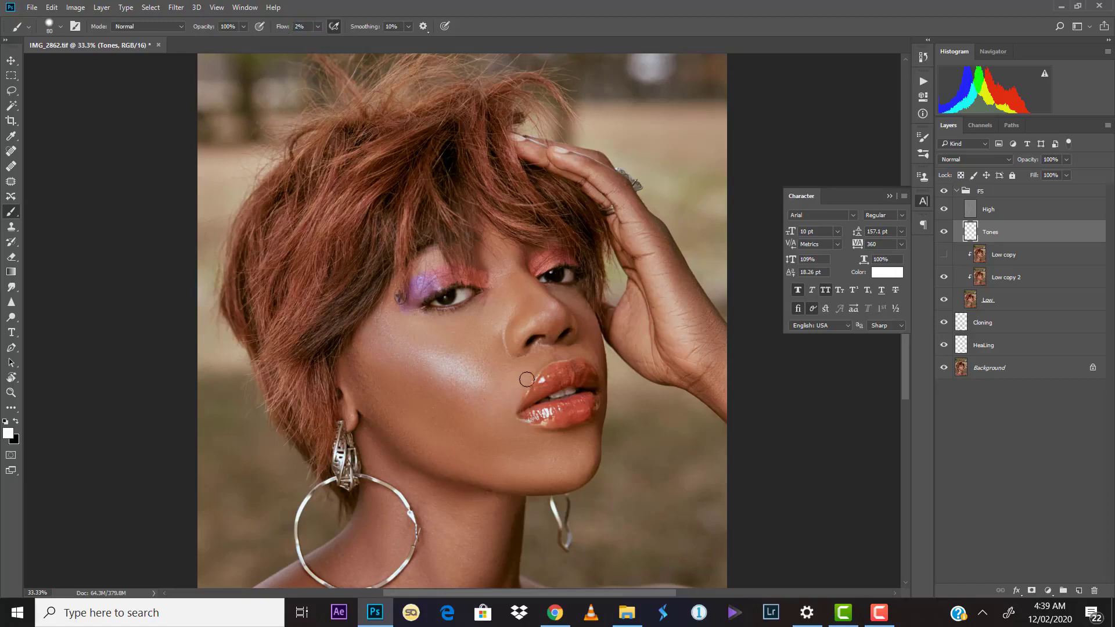
key("bracketright")
key("bracketright")
key("bracketright")
key("bracketright")
key("bracketright")
key("bracketright")
key("alt")
left_click(405, 346, "alt")
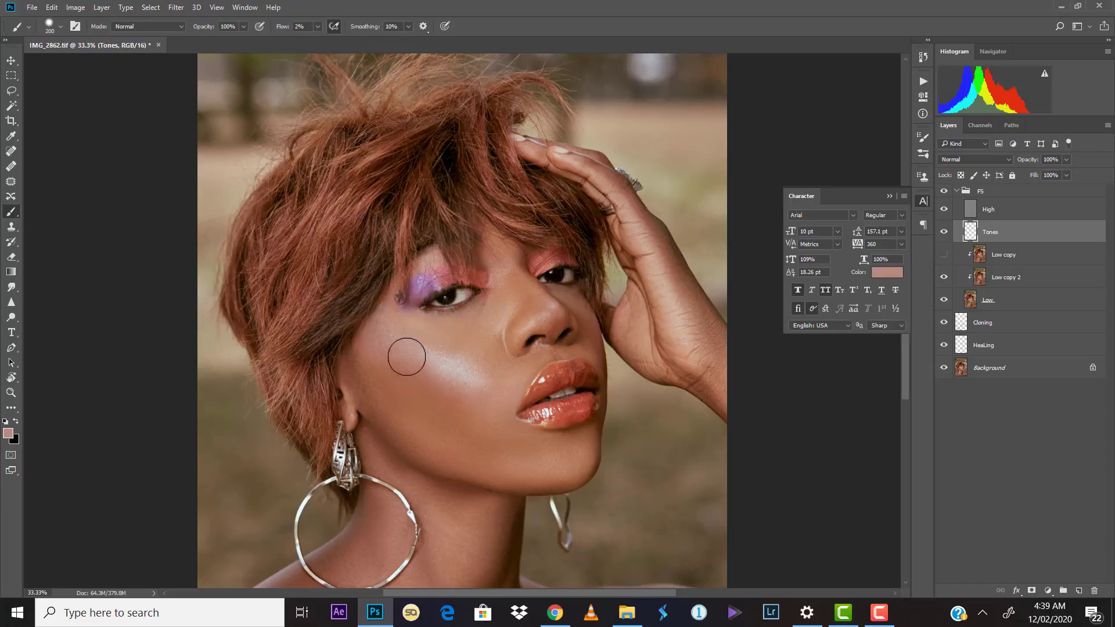
left_click_drag(407, 356, 444, 390)
Sample nearby skin tones and brush them over the lower cheek, the mouth corner and the underside of the cheek highlight
left_click(462, 447, "alt")
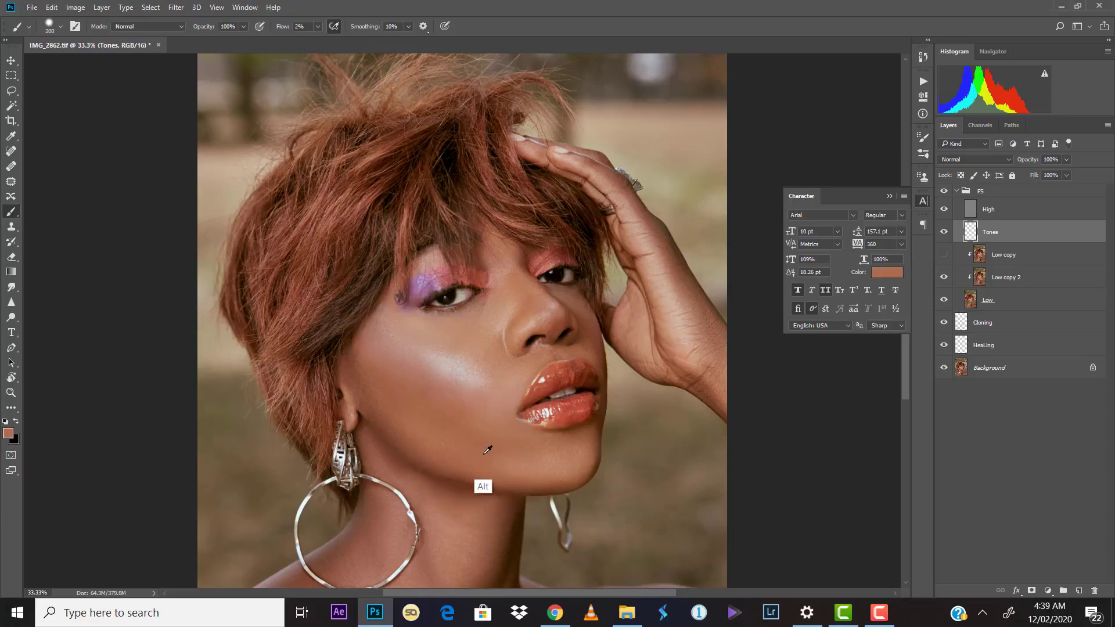
mouse_move(482, 452)
left_mouse_down()
mouse_move(532, 457)
mouse_move(491, 458)
left_mouse_up()
left_click(487, 411, "alt")
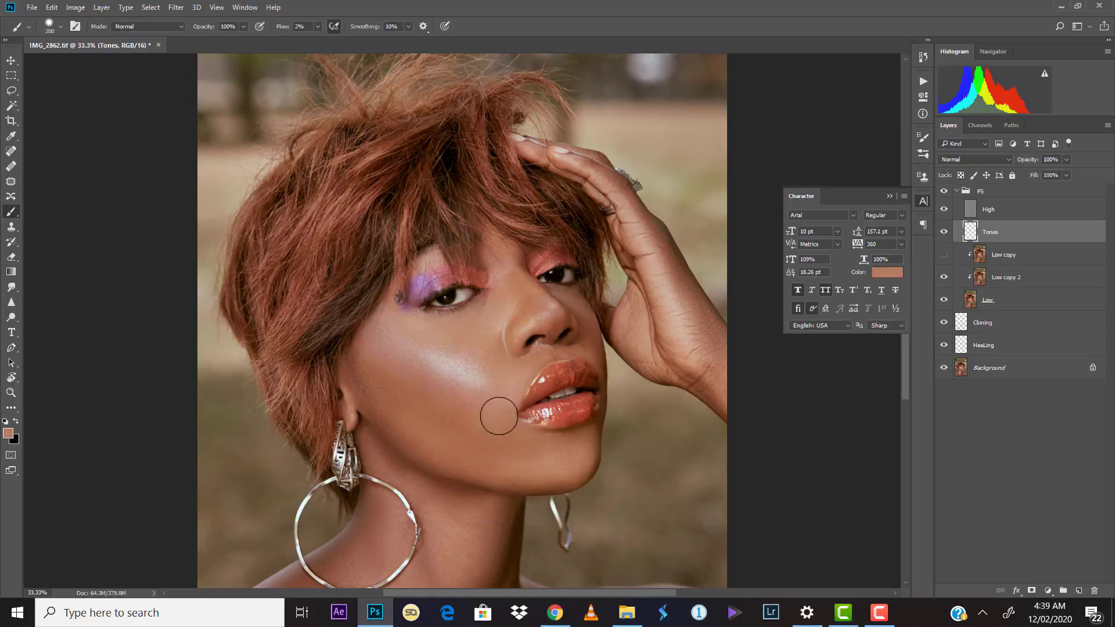
left_click(528, 449, "alt")
left_click(427, 445, "alt")
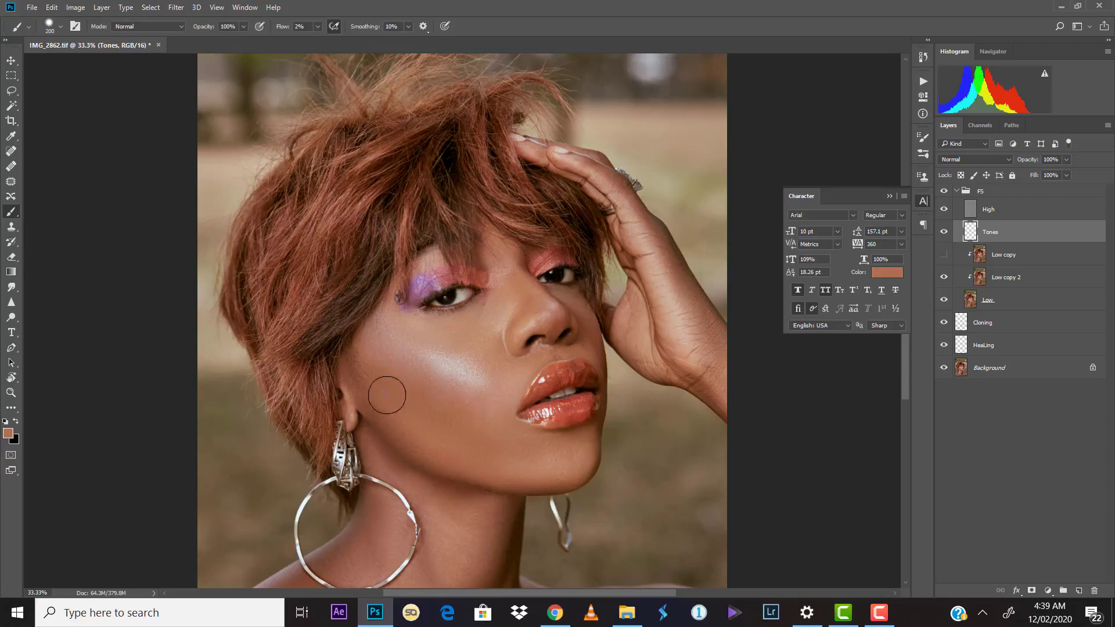
left_click(405, 326, "alt")
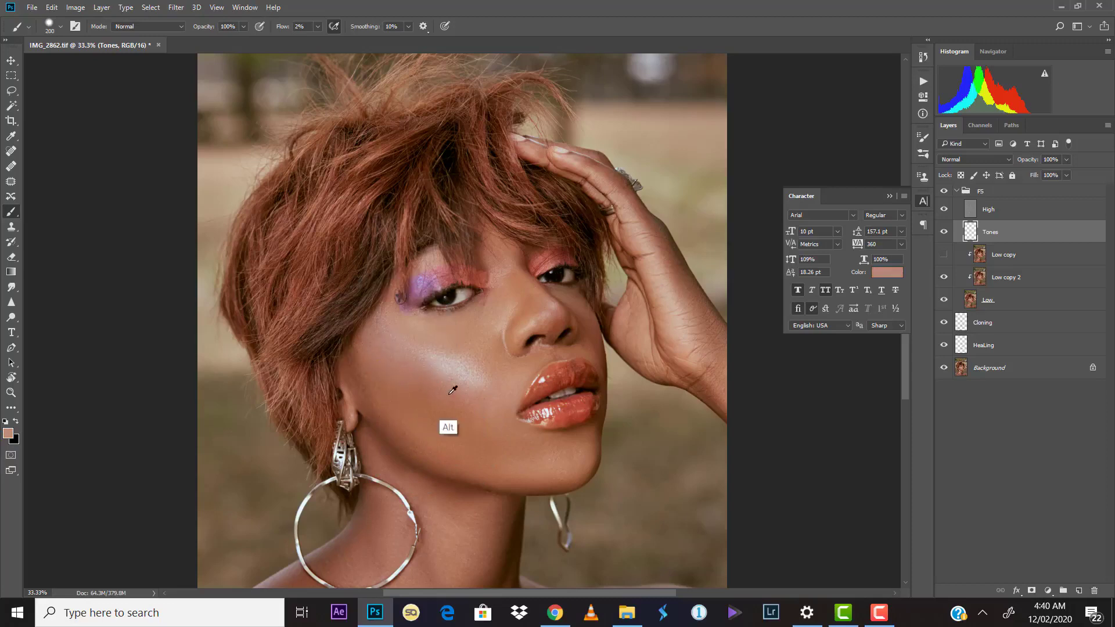
left_click_drag(410, 368, 459, 404)
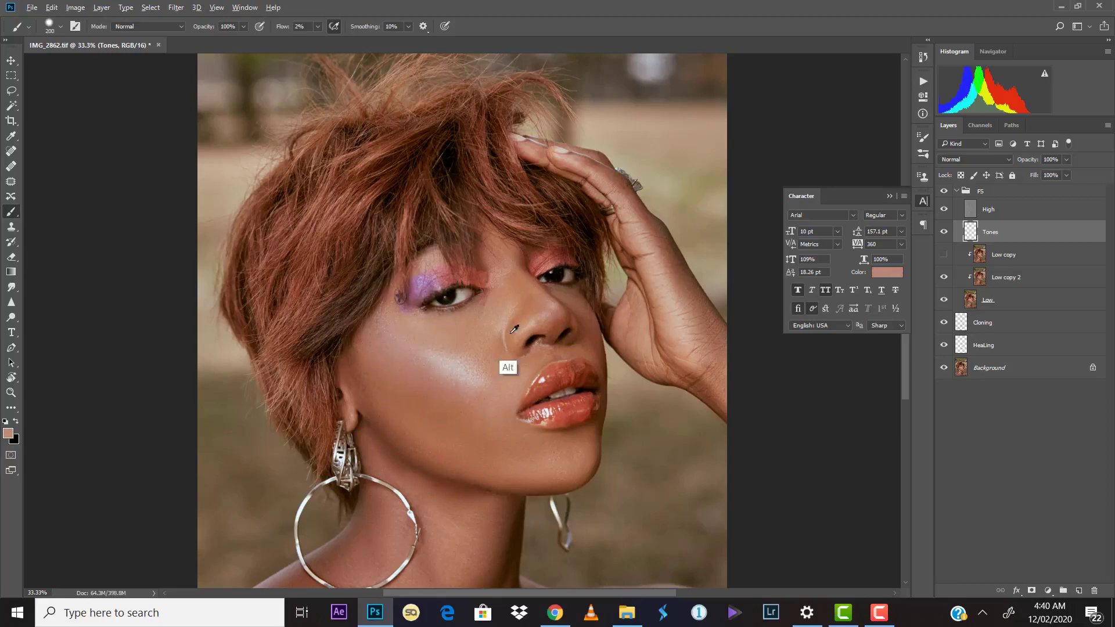
Blend sampled skin tones with a smaller brush under the eye, beside the nose, around the mouth and along the jaw
key("[")
key("bracketleft")
key("bracketleft")
key("bracketleft")
key("bracketleft")
key("bracketleft")
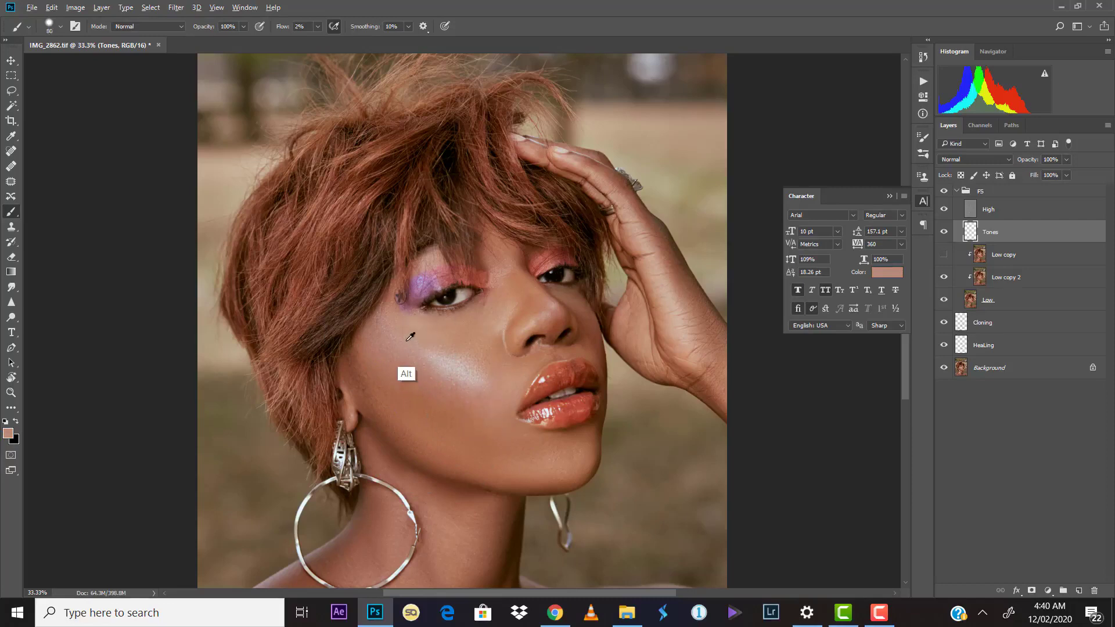
left_click(408, 339, "alt")
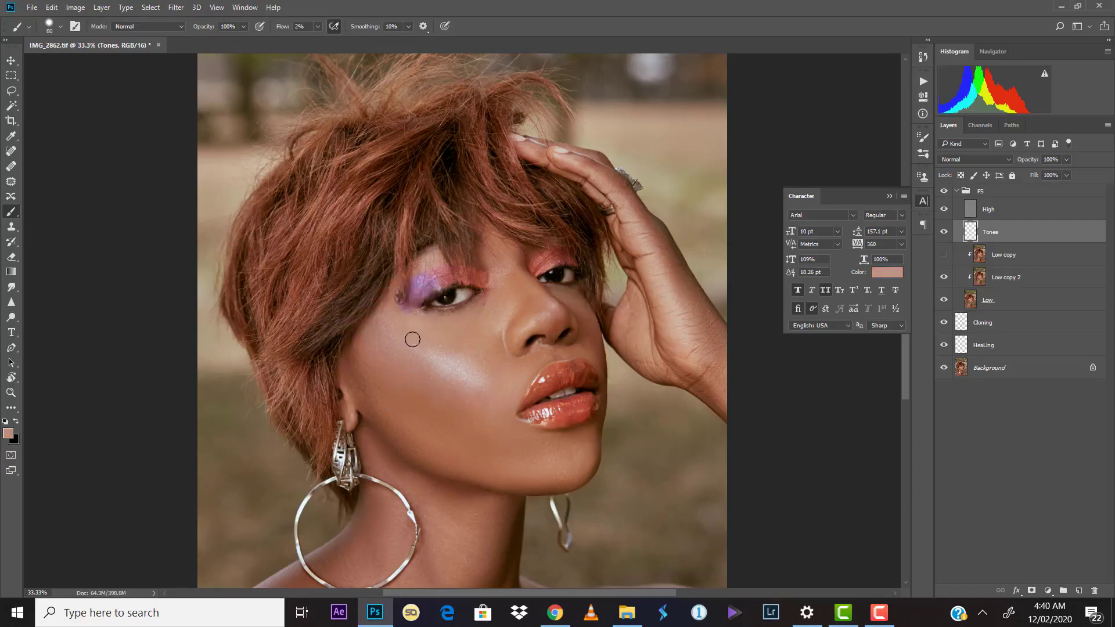
left_click(484, 335, "alt")
left_click(455, 329, "alt")
left_click(406, 320, "alt")
left_click(465, 355, "alt")
left_click(516, 388, "alt")
left_click(497, 485, "alt")
Compare the face with the Tones layer hidden and shown, leaving the layer visible
left_click(944, 232)
left_click(944, 232)
left_click(944, 232)
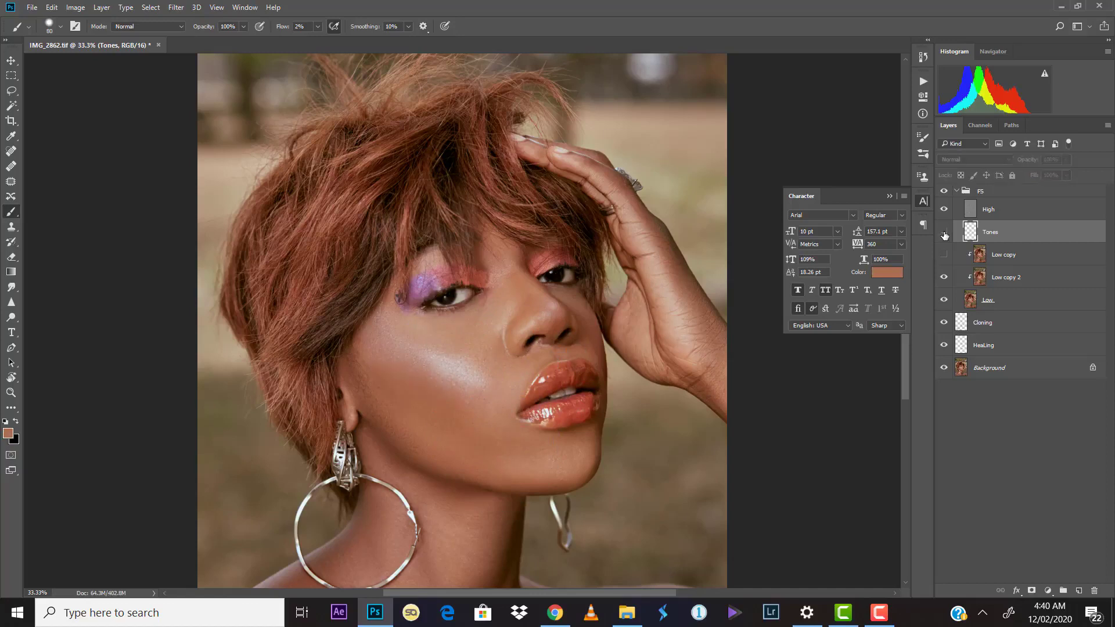
left_click(944, 232)
left_click(944, 232)
left_click(945, 234)
left_click(945, 233)
left_click(944, 233)
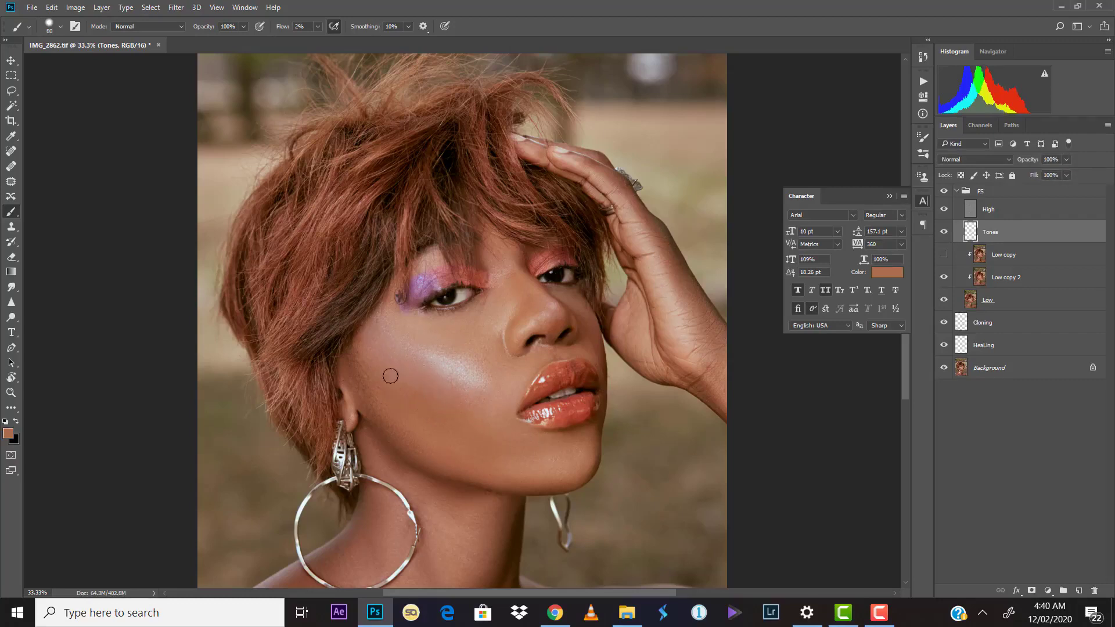
Soften the painted tone on the cheek below the highlight using the Eraser at size 200 and 17% flow
key("e")
key("bracketright")
key("bracketright")
key("bracketright")
key("bracketright")
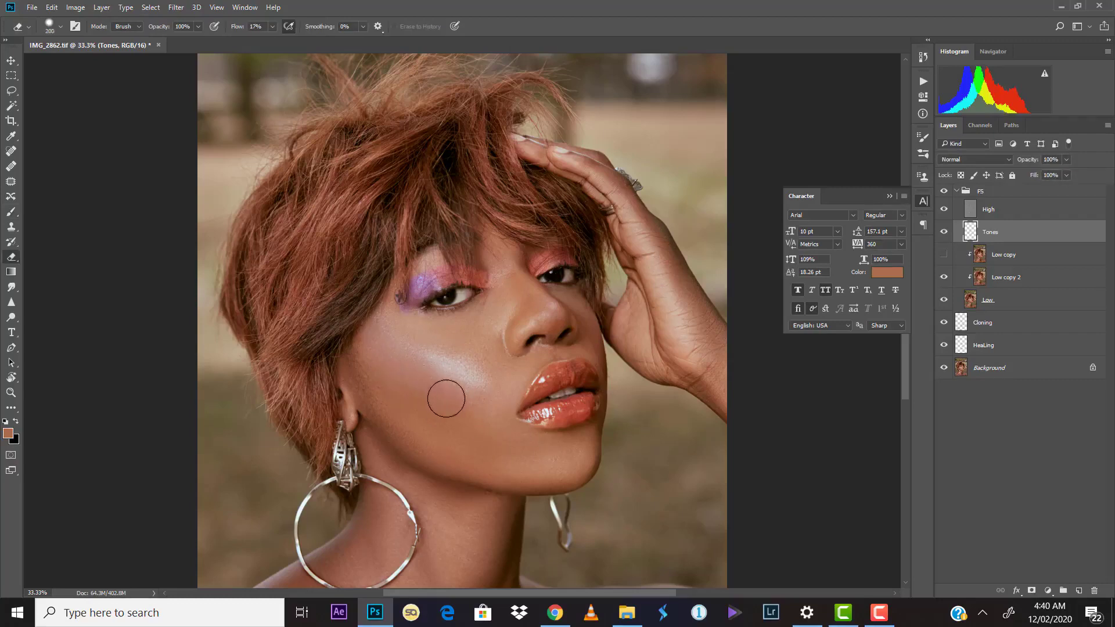
mouse_move(454, 400)
left_mouse_down()
mouse_move(379, 364)
mouse_move(435, 384)
left_mouse_up()
Brush a sampled lower-cheek tone from the cheek along the jaw to the chin at brush size 200
key("b")
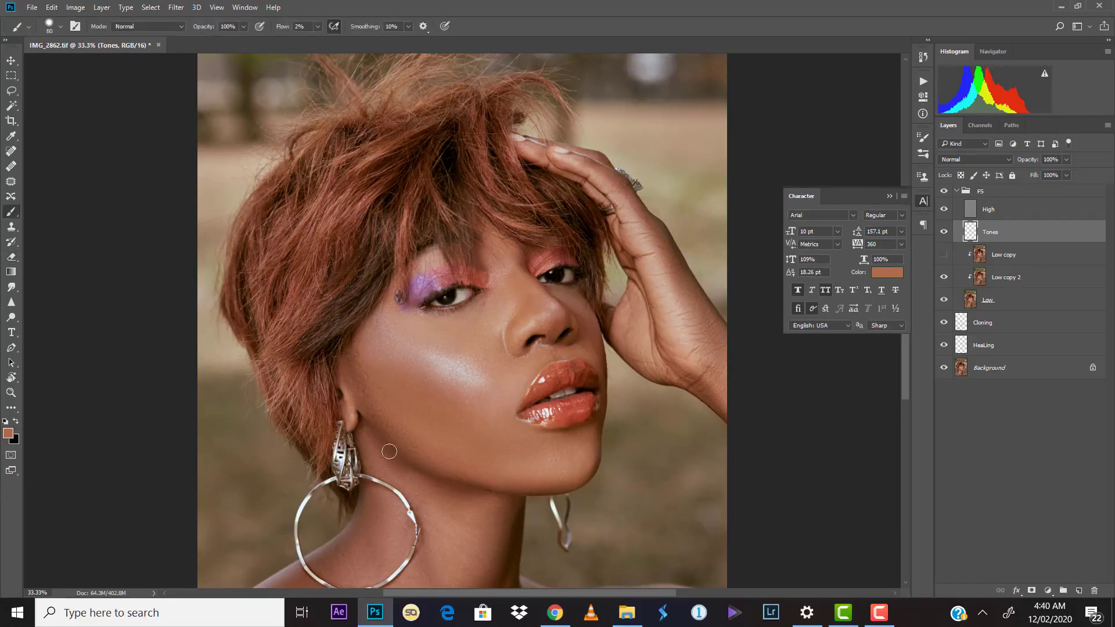
key("]")
key("]")
key("]")
key("]")
key("]")
left_click(398, 428, "alt")
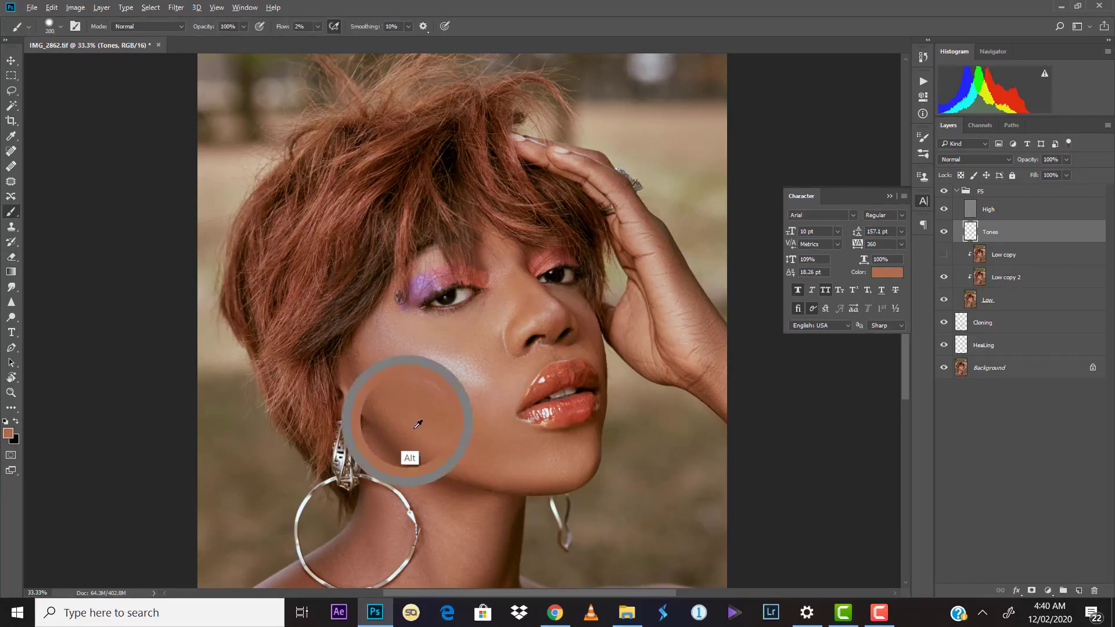
mouse_move(415, 444)
left_mouse_down()
mouse_move(369, 392)
mouse_move(427, 455)
mouse_move(510, 480)
mouse_move(485, 471)
mouse_move(568, 477)
left_mouse_up()
Blend a sampled tone into the cheek near the ear with a smaller brush, and check it by toggling Tones visibility
key("bracketleft")
key("bracketleft")
key("bracketleft")
key("bracketleft")
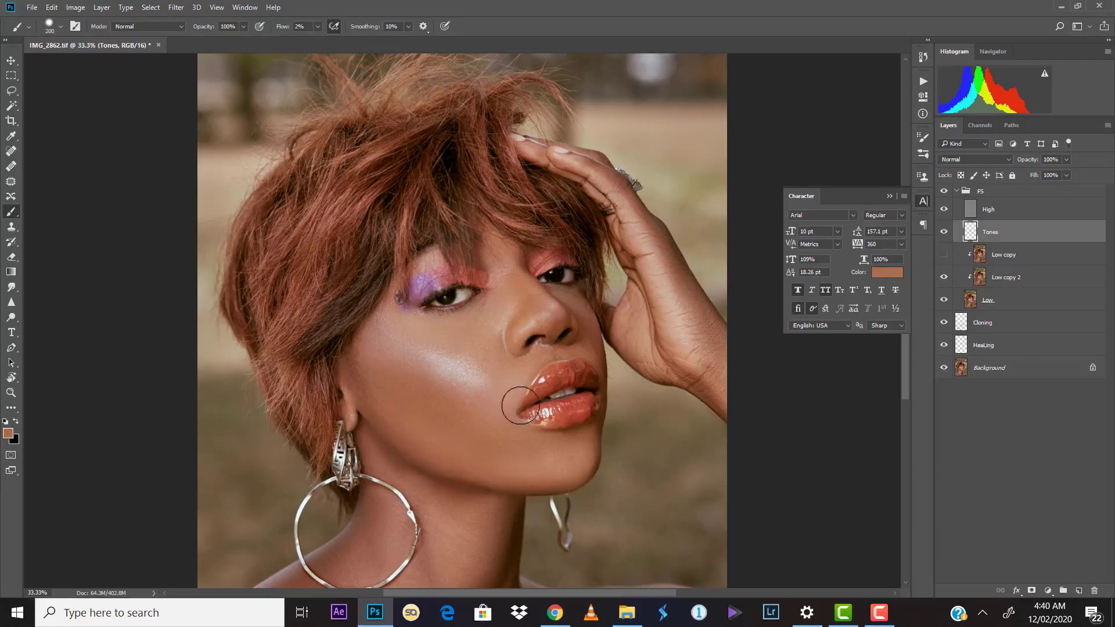
left_click(424, 408, "alt")
left_click_drag(403, 416, 391, 410)
left_click(944, 232)
left_click(944, 233)
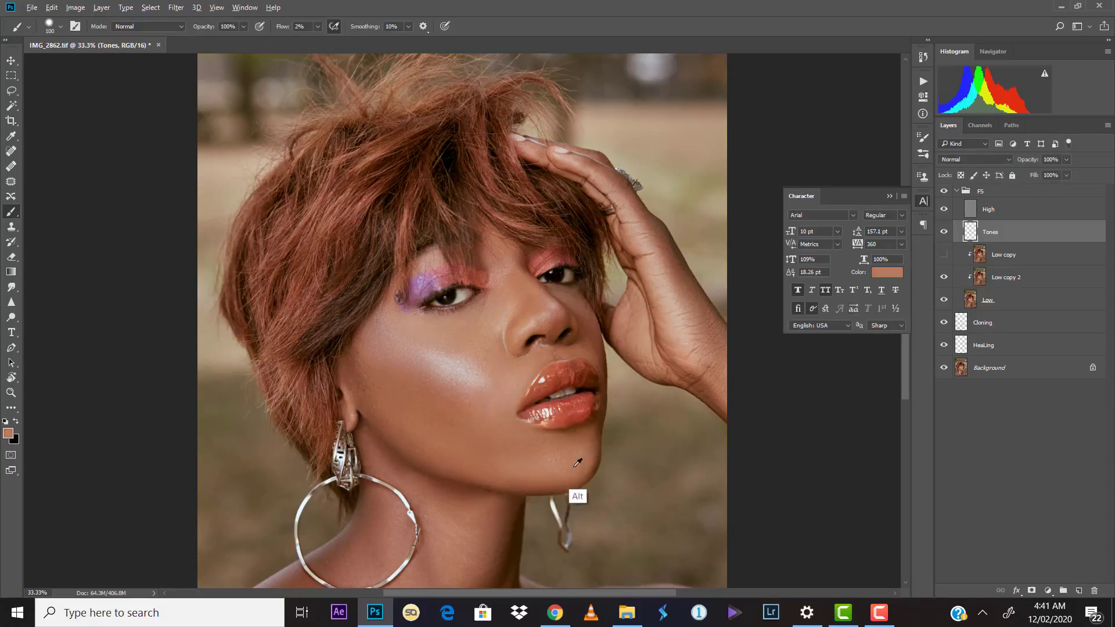
Blend sampled skin tones into the chin, the under-eye area beside the hand and the area between the eyes
left_click(589, 456, "alt")
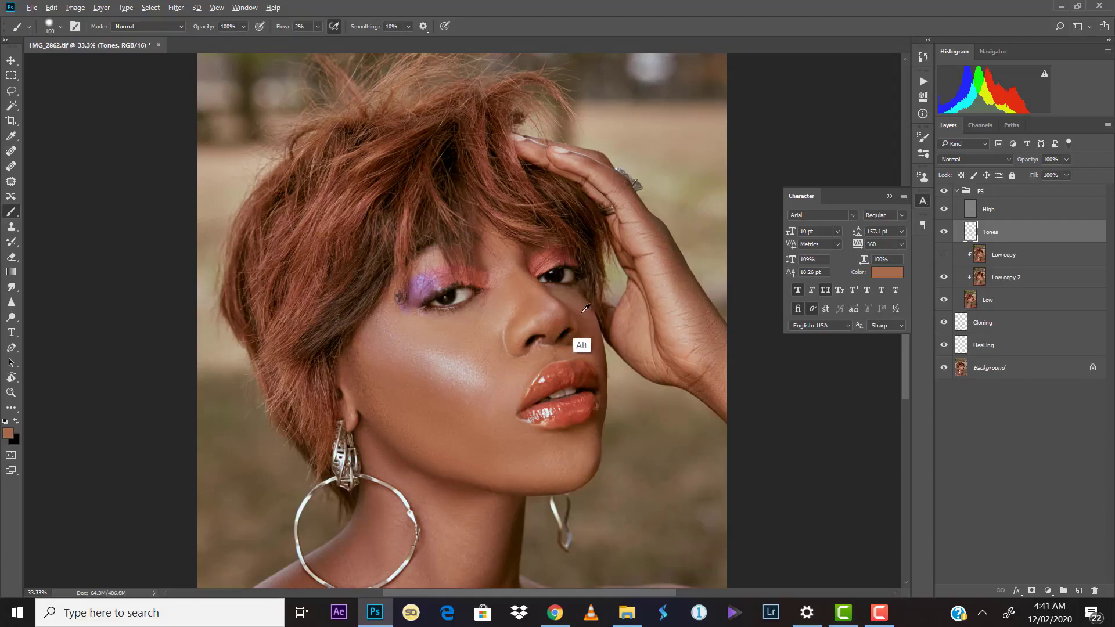
left_click(575, 293, "alt")
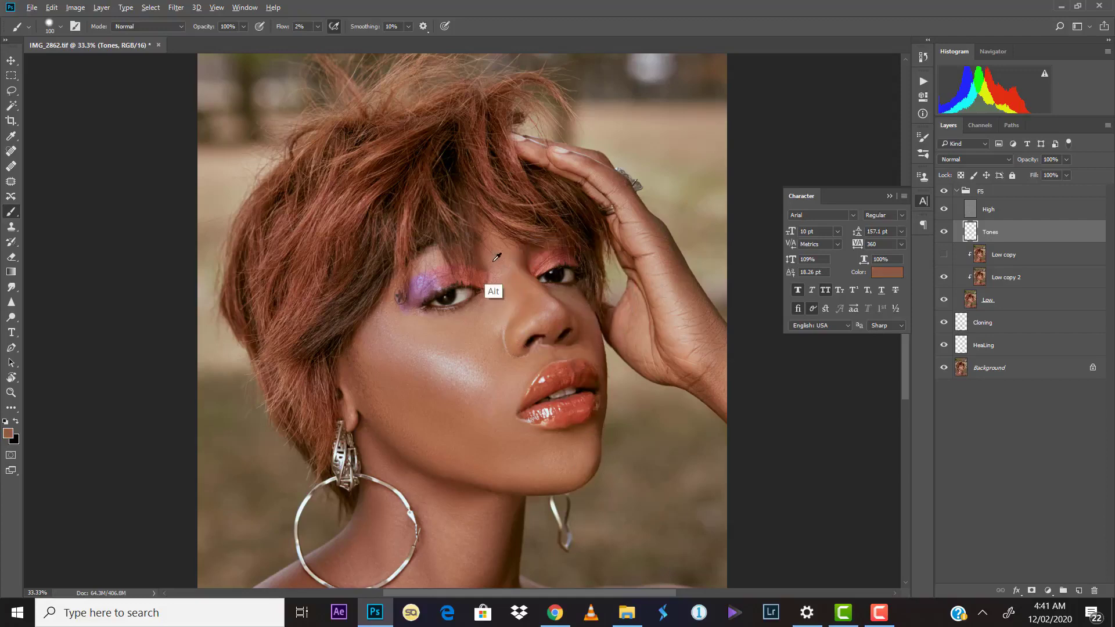
left_click(495, 291, "alt")
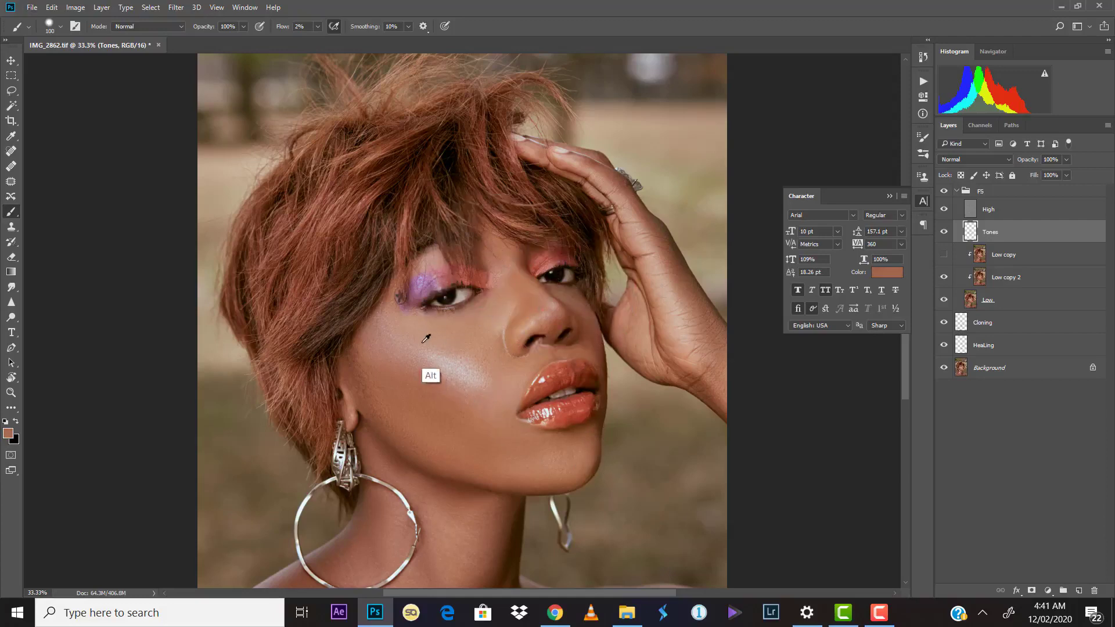
Smooth the edges of the bright cheek highlight with tones sampled from in and around it at brush size 125
left_click(428, 378, "alt")
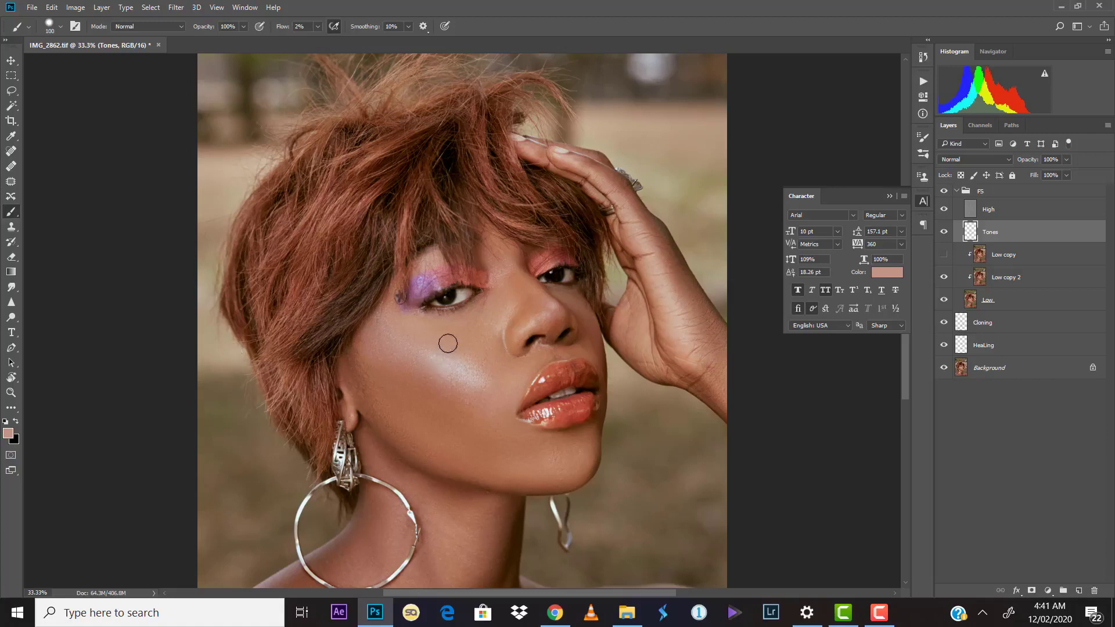
key("bracketright")
key("bracketright")
key("bracketright")
key("bracketleft")
key("bracketleft")
left_click(443, 348, "alt")
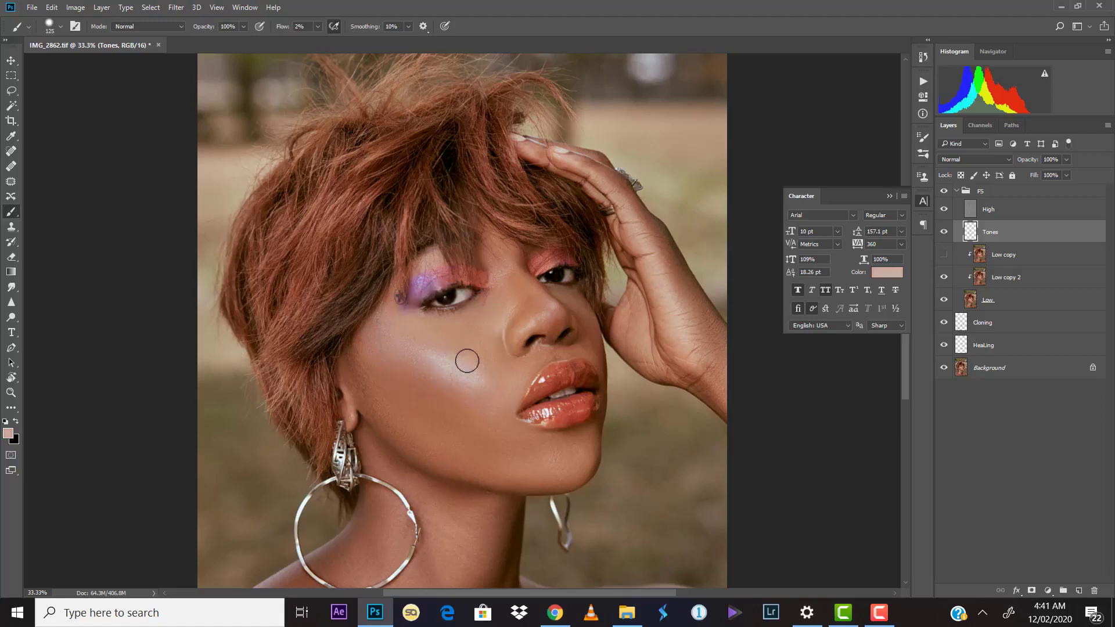
left_click(480, 399, "alt")
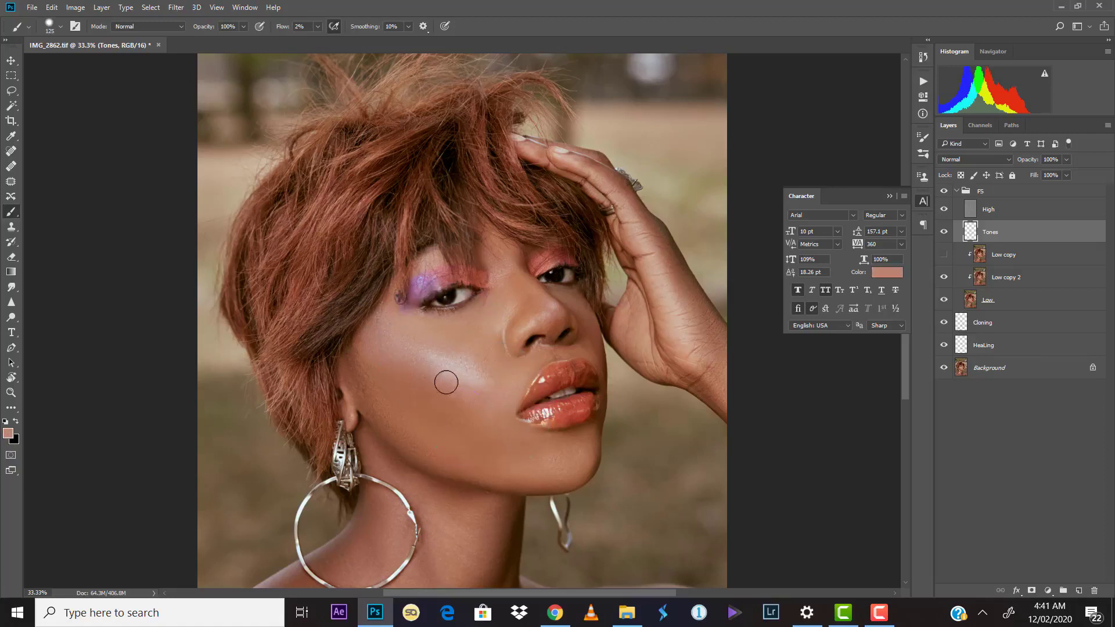
mouse_move(446, 382)
left_mouse_down()
mouse_move(438, 365)
mouse_move(469, 375)
mouse_move(435, 363)
mouse_move(470, 353)
mouse_move(441, 341)
left_mouse_up()
left_click(415, 337, "alt")
Compare the face with the Tones layer hidden and shown, ending with the layer visible
left_click(944, 232)
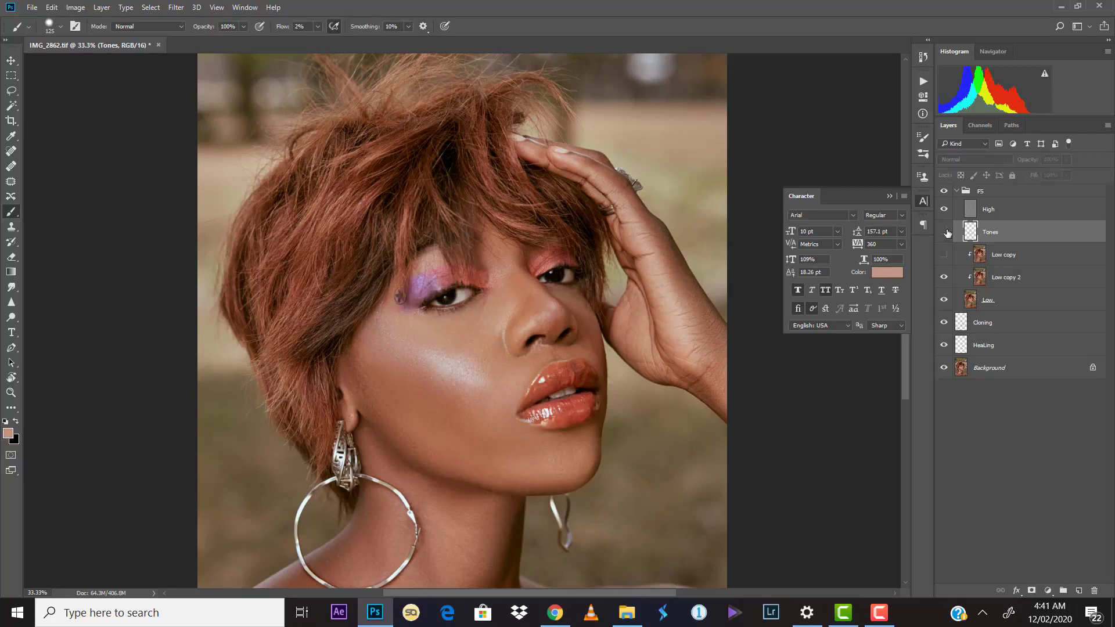
left_click(944, 231)
left_click(944, 232)
left_click(944, 232)
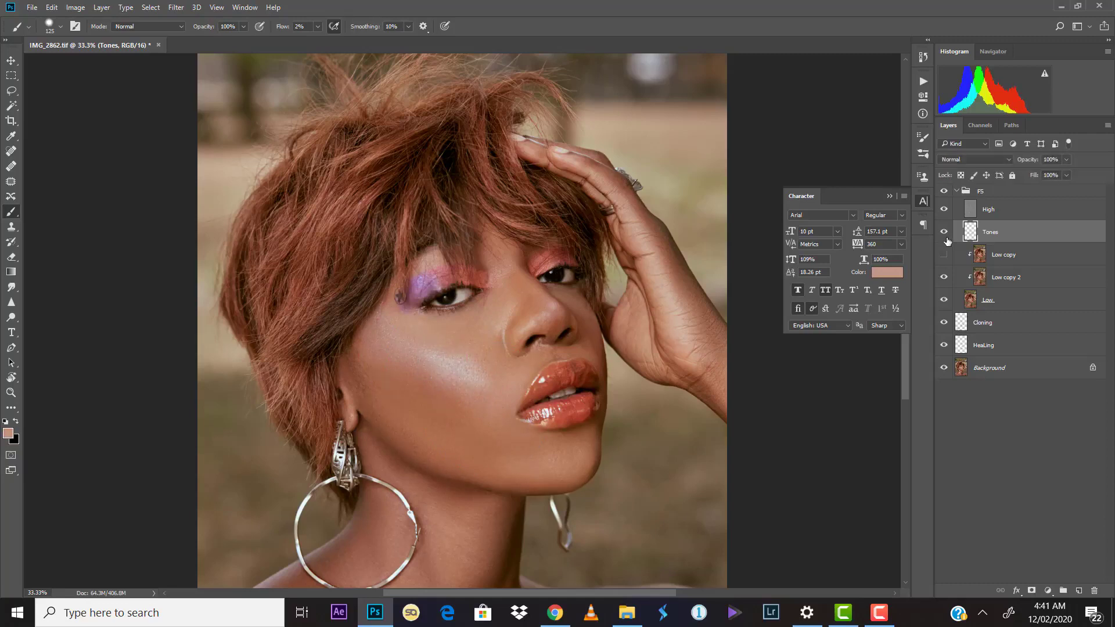
left_click(944, 233)
left_click(944, 232)
Enlarge the brush to 300 and blend sampled skin tones into the neck and the shoulder area around the hoop earring
key("ctrl+minus")
key("ctrl+0")
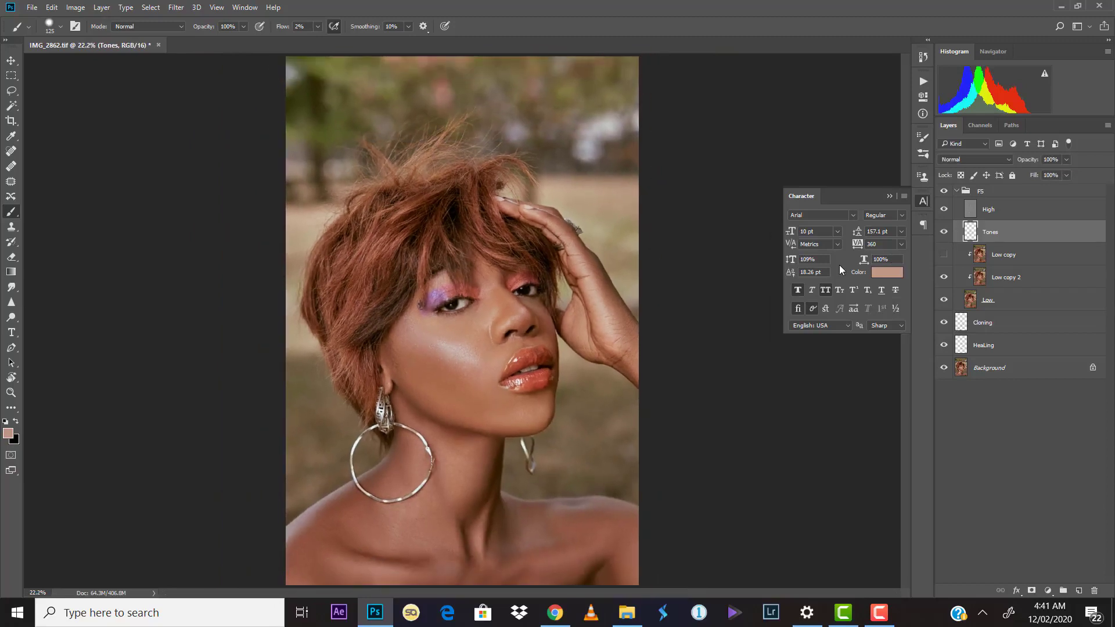
key("bracketright")
key("bracketright")
key("bracketright")
key("bracketright")
left_click(405, 518, "alt")
left_click(369, 518, "alt")
left_click(409, 469, "alt")
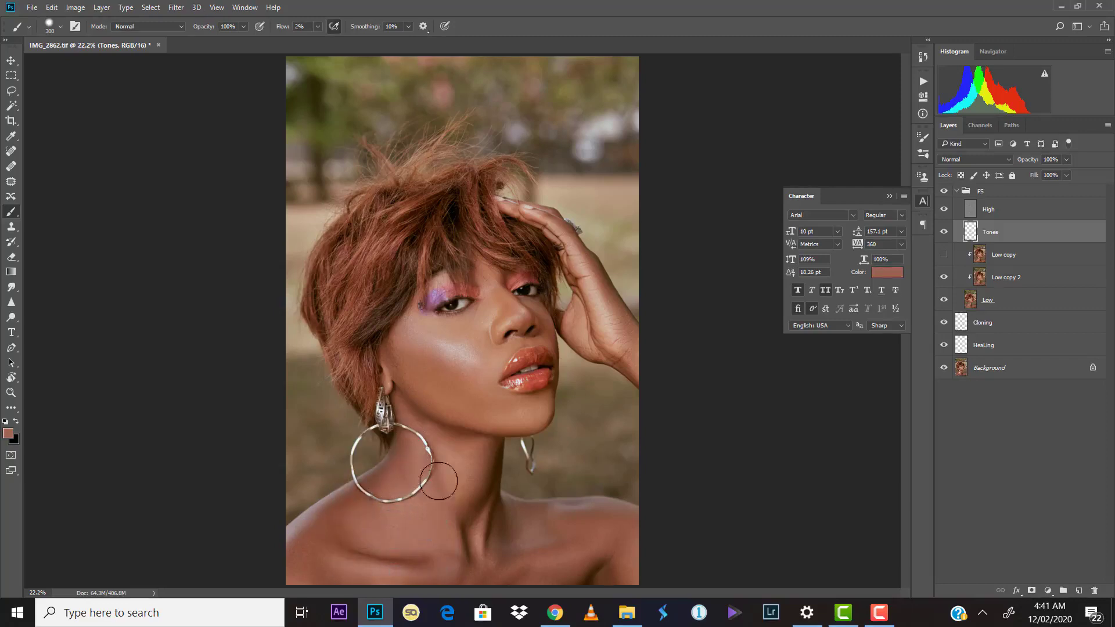
Even out the collarbone and the shoulder below the hoop earring with sampled skin tones at brush size 300
left_click(440, 539, "alt")
left_click(427, 546, "alt")
left_click_drag(436, 559, 406, 552)
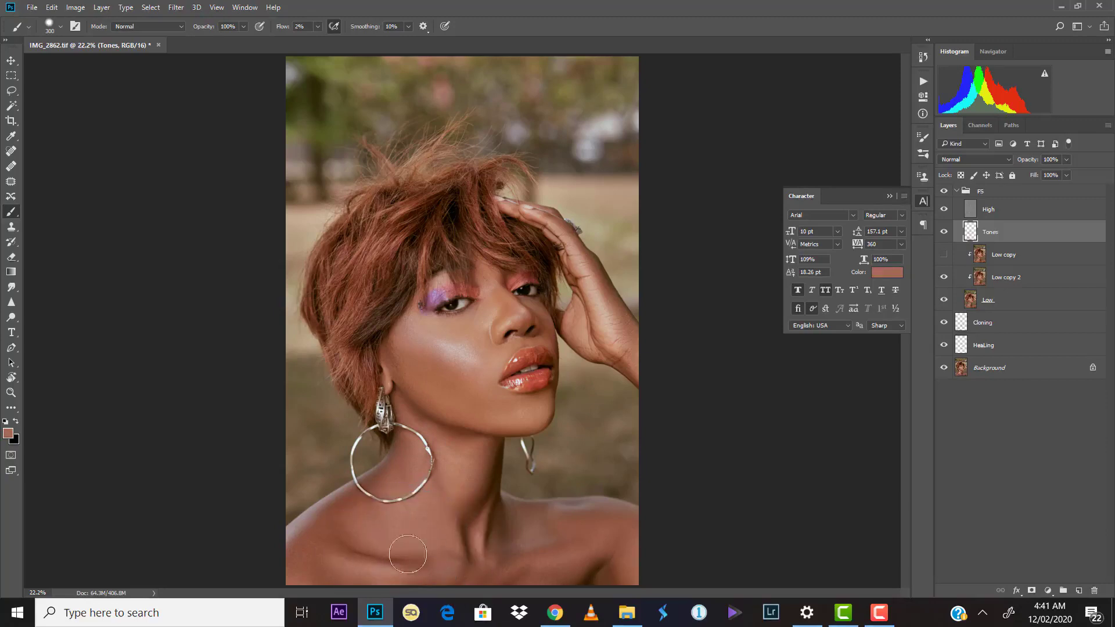
left_click(404, 538, "alt")
left_click(340, 538, "alt")
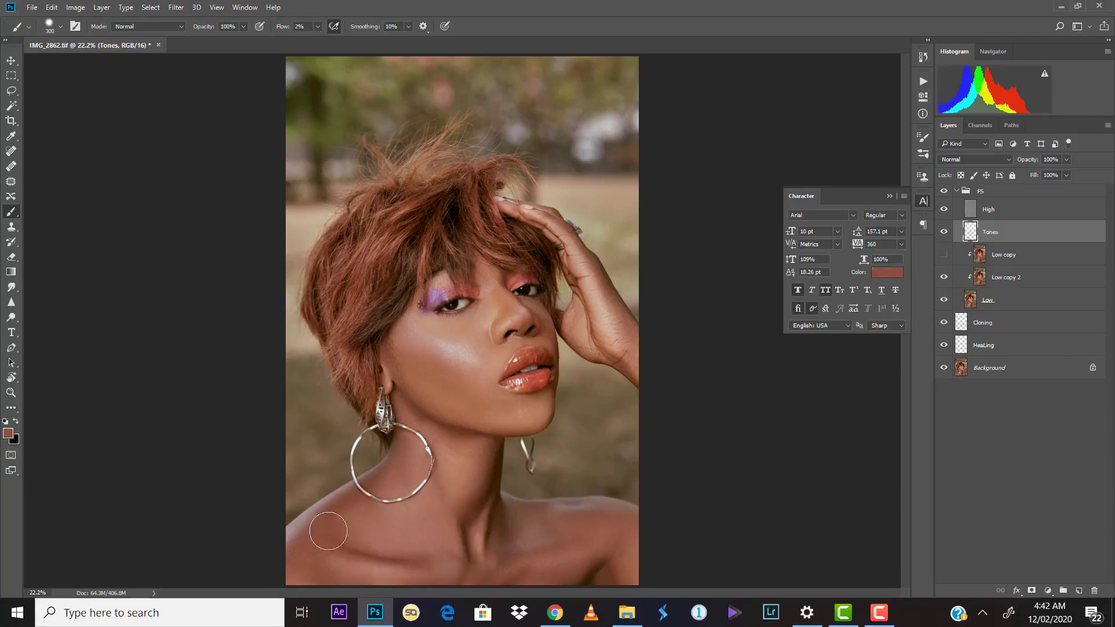
left_click(364, 533, "alt")
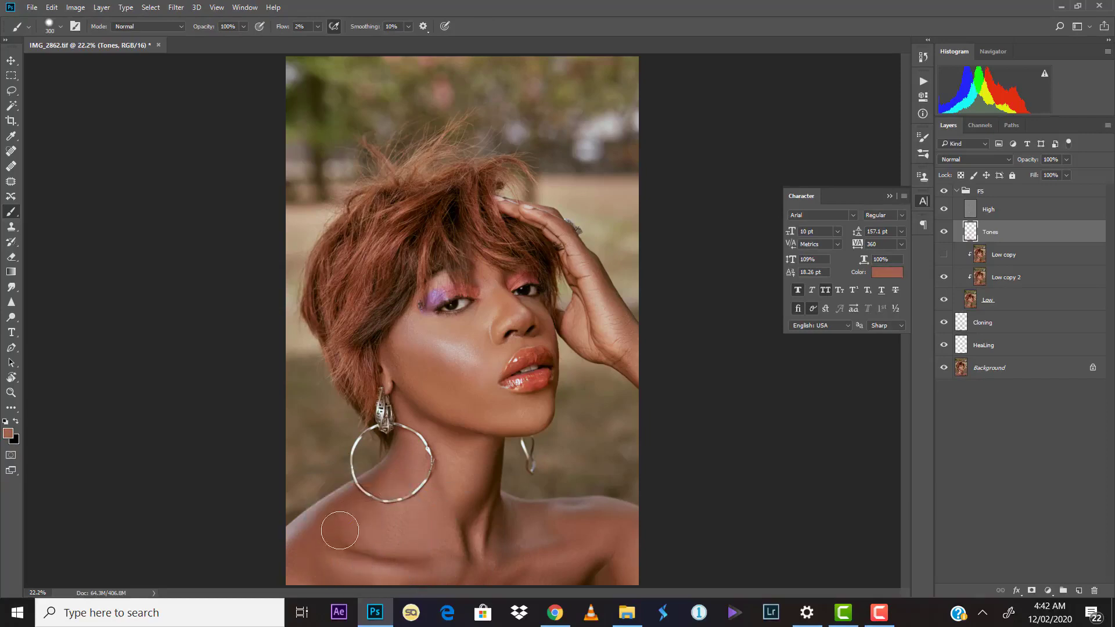
left_click(328, 531, "alt")
mouse_move(331, 563)
left_mouse_down()
mouse_move(319, 583)
mouse_move(306, 572)
left_mouse_up()
Blend sampled skin tones across the chest and the shoulder on the raised-hand side at brush size 300
left_click(470, 542, "alt")
left_click(526, 533, "alt")
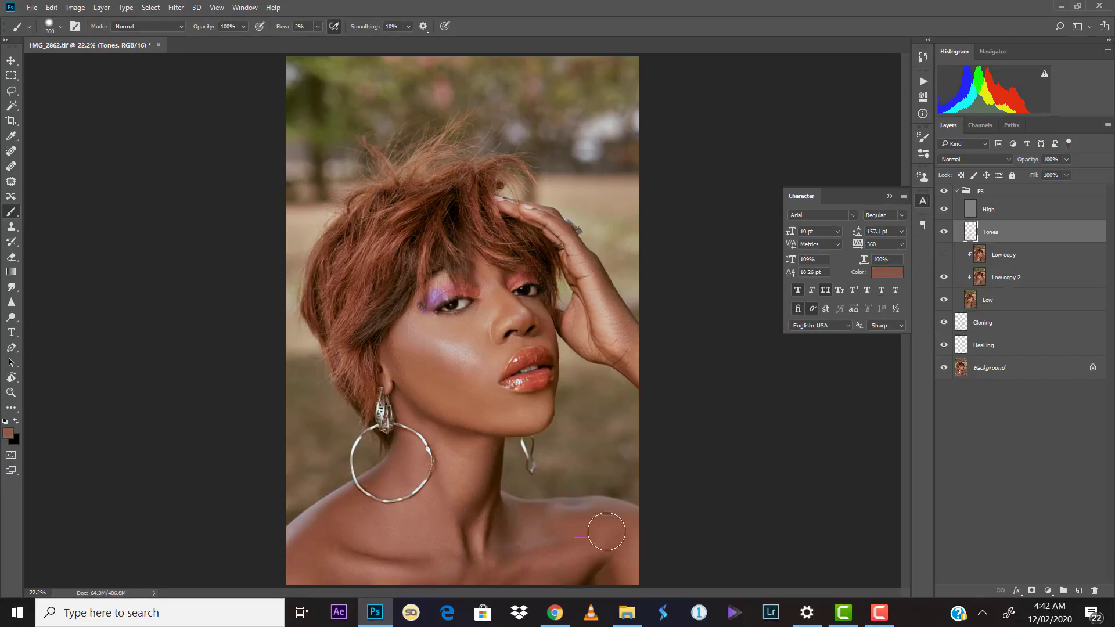
left_click(587, 523, "alt")
left_click(591, 537, "alt")
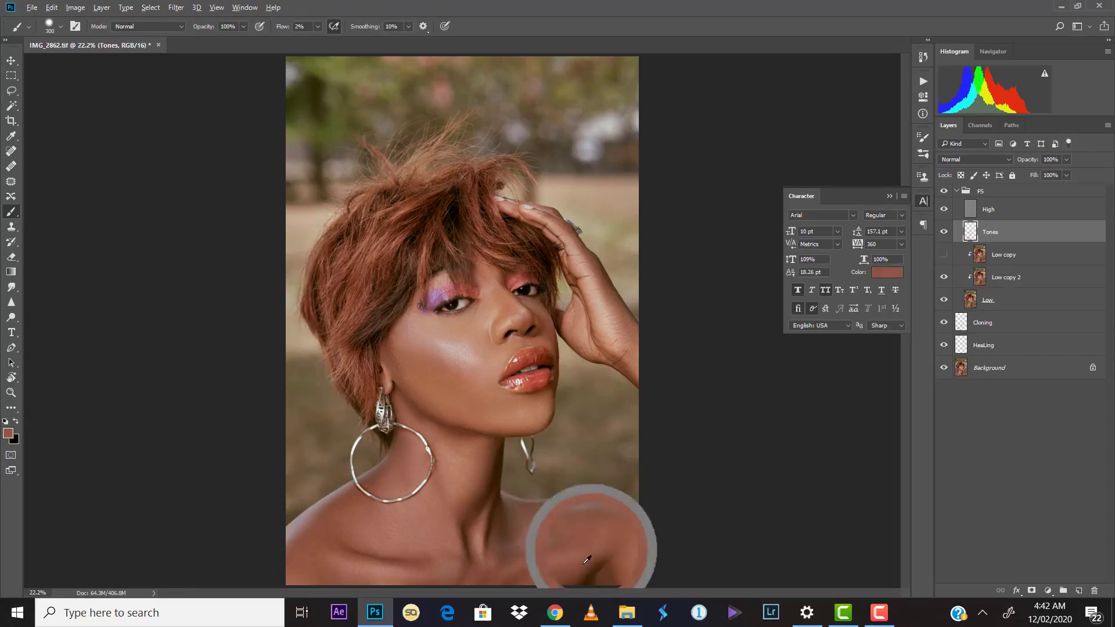
left_click(548, 583, "alt")
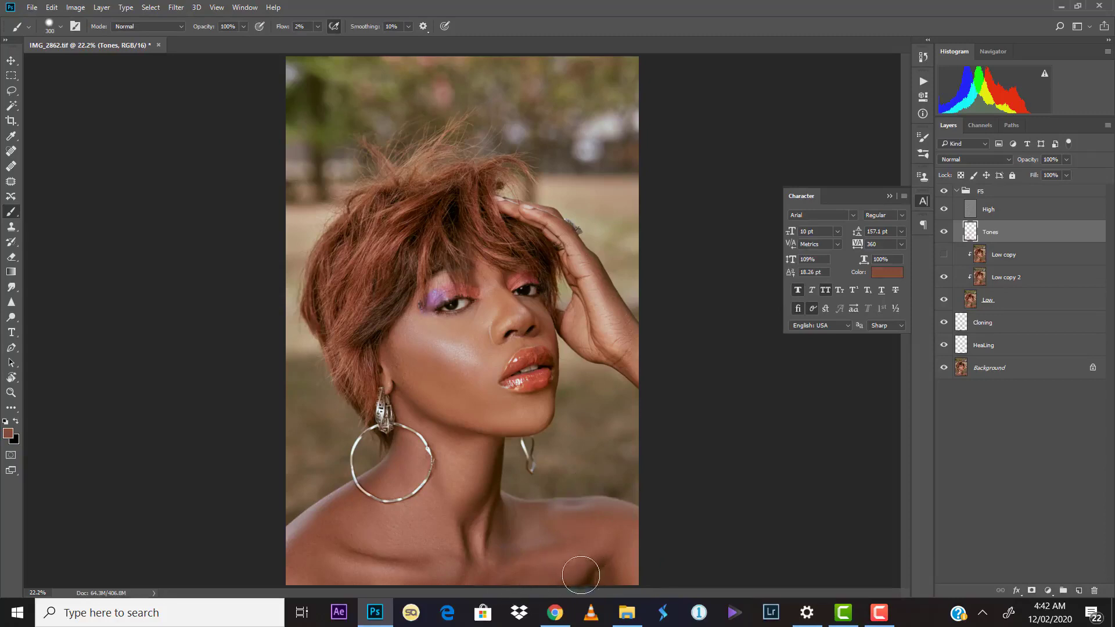
left_click(539, 553, "alt")
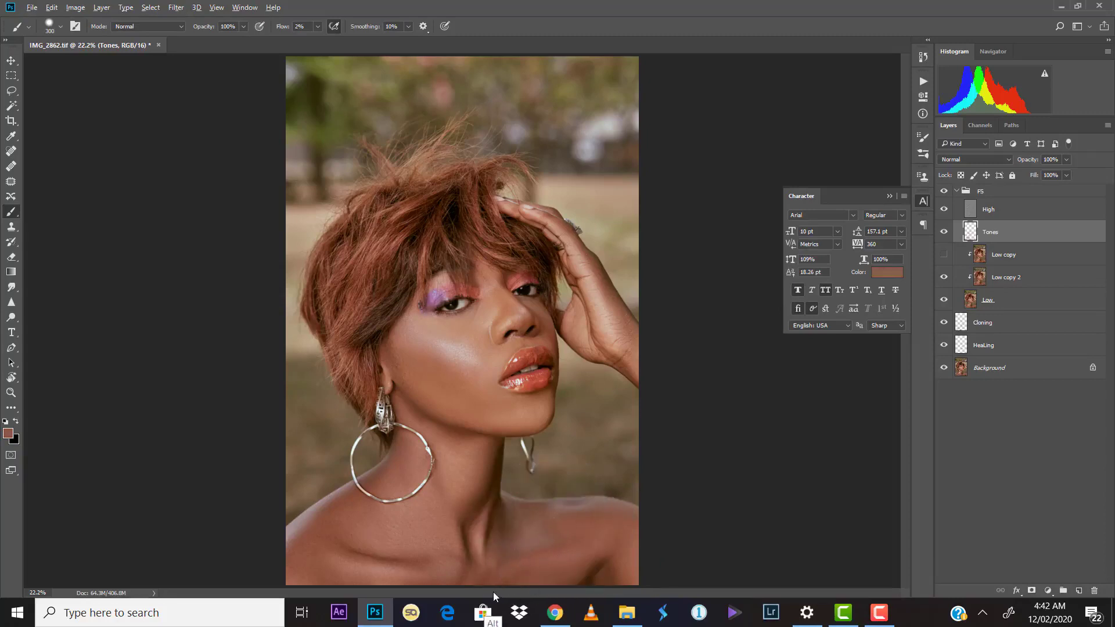
left_click(545, 511, "alt")
Check the tone work with the Tones layer hidden and shown, and examine the skin transitions both close up and across the full portrait
left_click(943, 232)
left_click(943, 231)
key("ctrl+plus")
key("ctrl+plus")
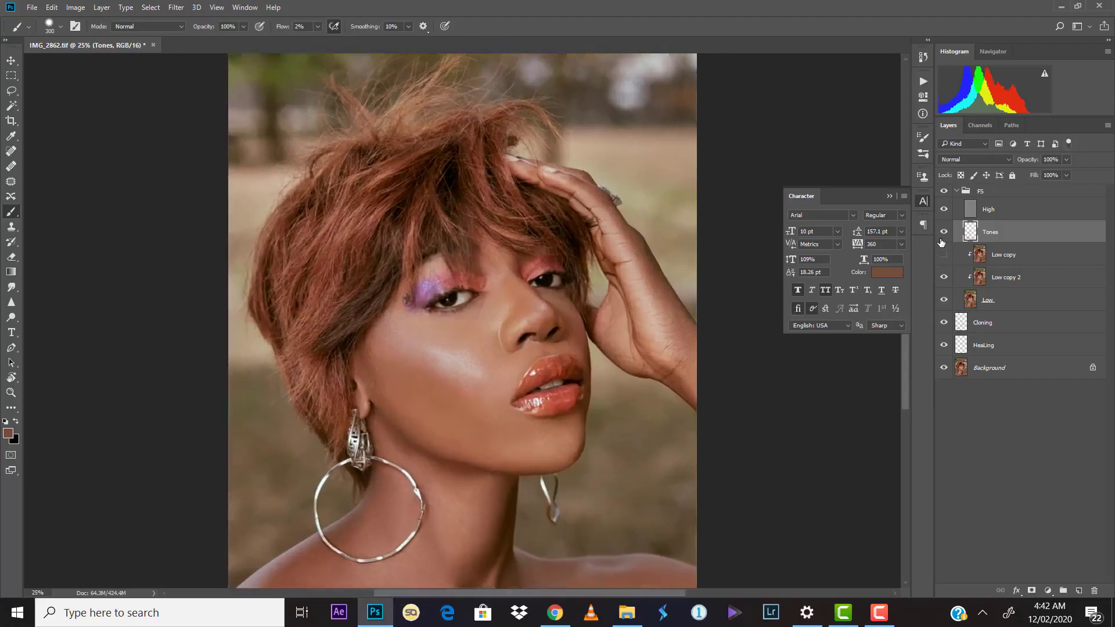
key("ctrl+minus")
key("ctrl+minus")
key("ctrl+minus")
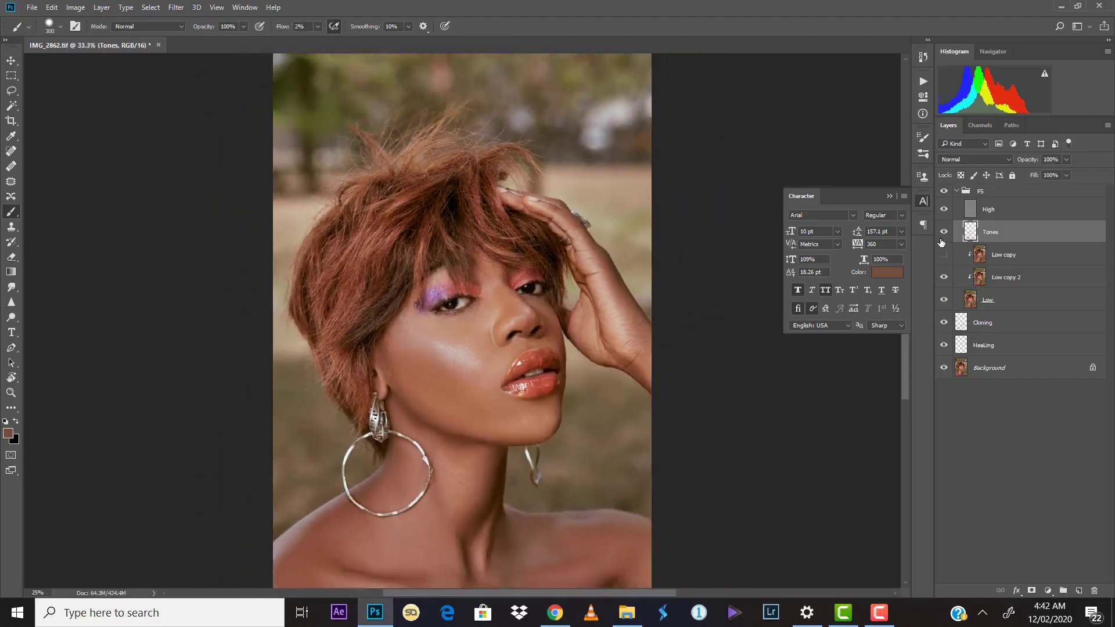
key("ctrl+plus")
key("ctrl+plus")
key("ctrl+plus")
key("ctrl+plus")
key("ctrl+plus")
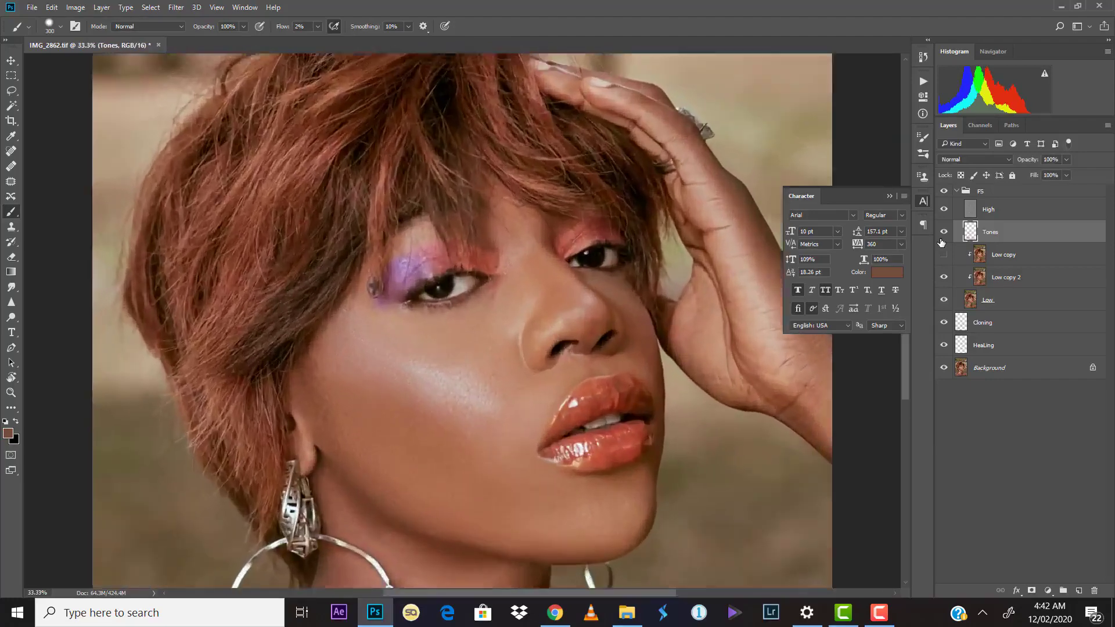
key("ctrl+minus")
key("ctrl+minus")
key("ctrl+minus")
key("ctrl+minus")
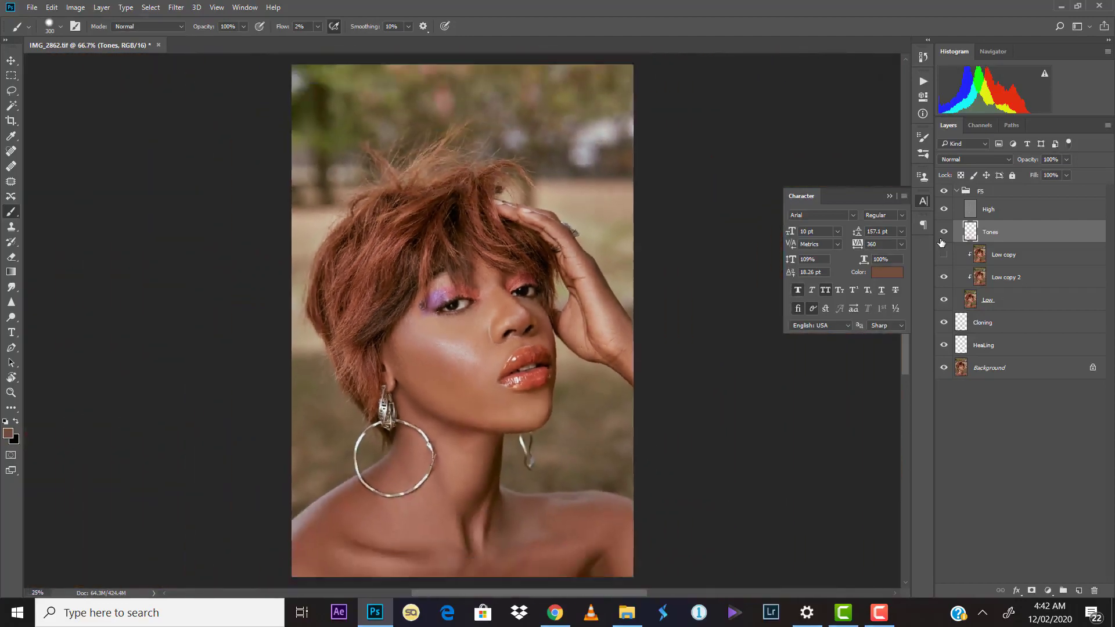
key("ctrl+plus")
key("ctrl+plus")
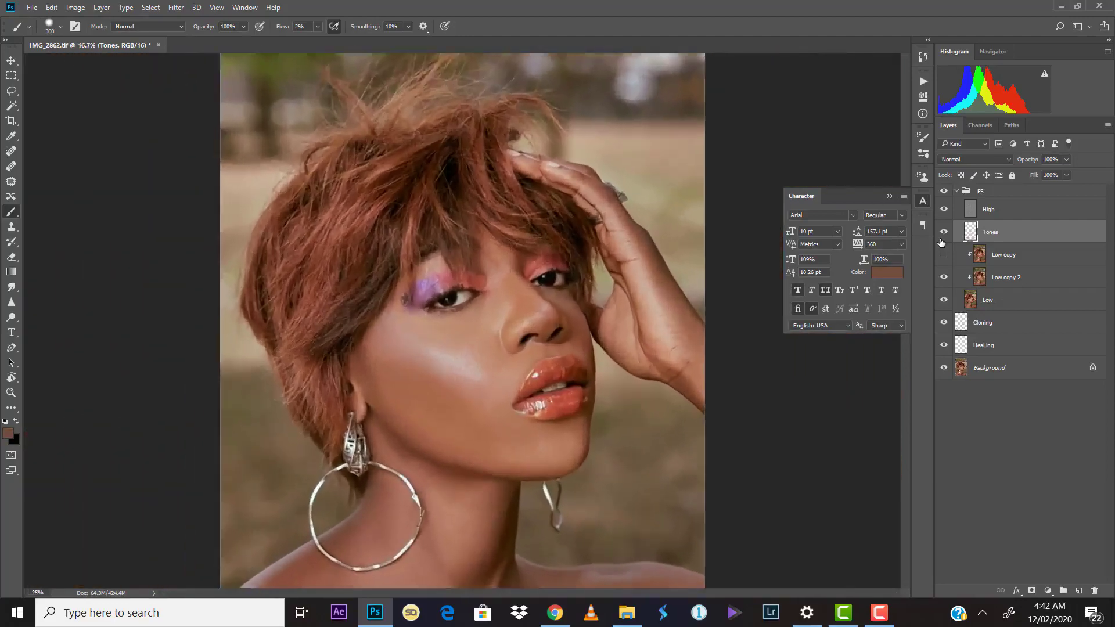
key("ctrl+minus")
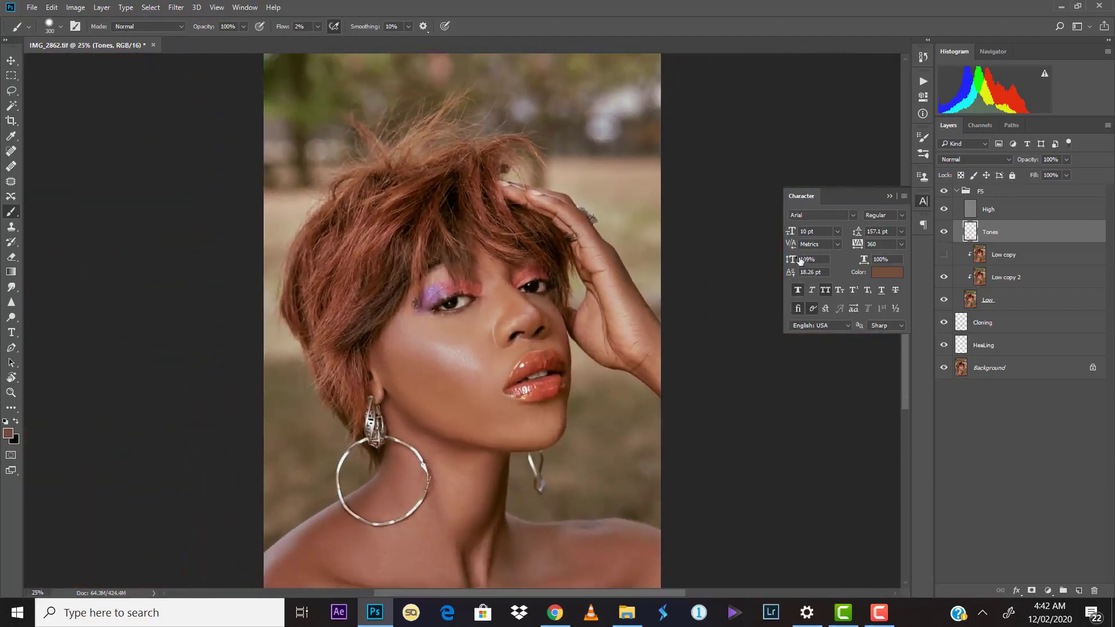
Collapse the FS layer group and fit the whole portrait in the window
left_click(957, 191)
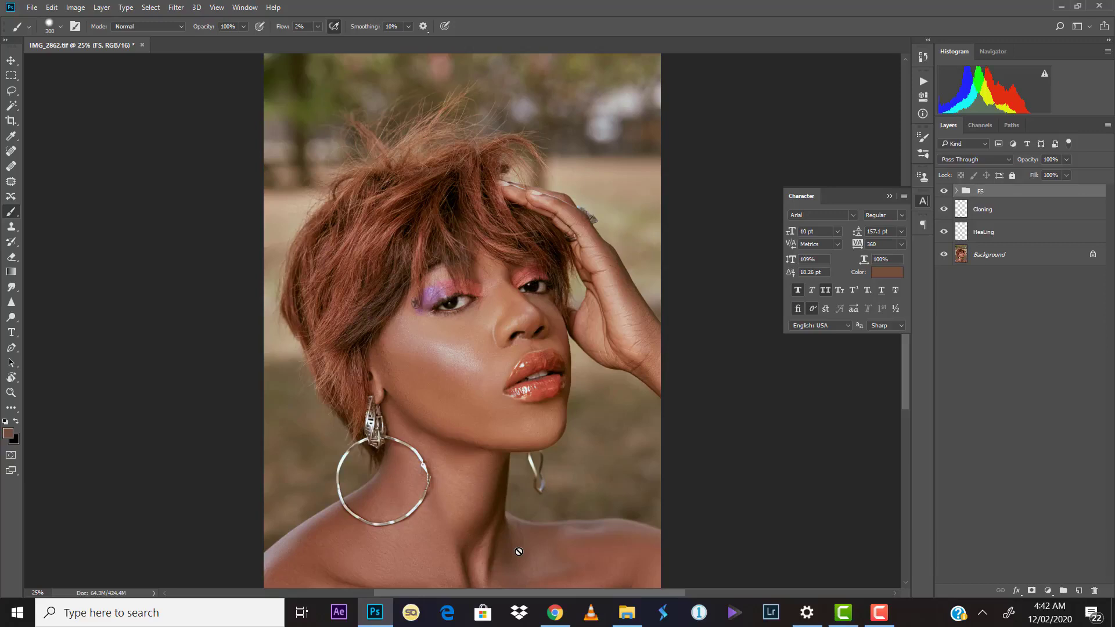
key("ctrl+plus")
key("ctrl+minus")
key("ctrl+minus")
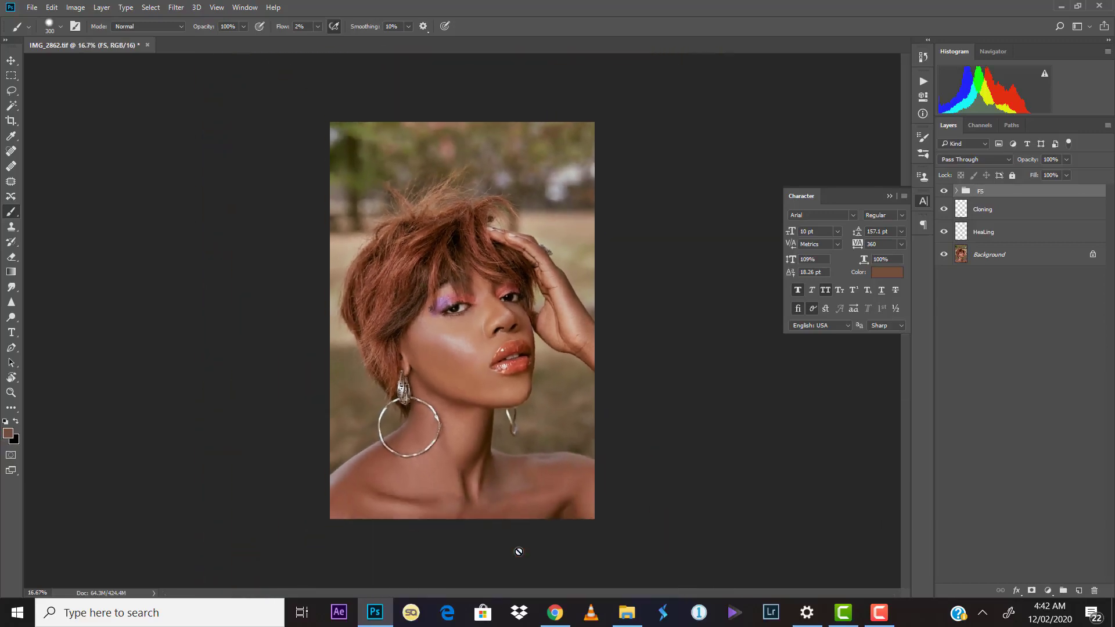
key("ctrl+0")
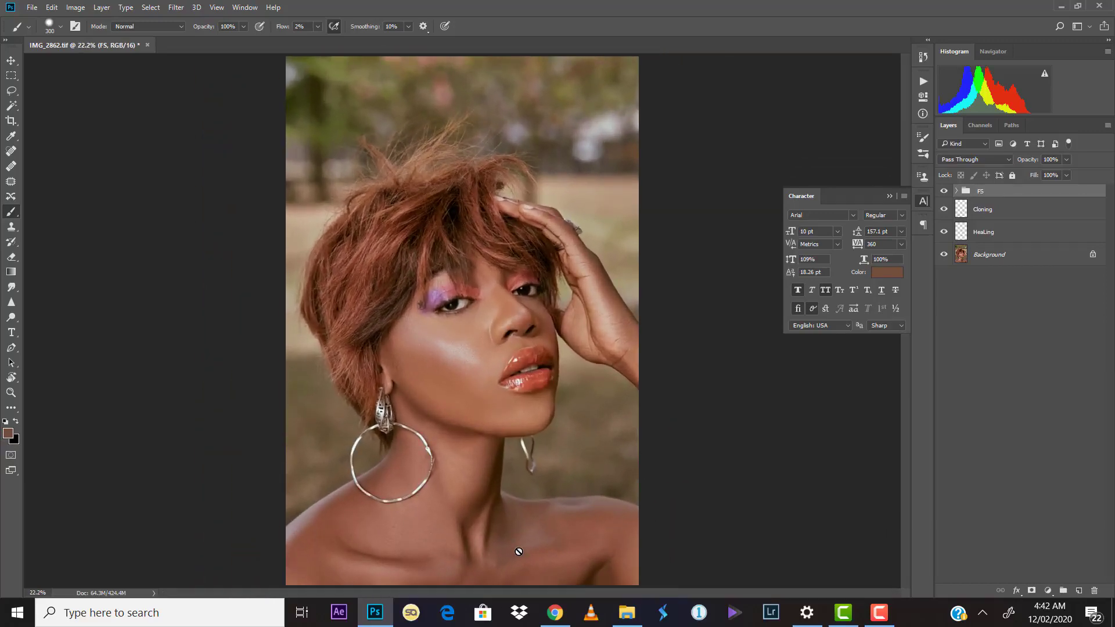